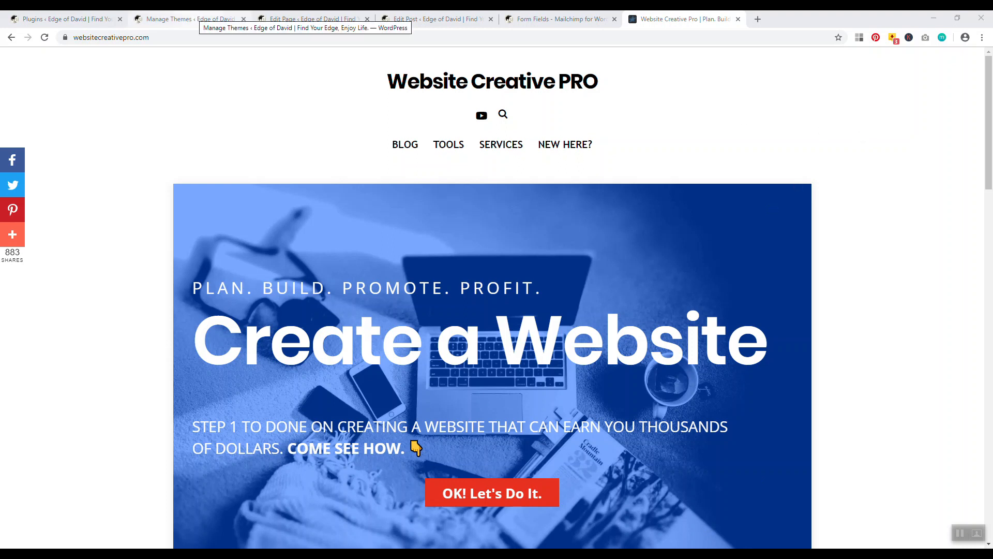
Open the Edge of David site's front end in a new browser tab from the WordPress plugins page
left_click(64, 19)
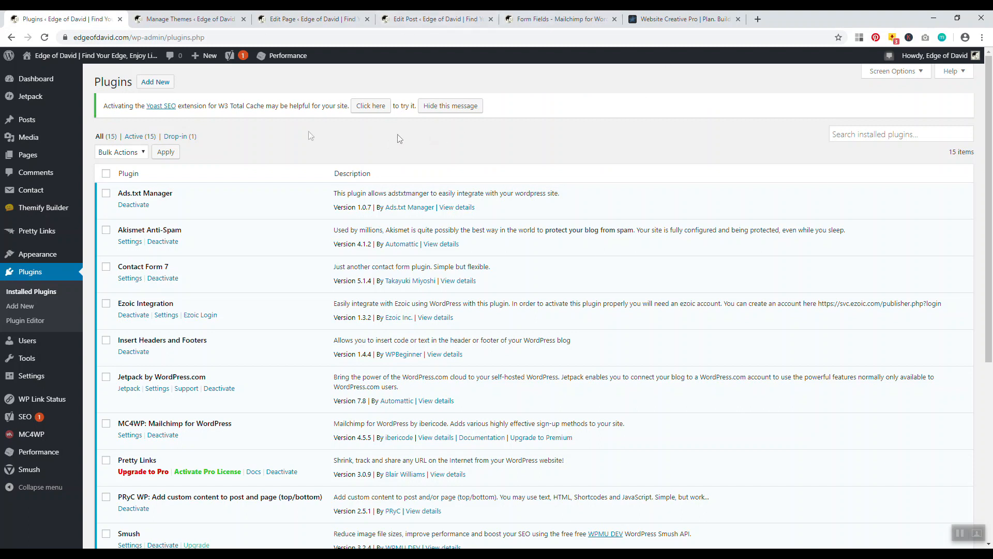
right_click(103, 54)
left_click(117, 63)
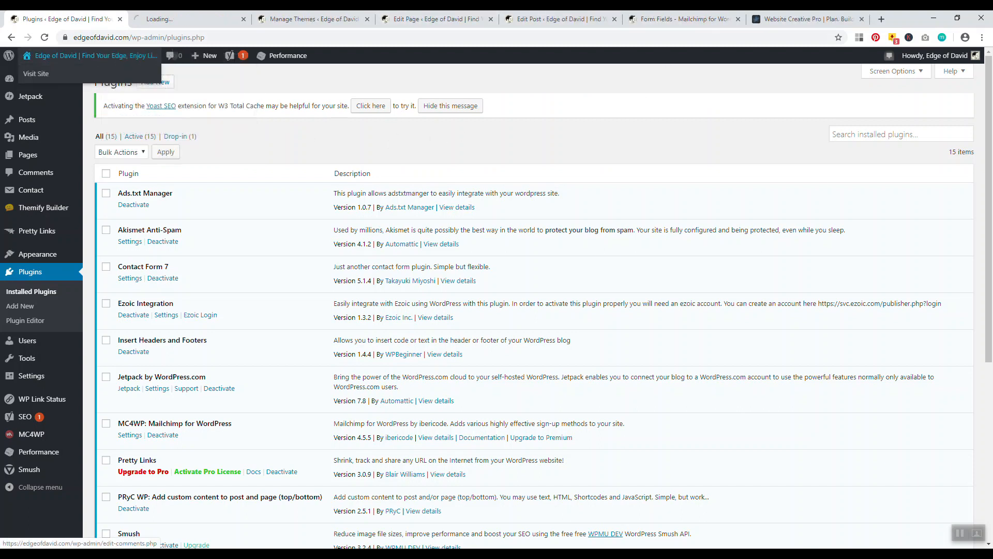
left_click(188, 19)
Check which theme the site uses and look through the live homepage
left_click(313, 19)
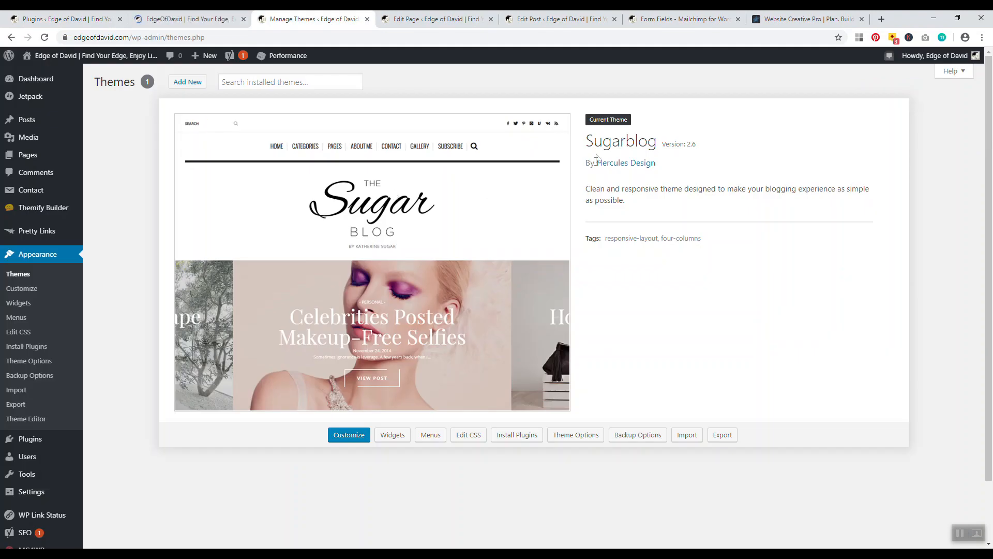
left_click_drag(588, 144, 638, 156)
left_click(637, 142)
left_click(186, 18)
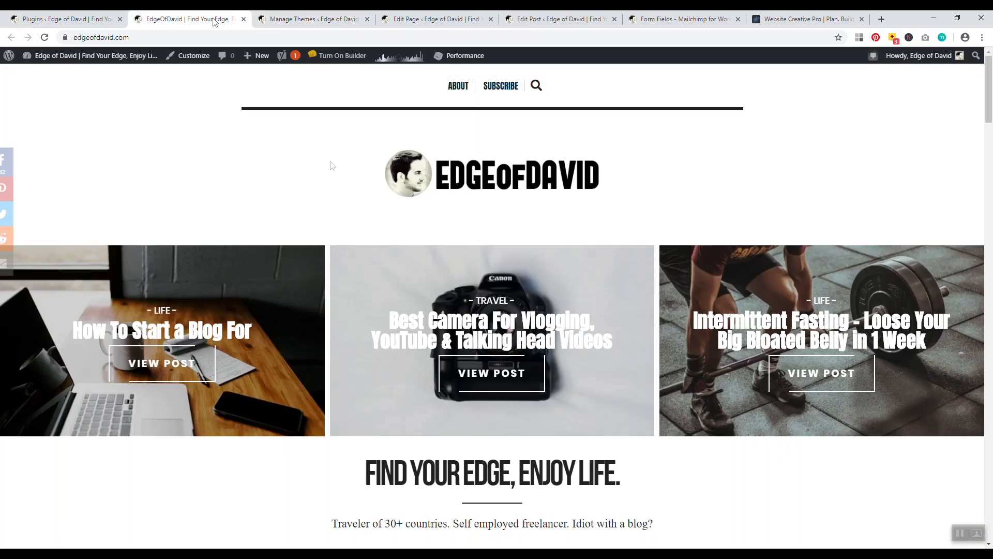
scroll(989, 142, "down", 5)
left_click_drag(992, 143, 990, 222)
Search for "themify builder" among the new plugins available to add in WordPress
left_click(62, 19)
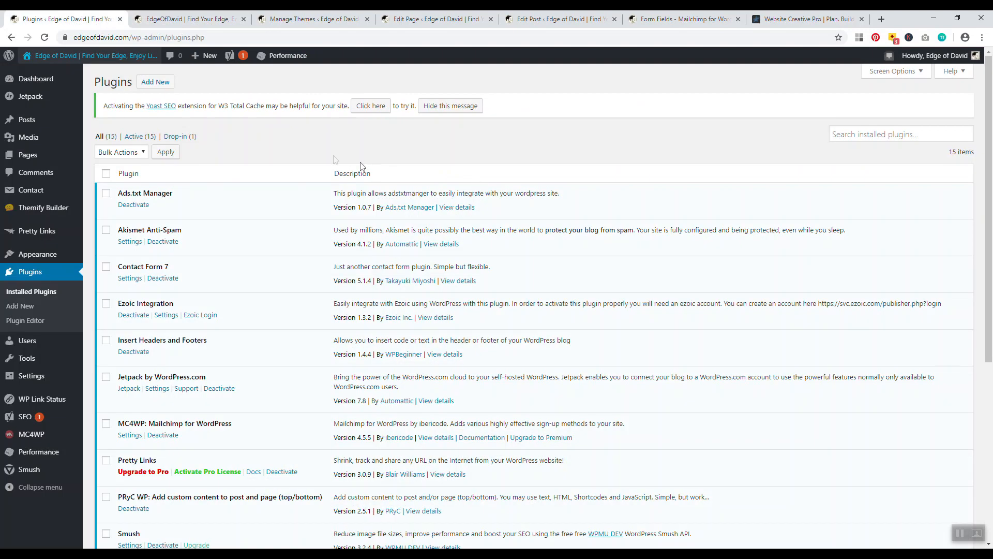
left_click(155, 83)
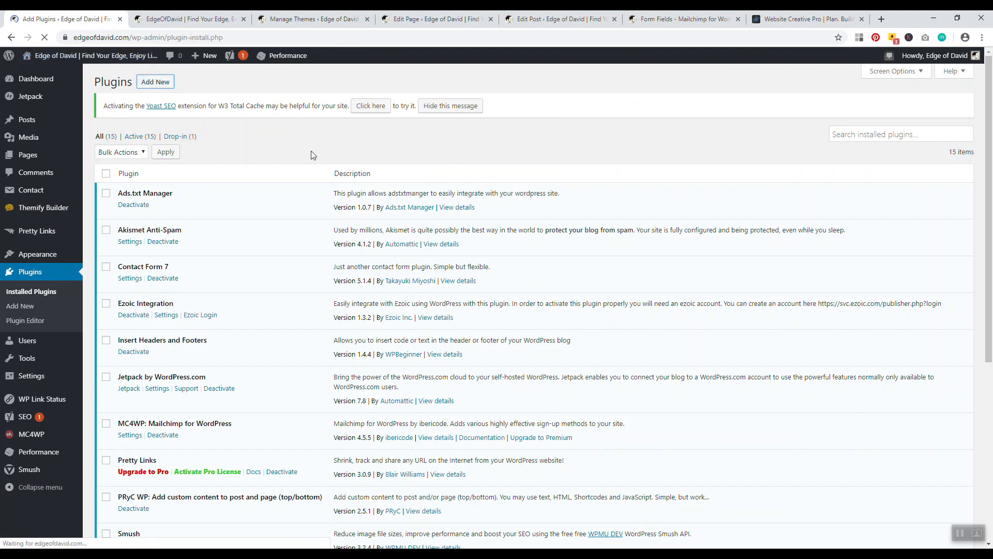
left_click(841, 111)
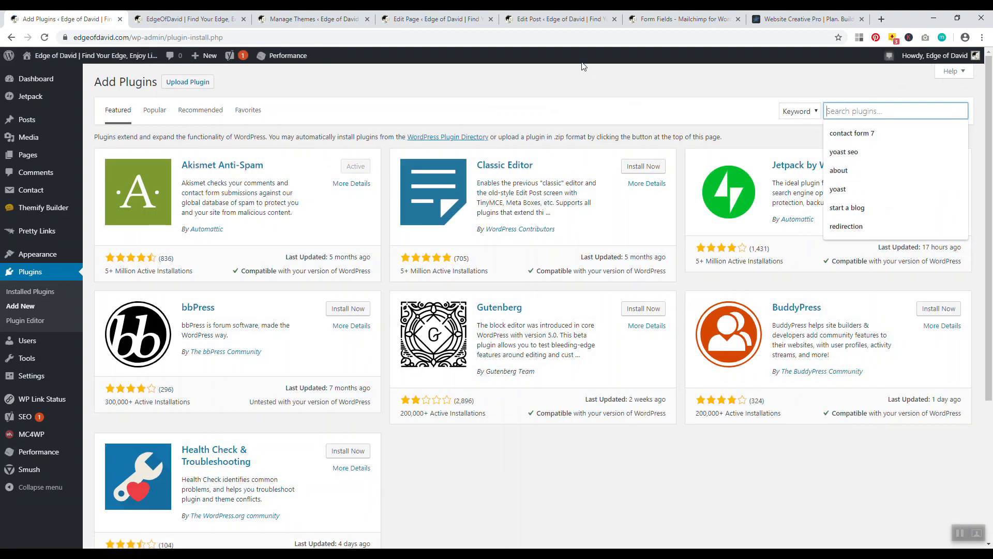
type("themify bui")
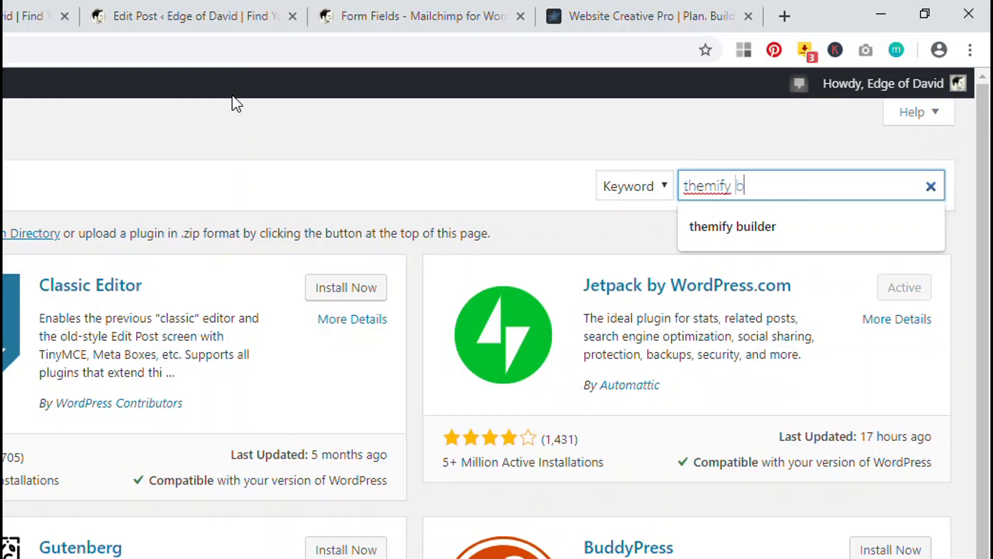
type("lde")
key("BackSpace")
key("BackSpace")
type("der")
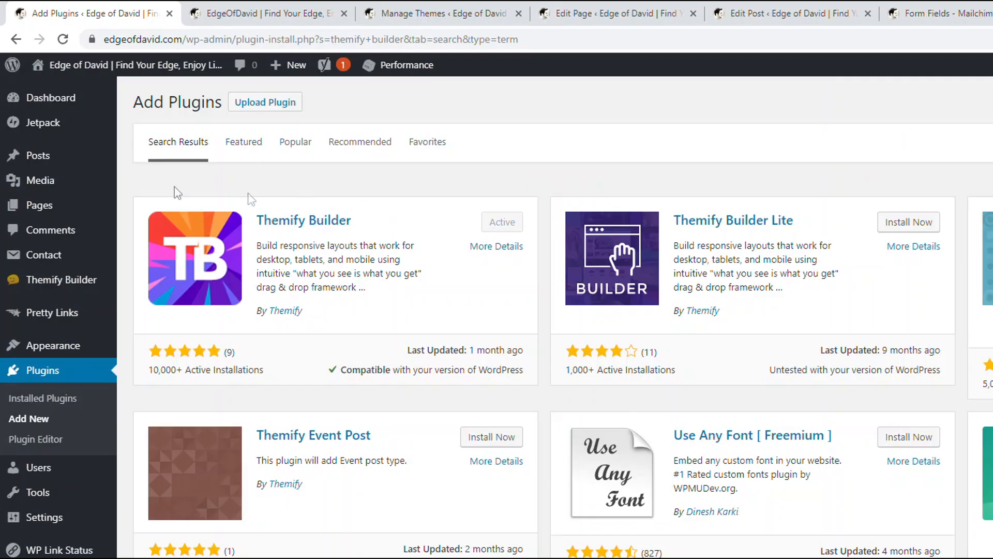
View the Themify Builder settings, including the choices for Appearance Animation
left_click(52, 291)
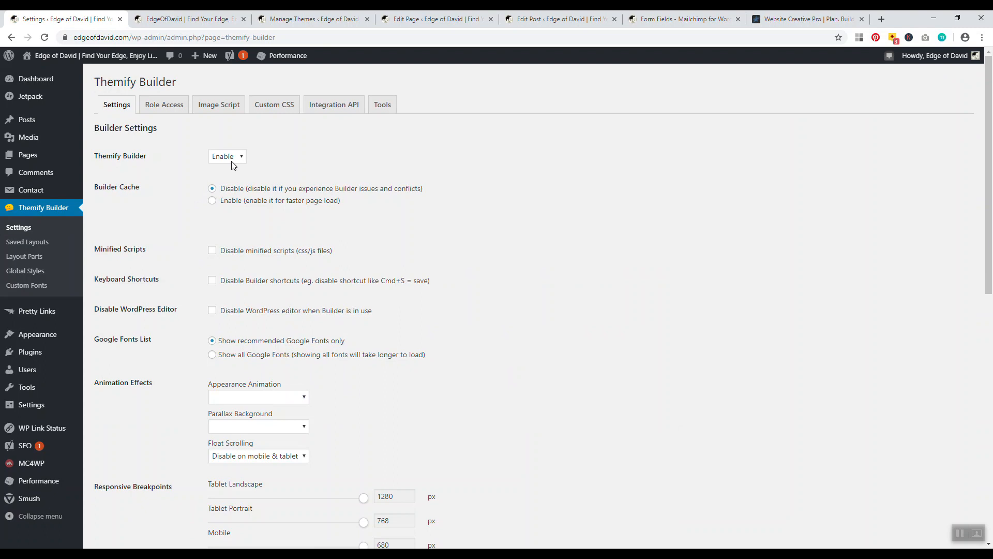
left_click(259, 397)
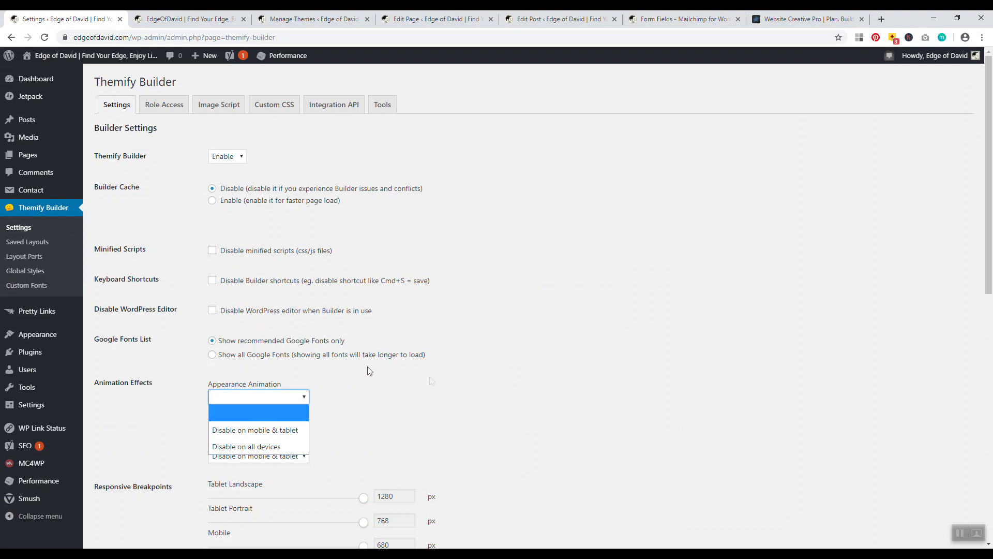
left_click(501, 327)
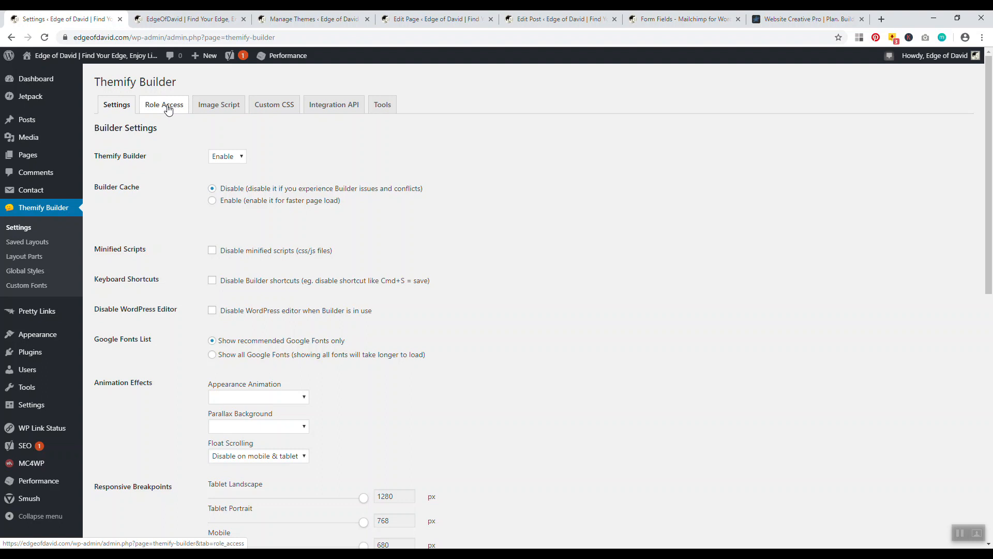
Publish the Themify Example page from its open editor and dismiss the publishing pane
left_click(303, 20)
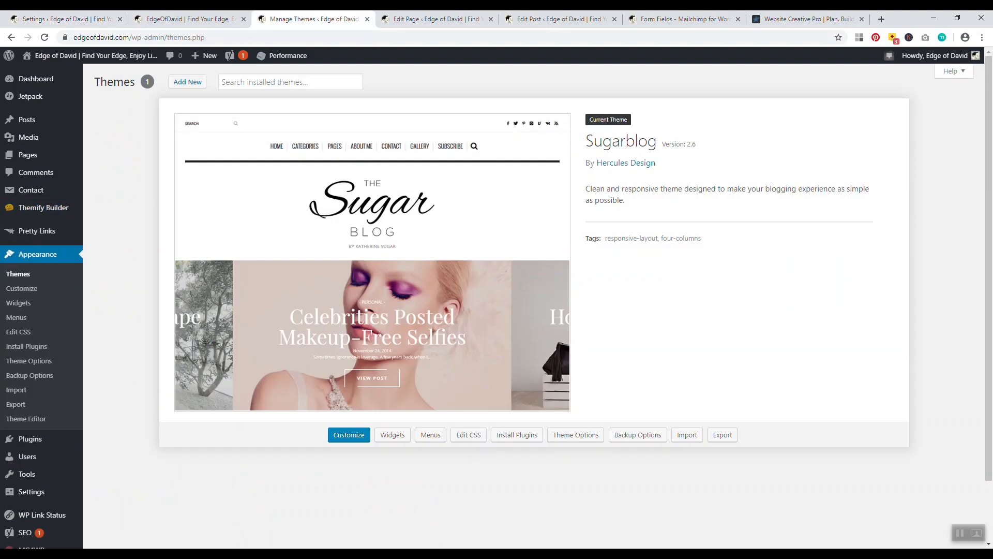
left_click(232, 22)
left_click(315, 21)
left_click(435, 21)
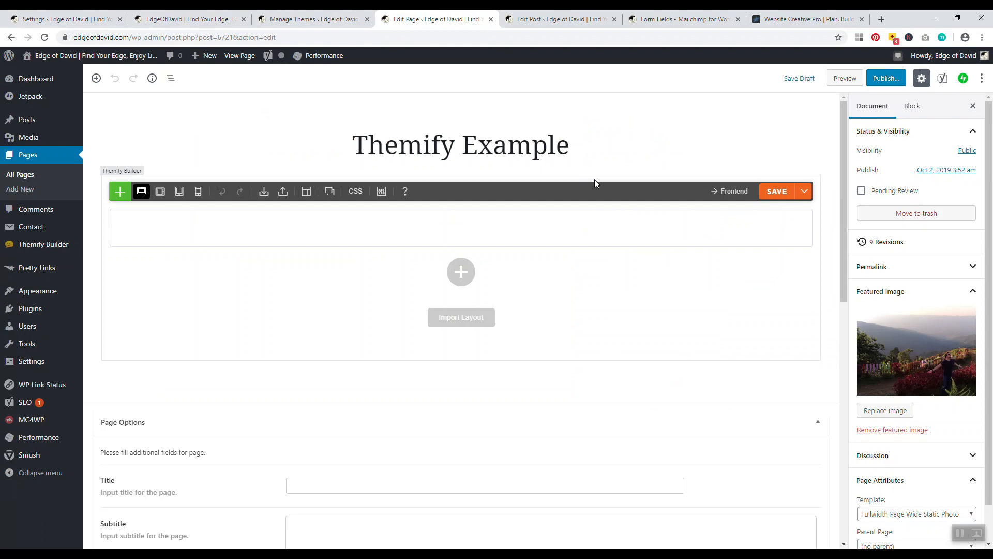
left_click(530, 150)
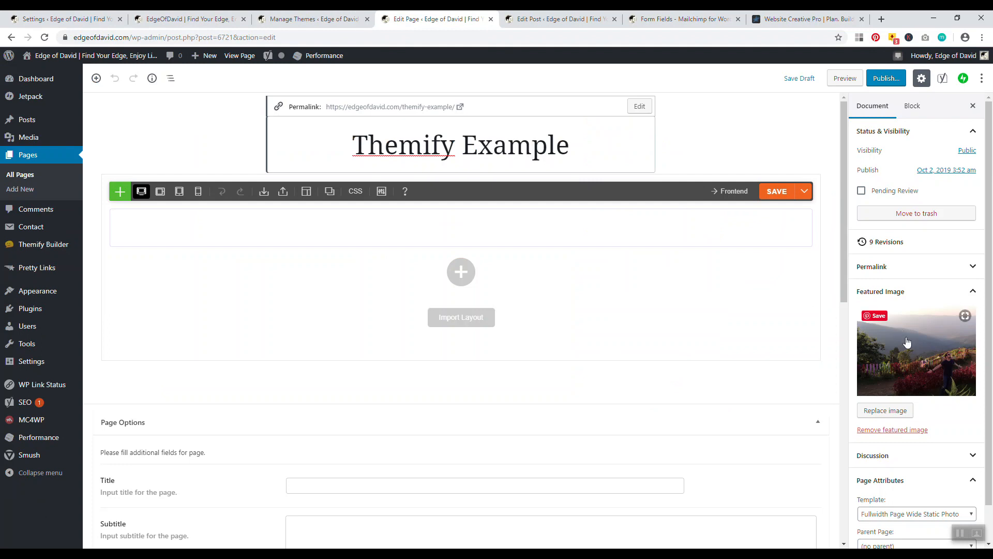
left_click(886, 77)
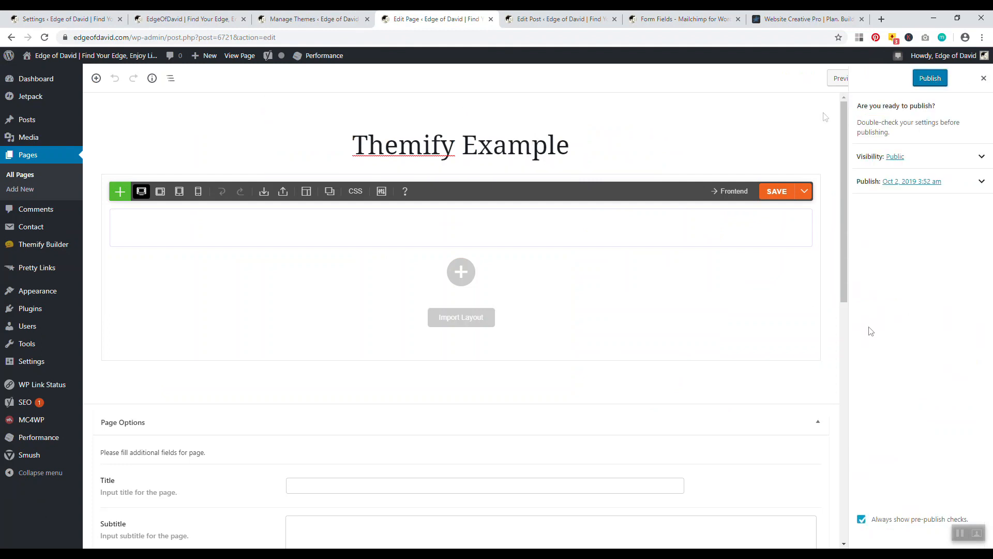
left_click(926, 79)
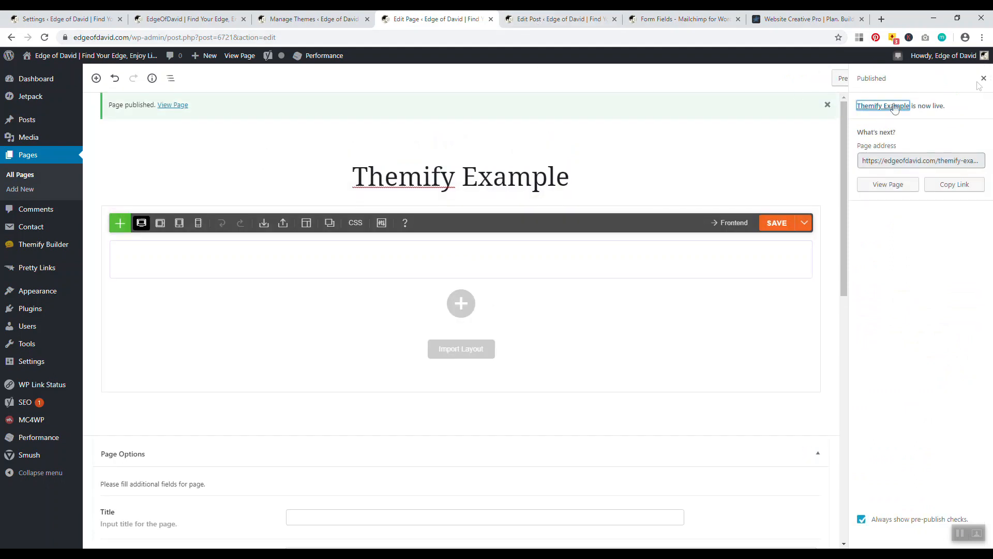
left_click(984, 78)
Open the Themify Example page's permalink in a new tab and look through the live page
left_click(457, 199)
right_click(418, 137)
left_click(462, 143)
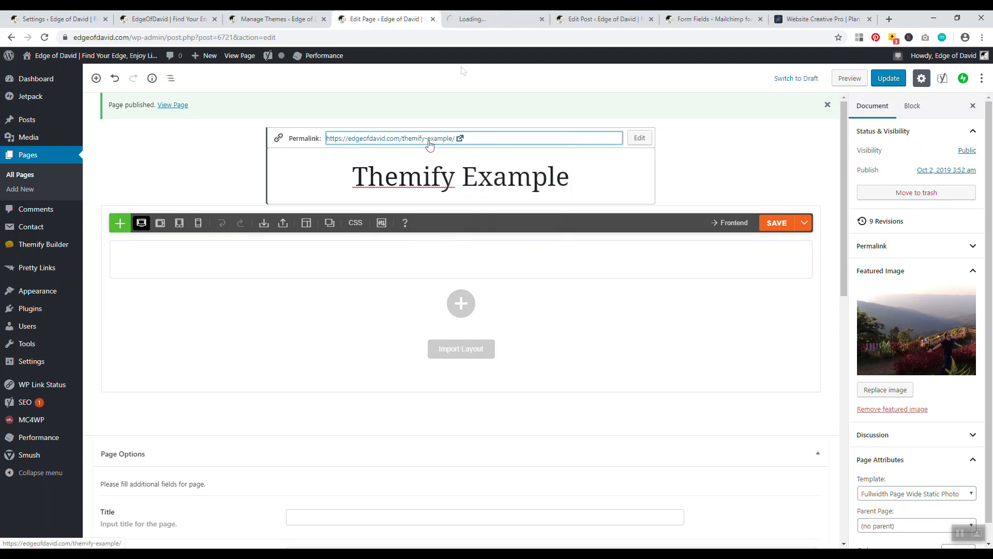
left_click(484, 19)
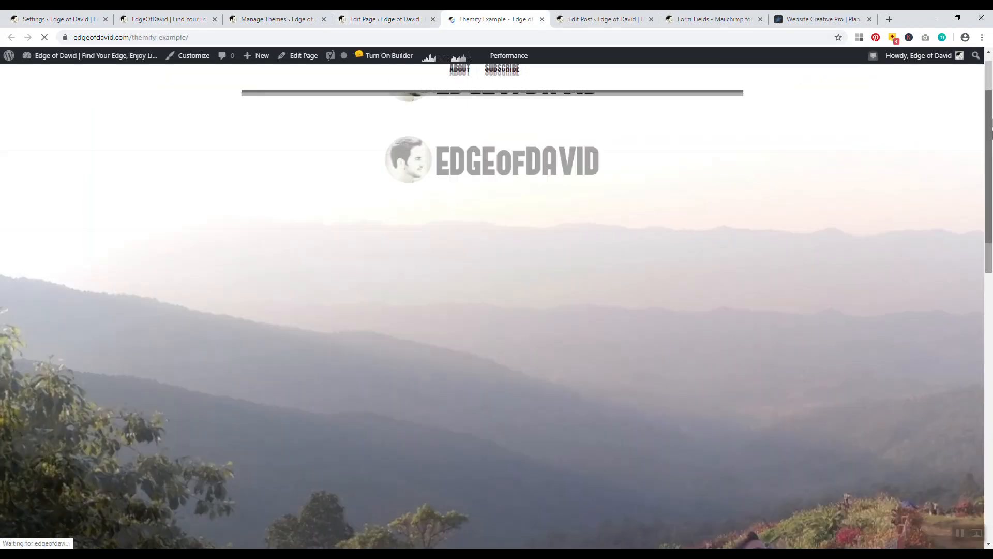
left_click_drag(992, 133, 992, 268)
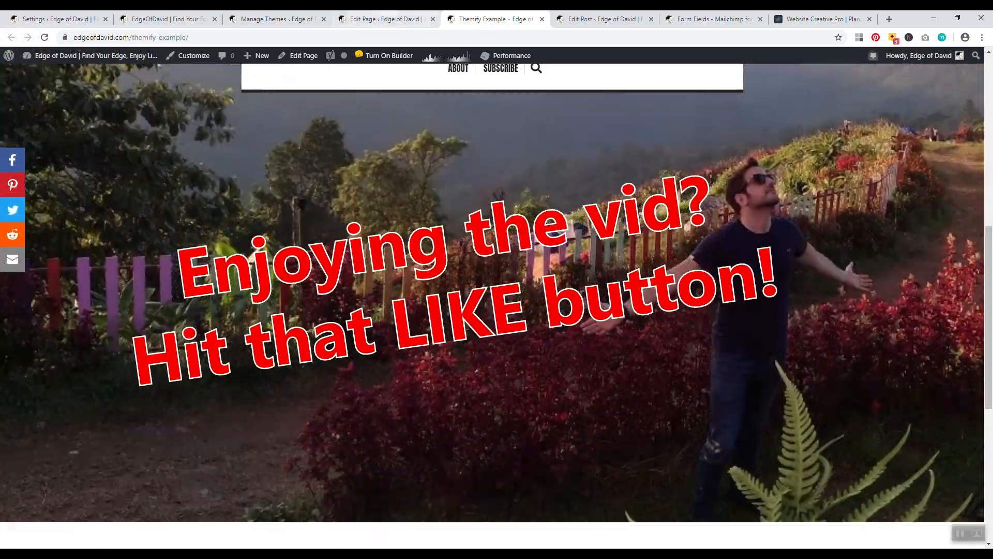
scroll(770, 283, "down", 5)
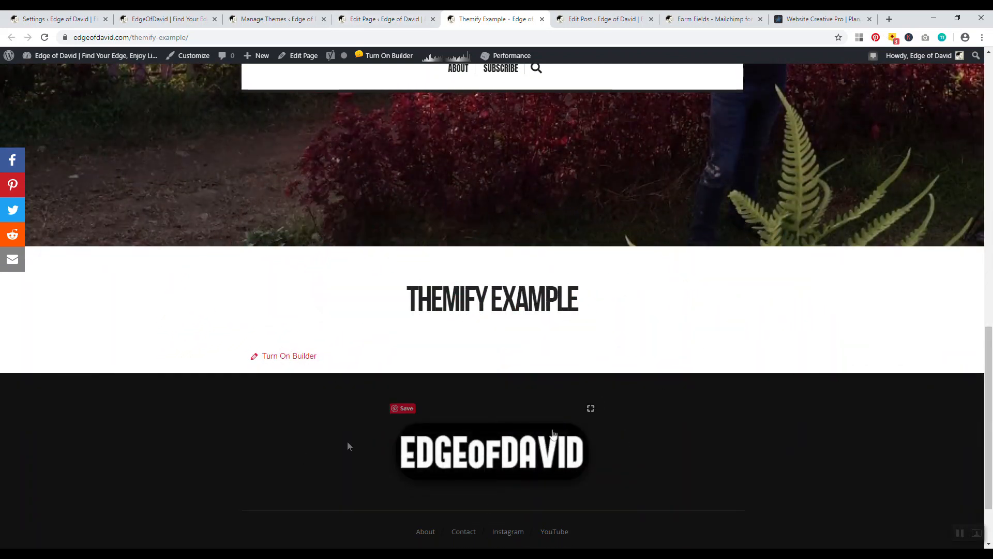
Insert the Design - Hero Banner block below the empty row in the Themify Example page's builder
left_click(384, 18)
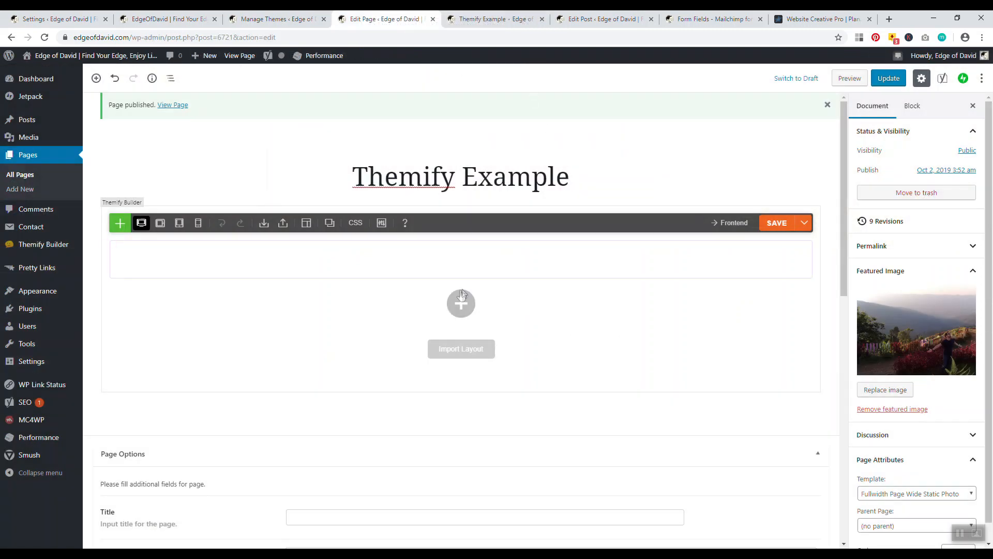
left_click(461, 273)
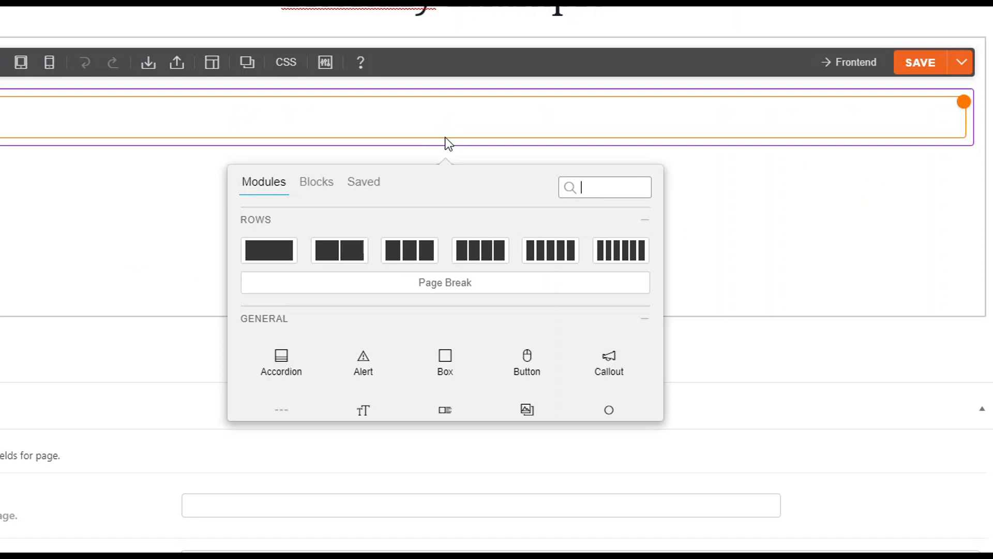
left_click(315, 183)
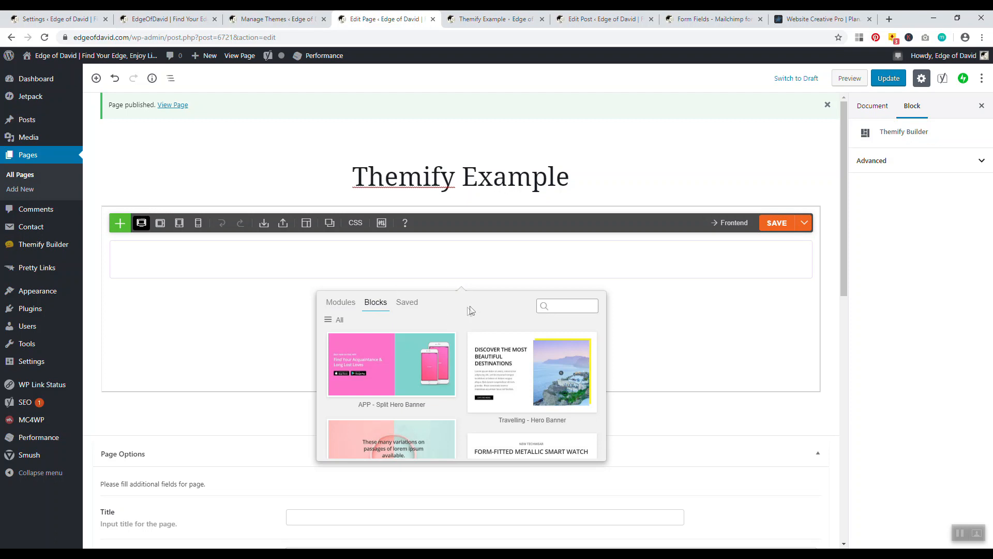
scroll(464, 313, "down", 5)
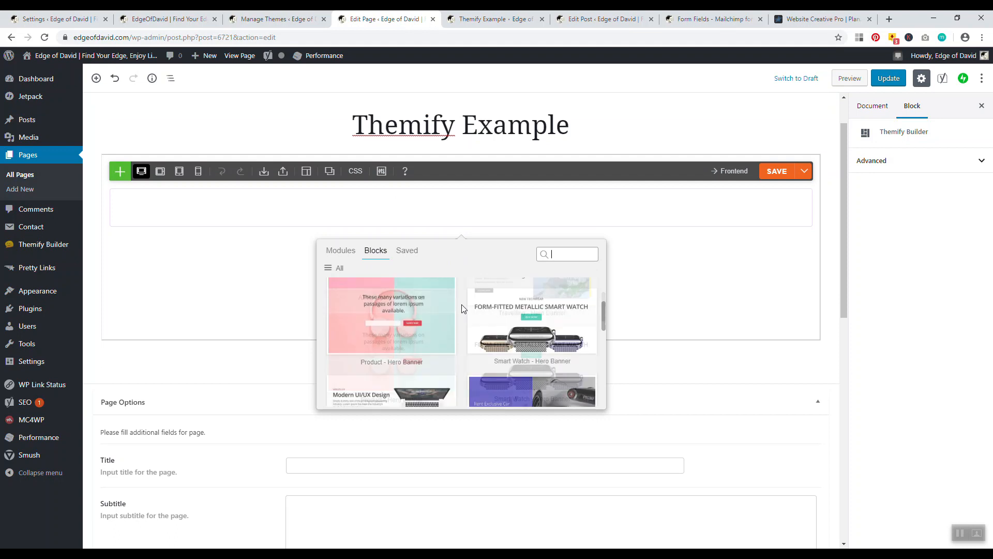
scroll(464, 311, "up", 1)
scroll(464, 311, "down", 3)
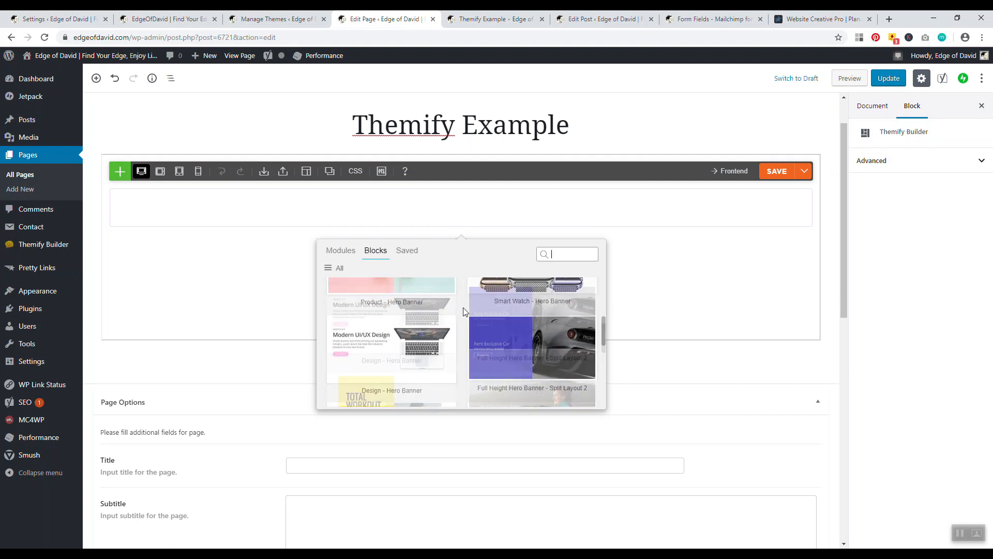
scroll(463, 312, "up", 1)
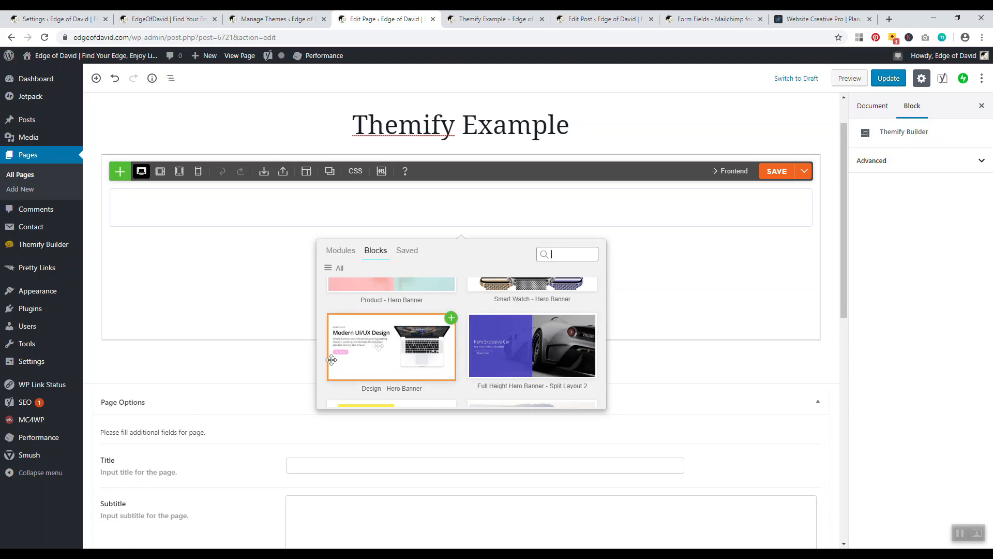
left_click(451, 317)
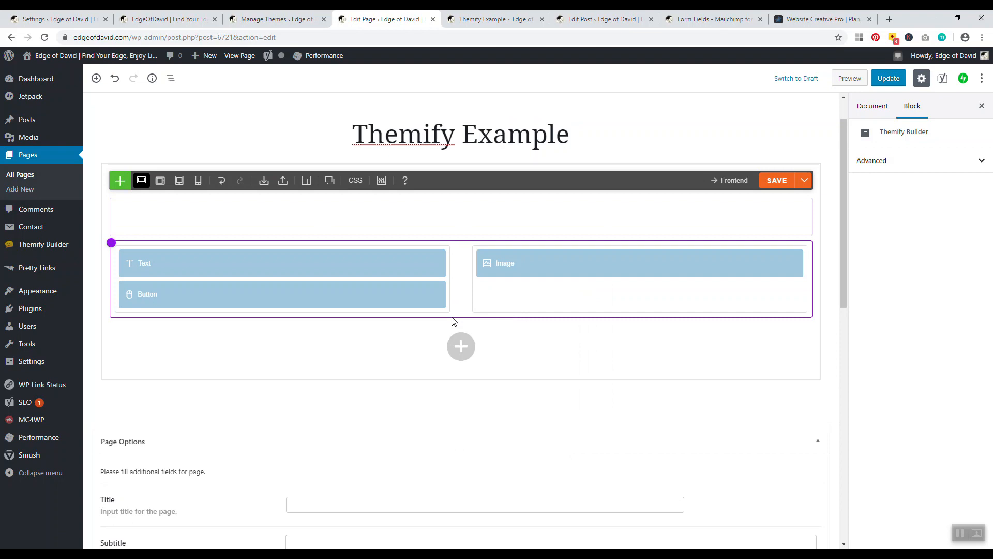
Save the builder layout to the page and check the banner on the reloaded live page
left_click(786, 180)
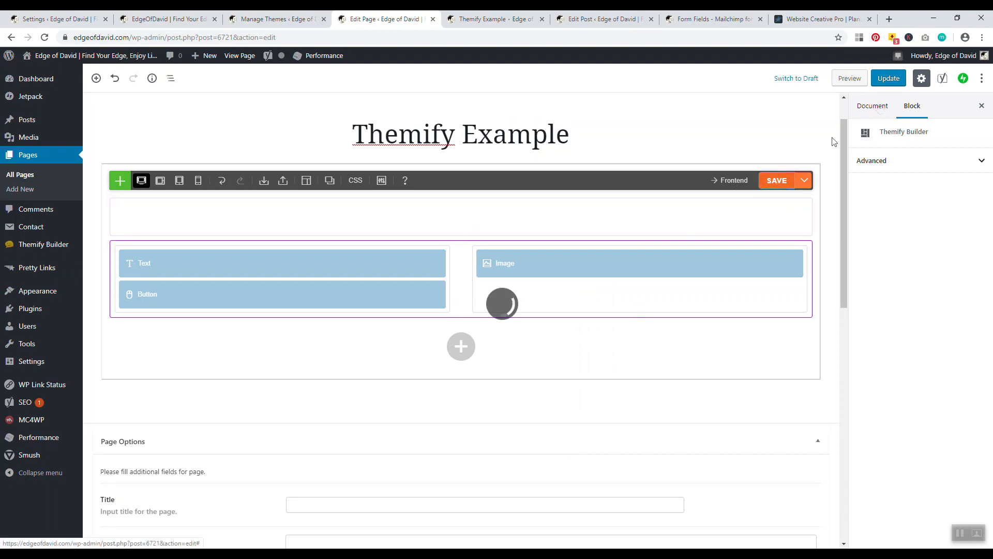
left_click(888, 78)
key("ctrl+Tab")
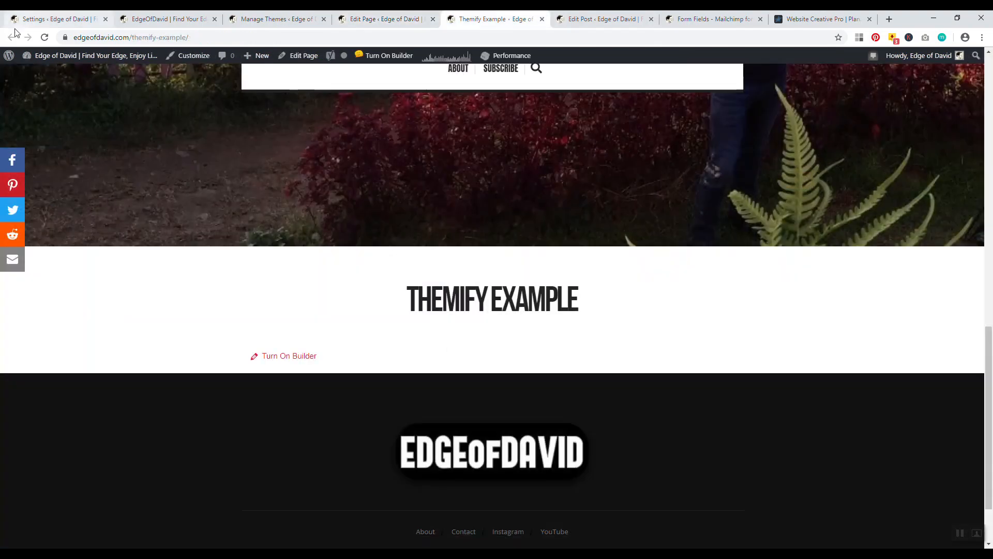
left_click(45, 37)
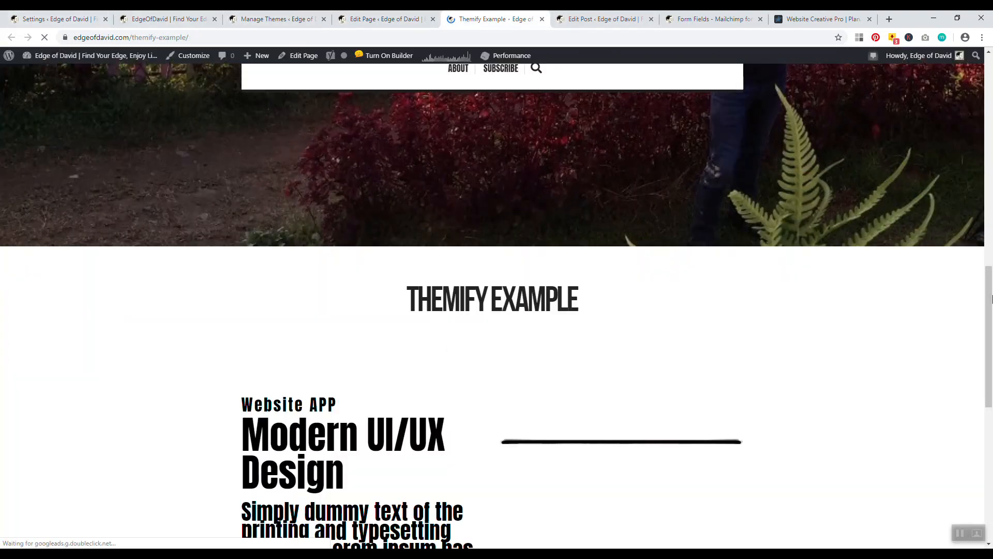
left_click_drag(990, 350, 991, 423)
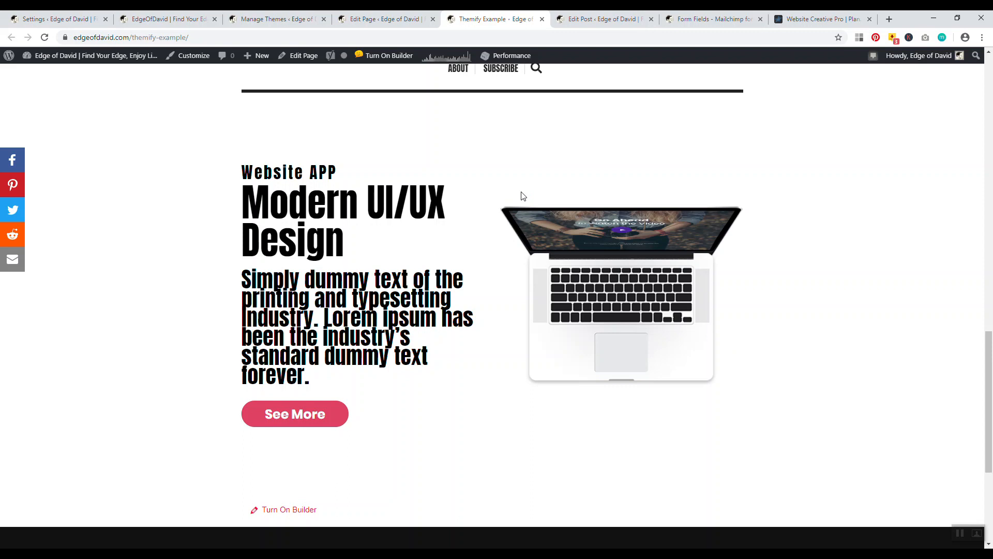
Compare the live banner's heading with the Text module in the page builder
key("ctrl+shift+Tab")
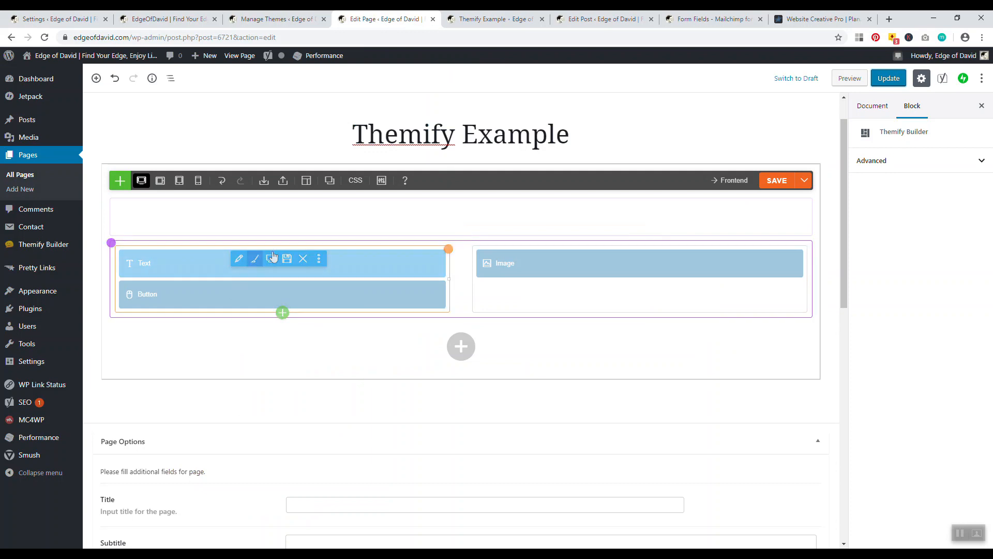
key("ctrl+Tab")
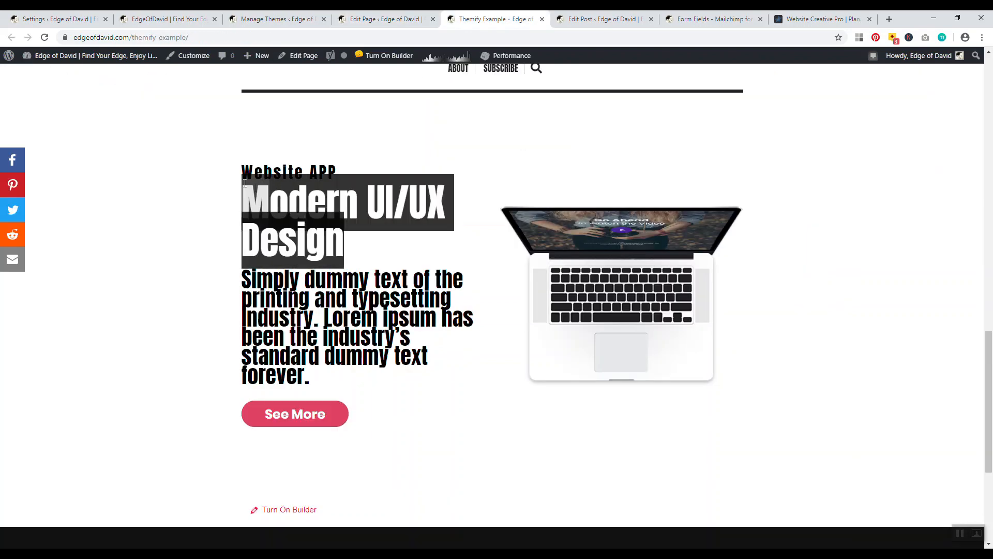
left_click(341, 19)
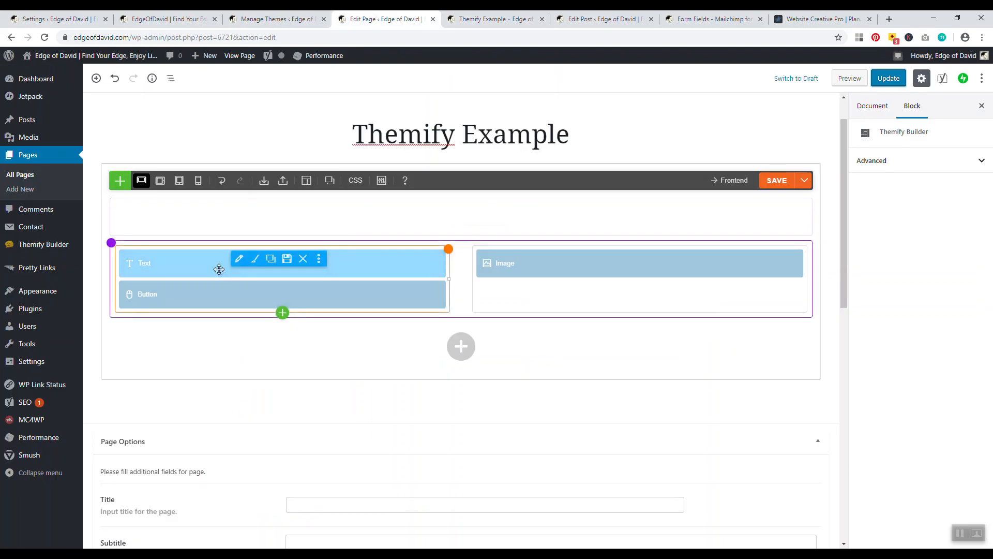
Delete the "Website APP" line above the heading in the banner's Text module
left_click(255, 258)
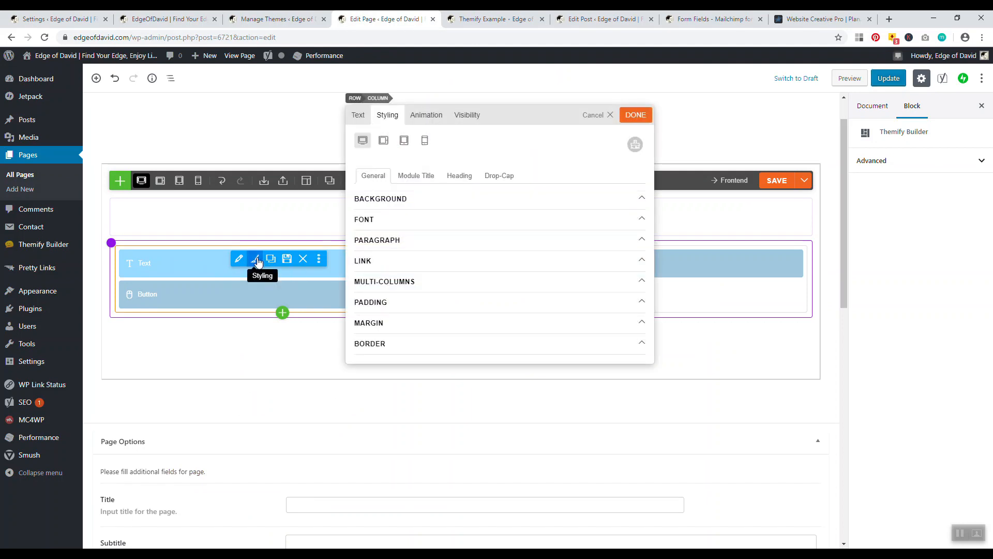
left_click(358, 116)
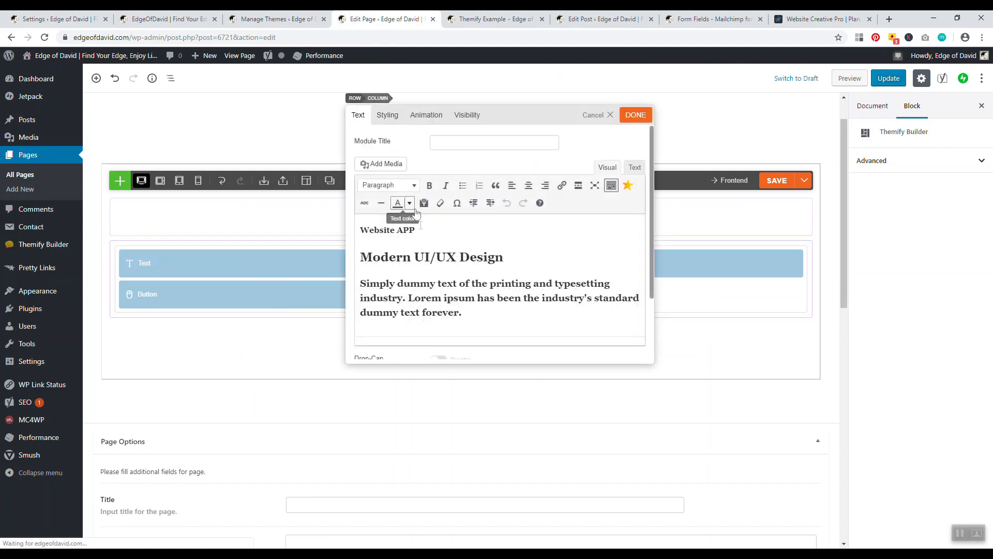
left_click_drag(395, 228, 393, 227)
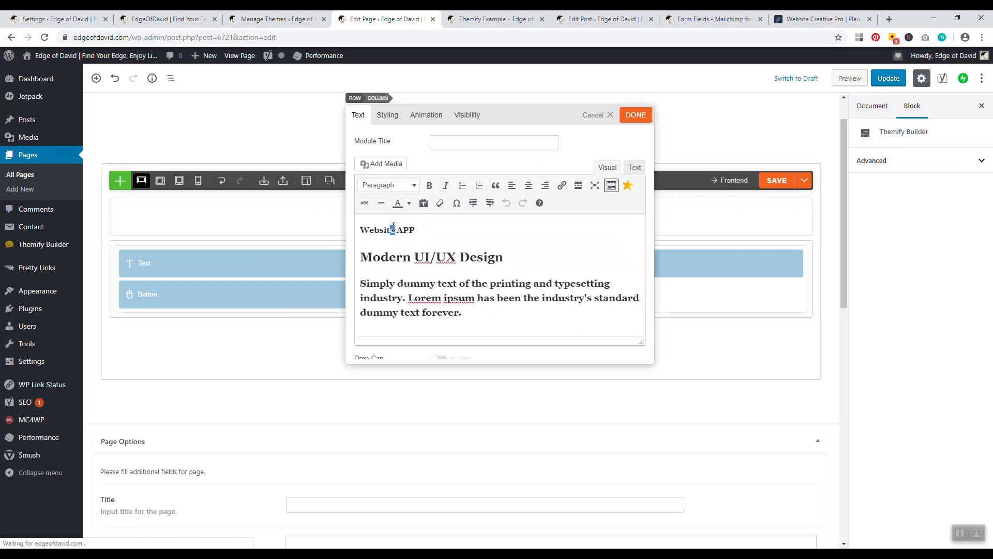
left_click(393, 227)
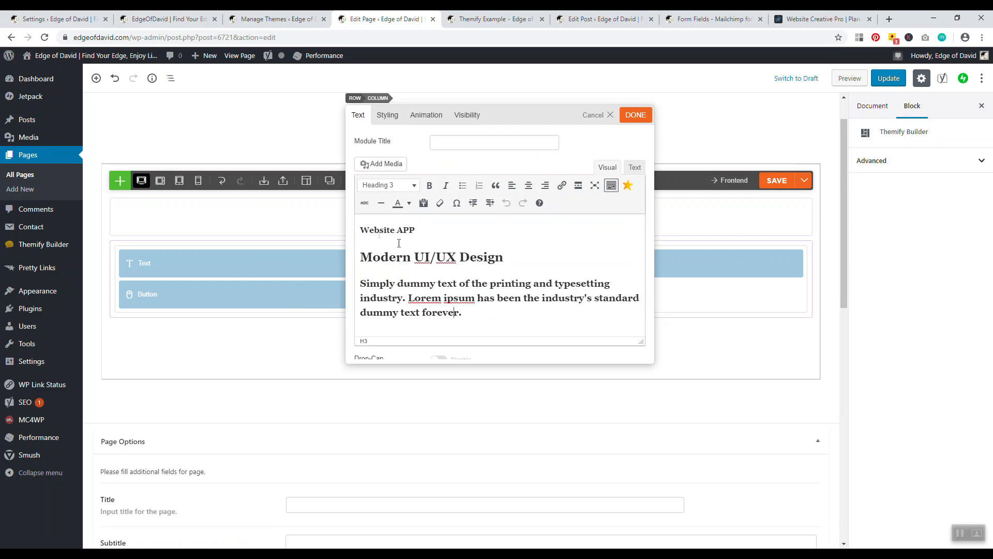
left_click_drag(424, 228, 359, 229)
left_click(417, 260)
left_click_drag(434, 229, 353, 231)
key("BackSpace")
left_click(360, 257)
key("BackSpace")
Change the dummy text below the "Modern UI/UX Design" heading to Paragraph format and apply the Text module's changes
left_click_drag(516, 231, 360, 232)
left_click(413, 259)
left_click_drag(467, 282, 370, 258)
left_click(385, 185)
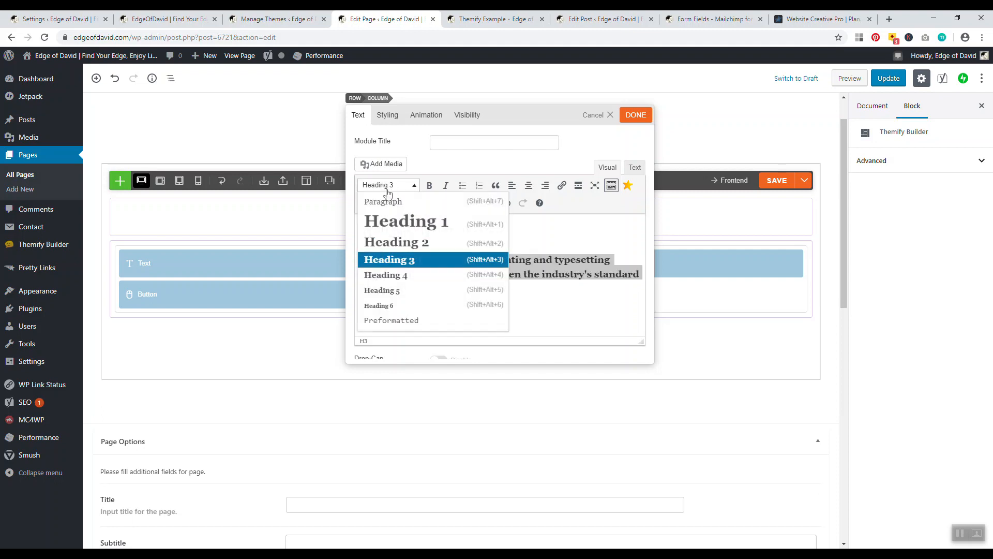
left_click(388, 203)
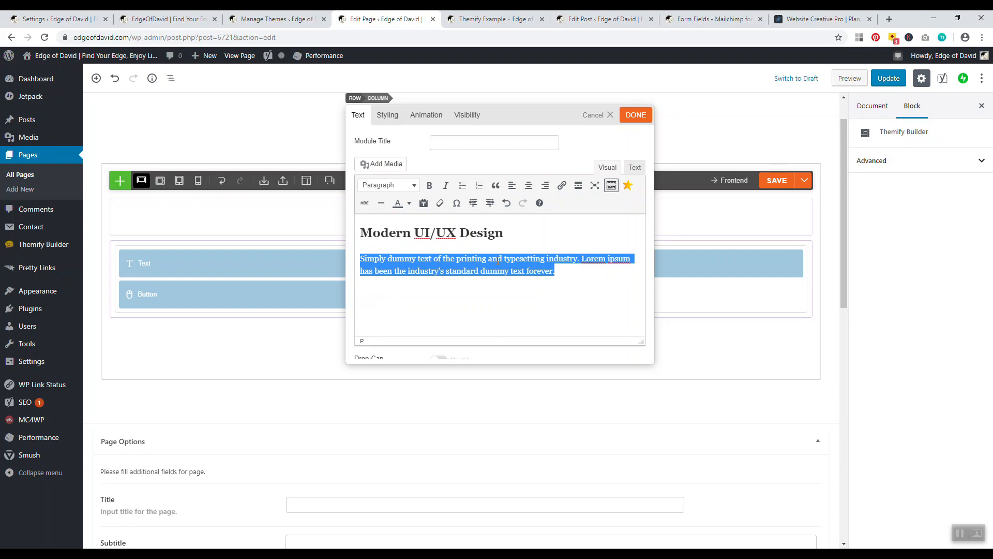
left_click(407, 237)
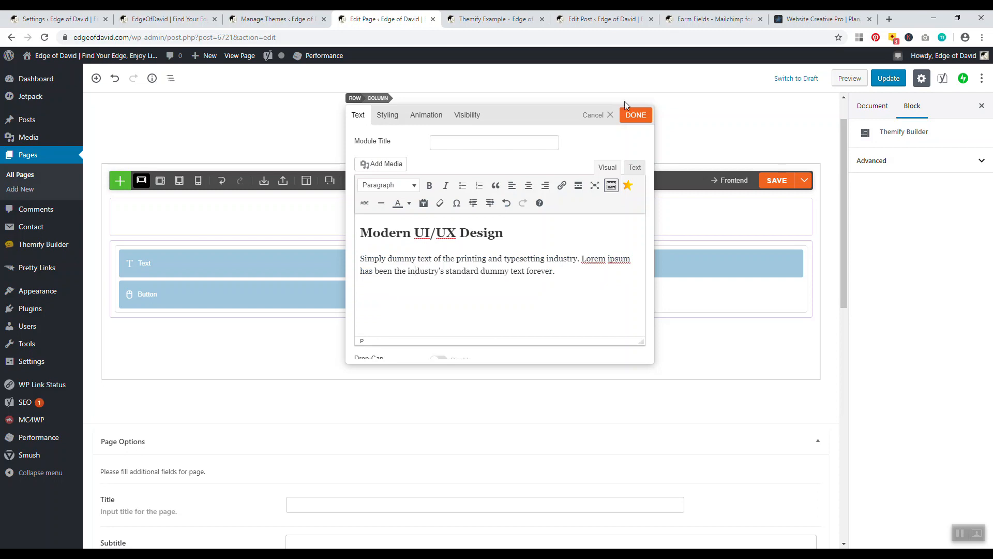
left_click(635, 114)
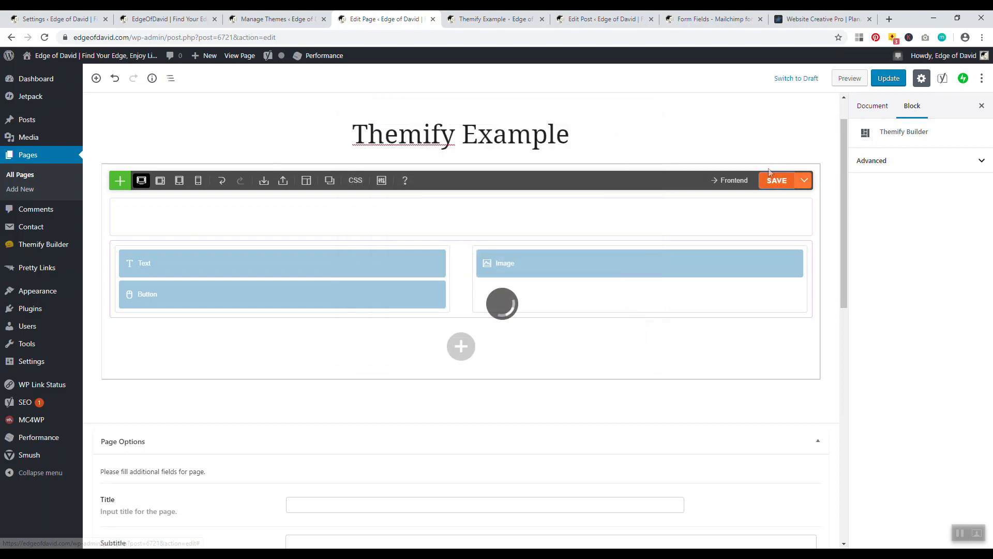
Reload the live Themify Example page and check the banner's heading and paragraph text
left_click(495, 20)
left_click(46, 38)
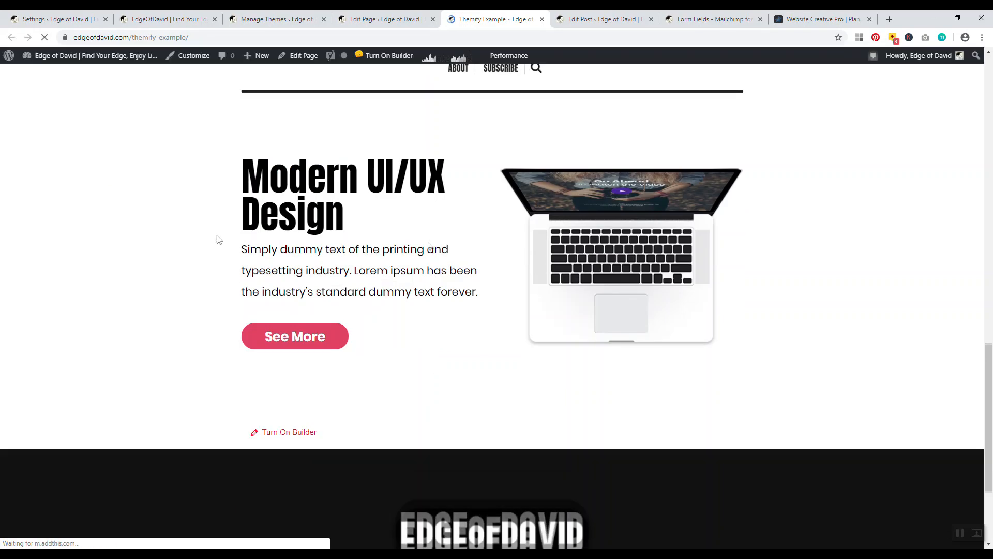
scroll(297, 264, "up", 18)
scroll(312, 314, "down", 11)
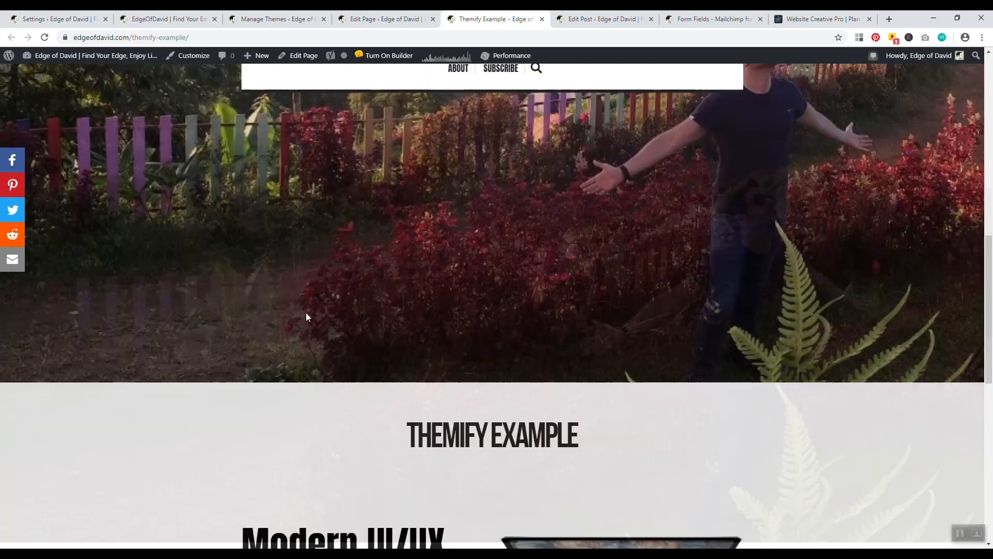
scroll(305, 312, "down", 6)
left_click_drag(270, 220, 333, 281)
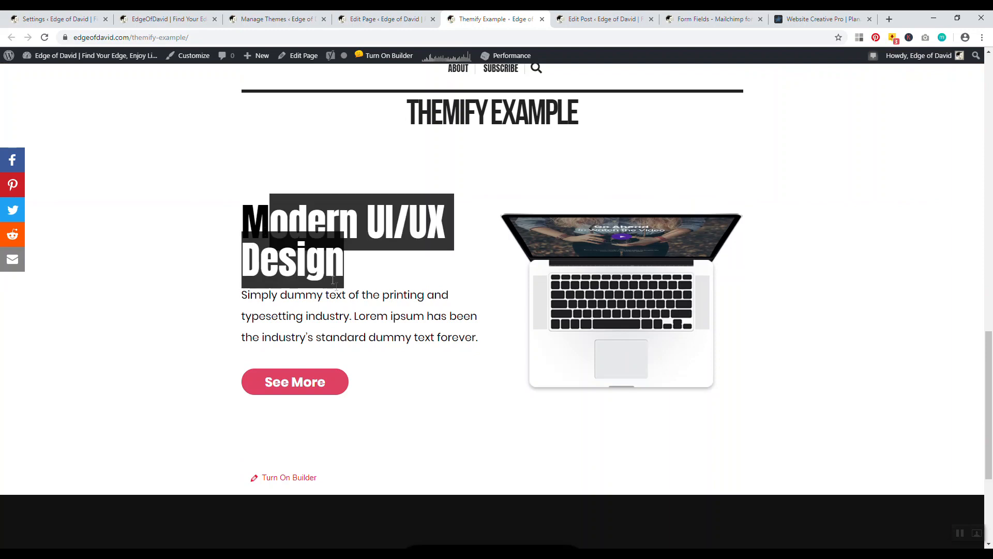
left_click_drag(458, 332, 311, 289)
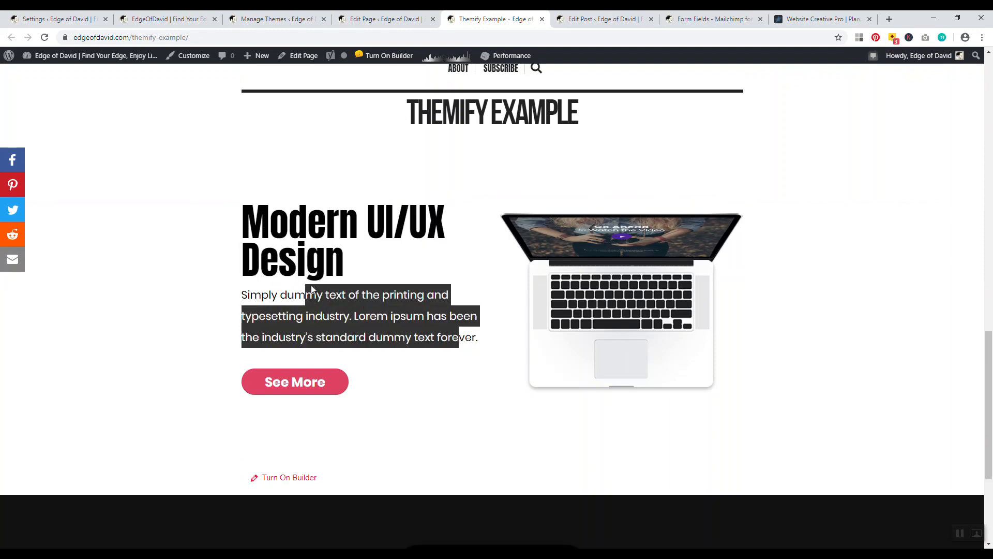
Set the banner's Button module text to "Click Here" in the page builder and apply the change
left_click(373, 19)
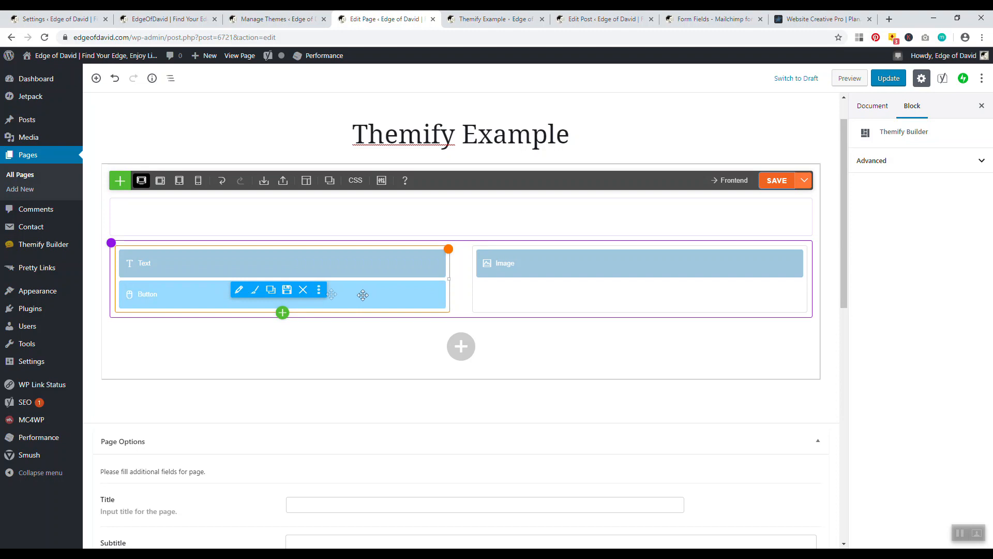
left_click(255, 290)
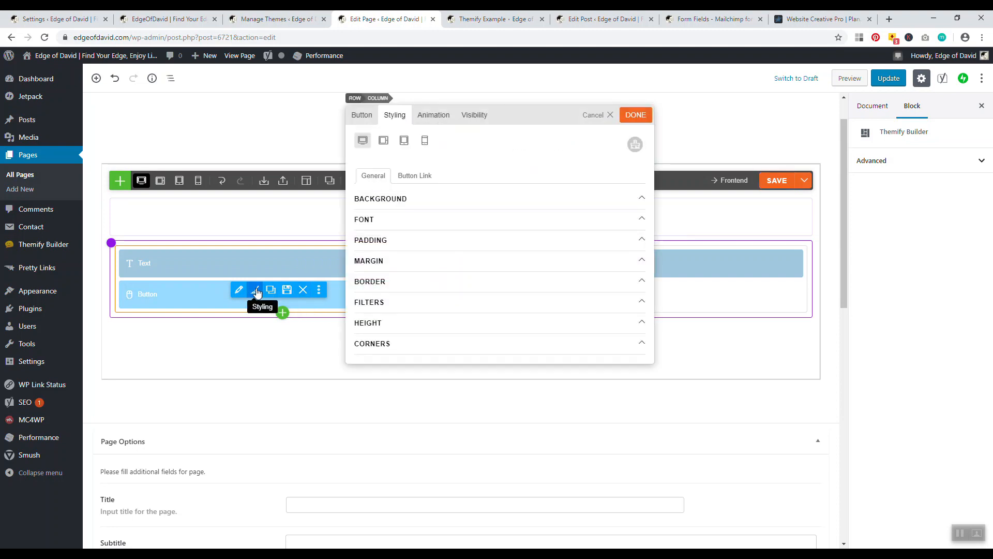
left_click(361, 115)
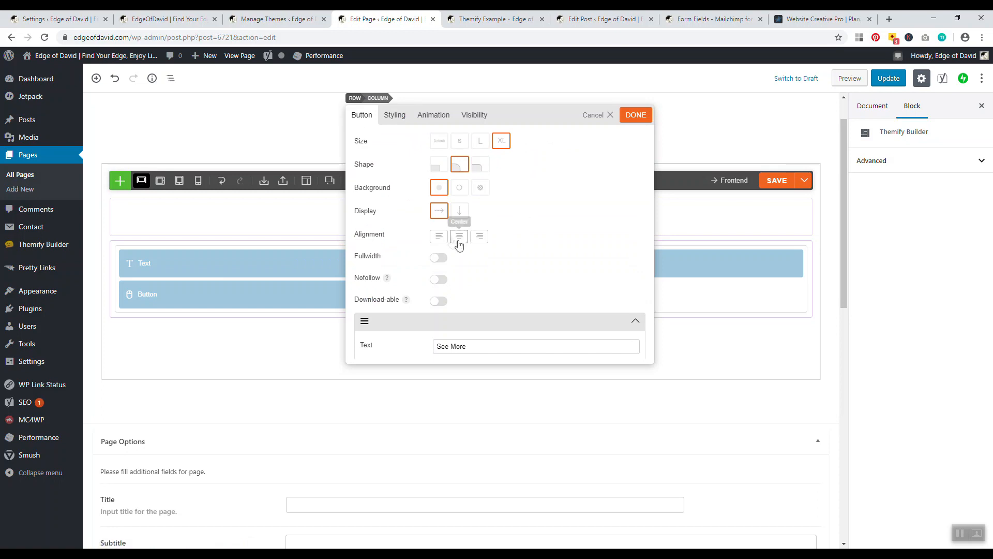
scroll(497, 231, "down", 2)
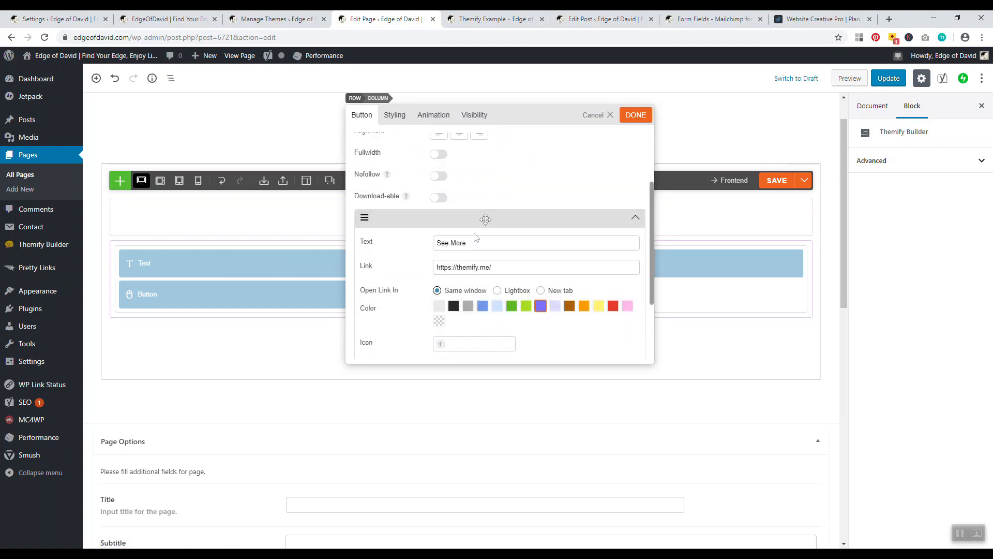
left_click(502, 266)
scroll(497, 264, "down", 2)
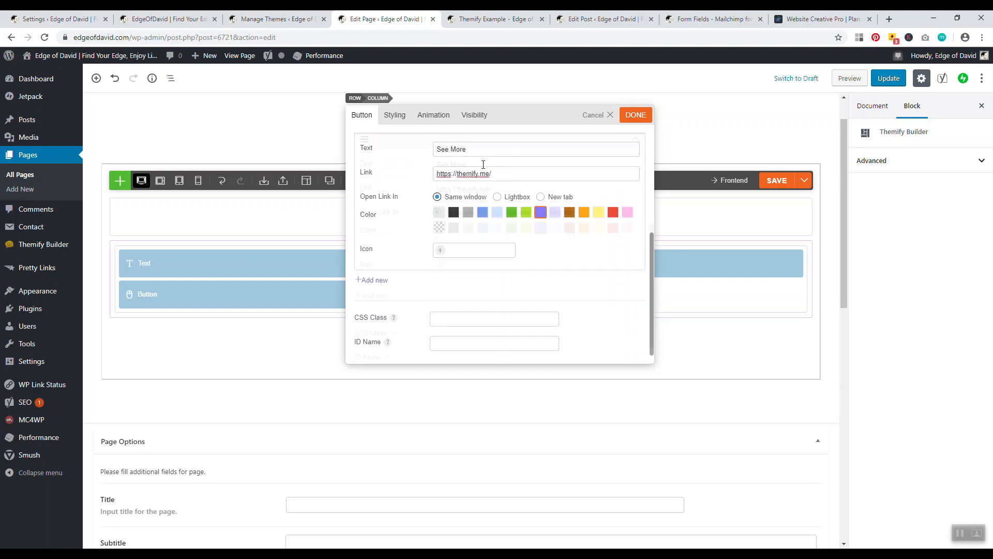
scroll(481, 207, "up", 2)
triple_click(479, 252)
key("BackSpace")
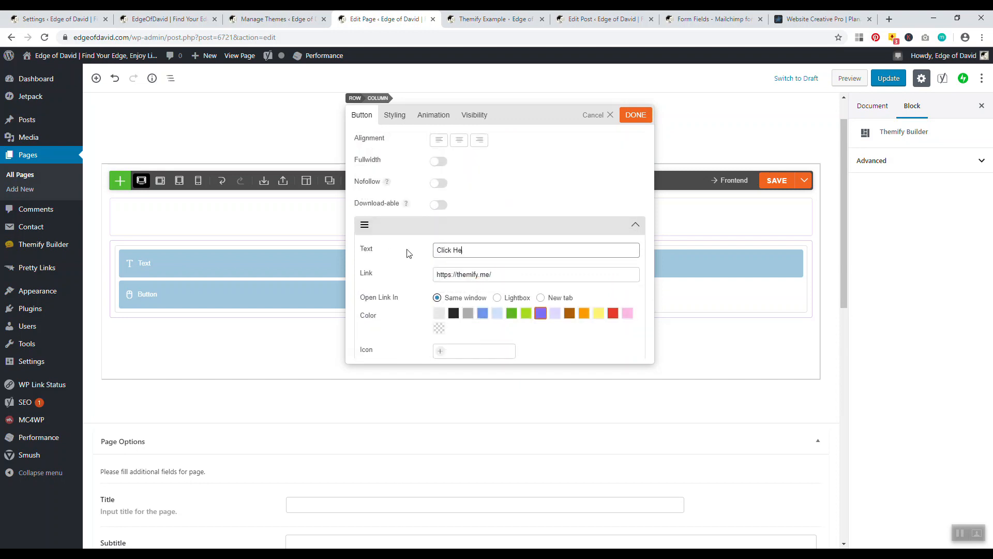
scroll(407, 252, "down", 2)
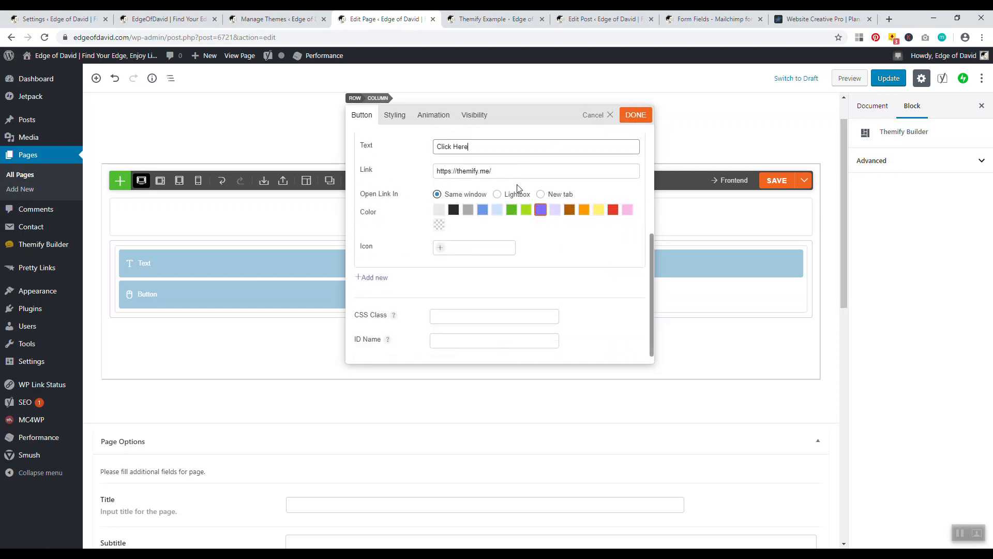
scroll(517, 192, "up", 4)
left_click(631, 116)
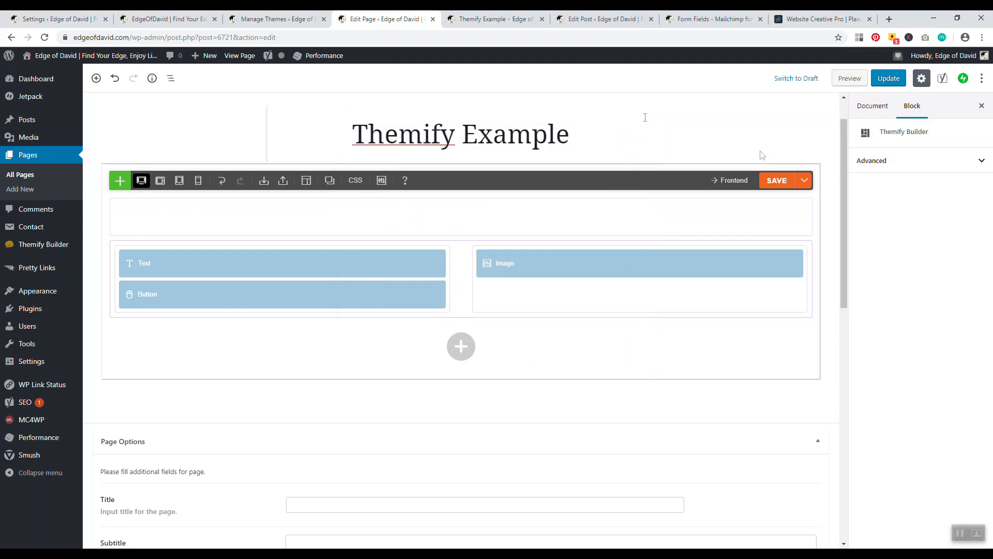
Save the builder layout and check the banner's button label on the reloaded live page
left_click(776, 180)
left_click(494, 19)
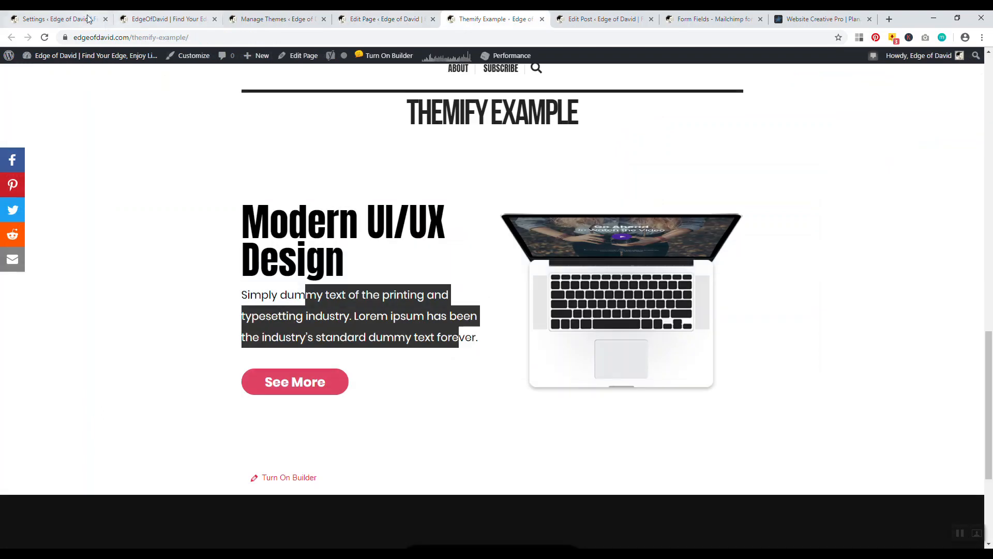
left_click(45, 38)
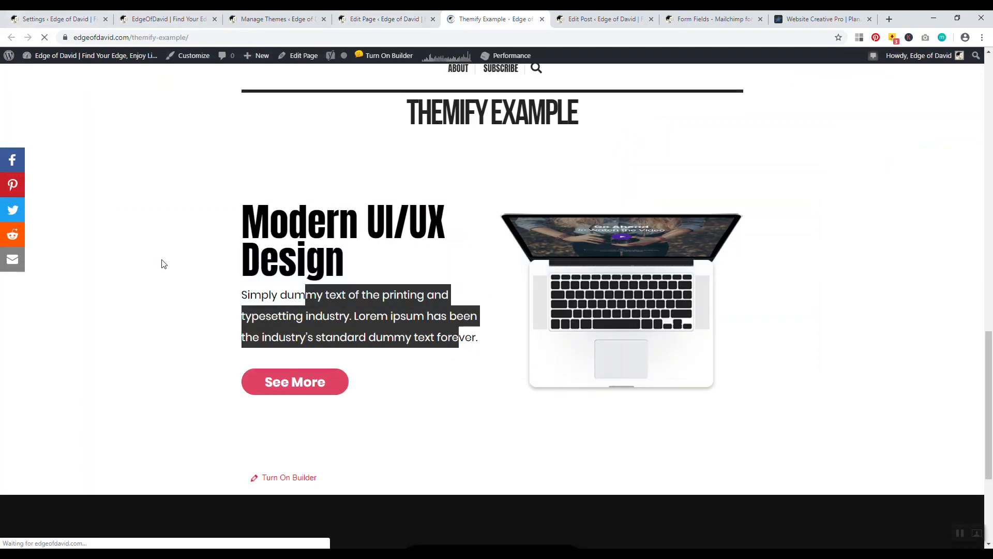
scroll(623, 346, "up", 17)
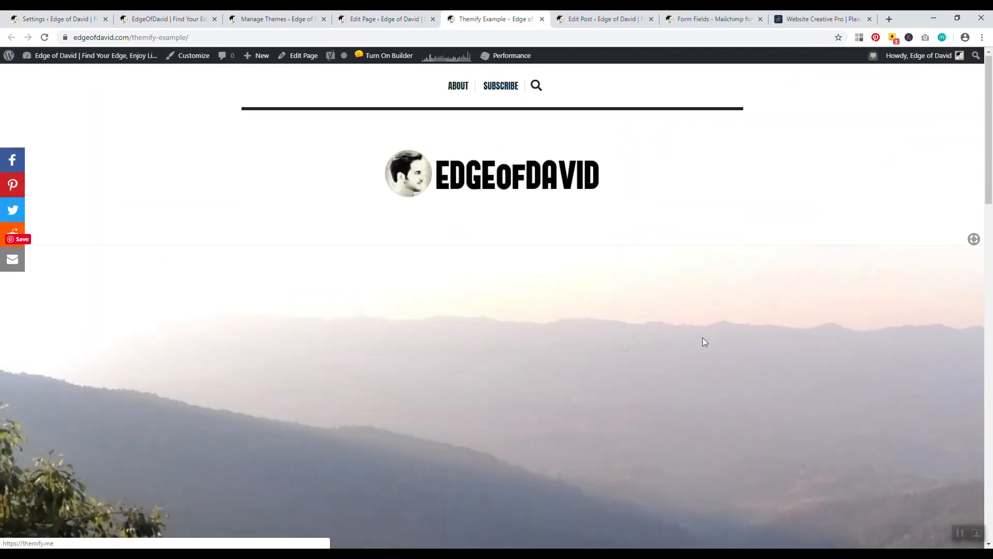
scroll(505, 321, "down", 10)
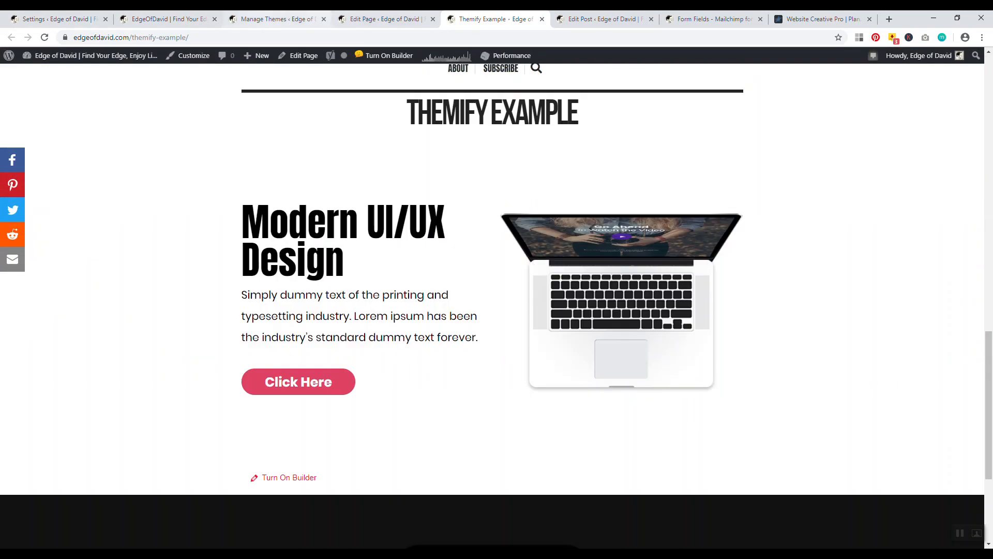
Replace the banner's Image module picture with Vietnam-Visas-For-USA.jpg from the media library and apply the change
key("ctrl+shift+Tab")
left_click(616, 260)
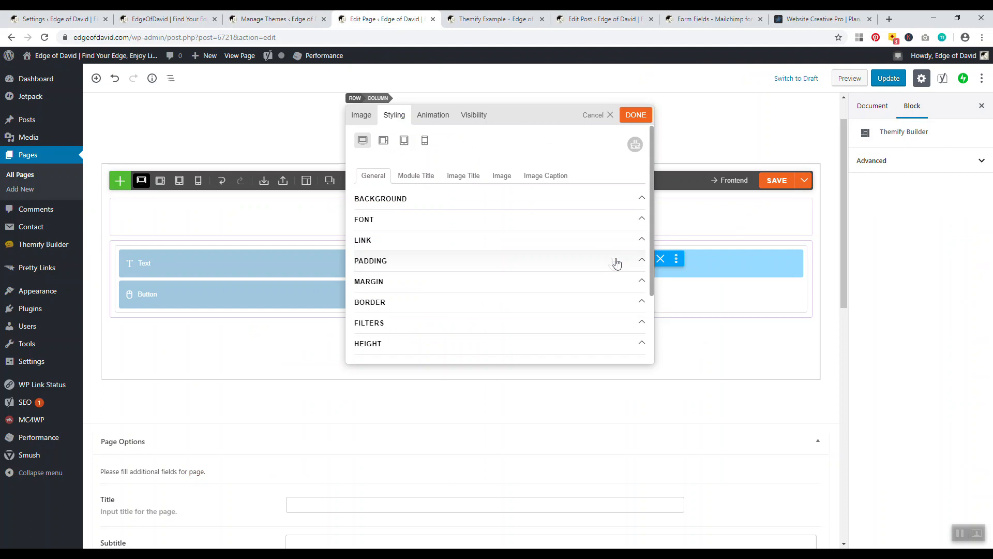
left_click(361, 115)
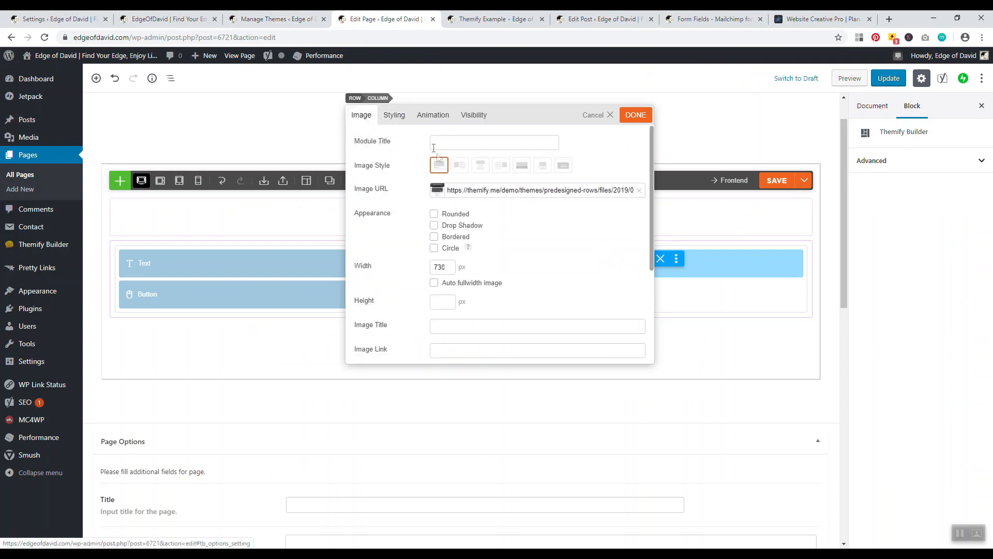
left_click(542, 190)
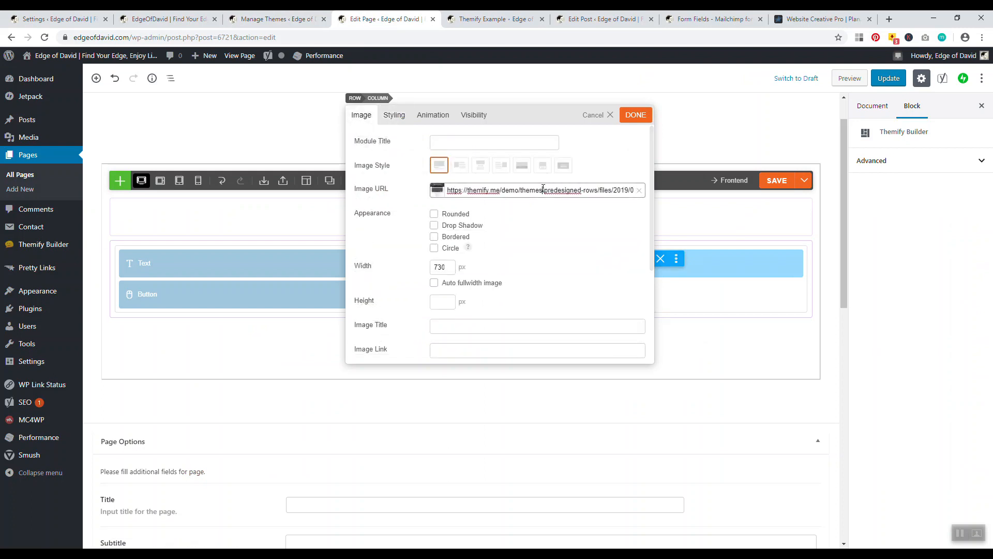
left_click(641, 191)
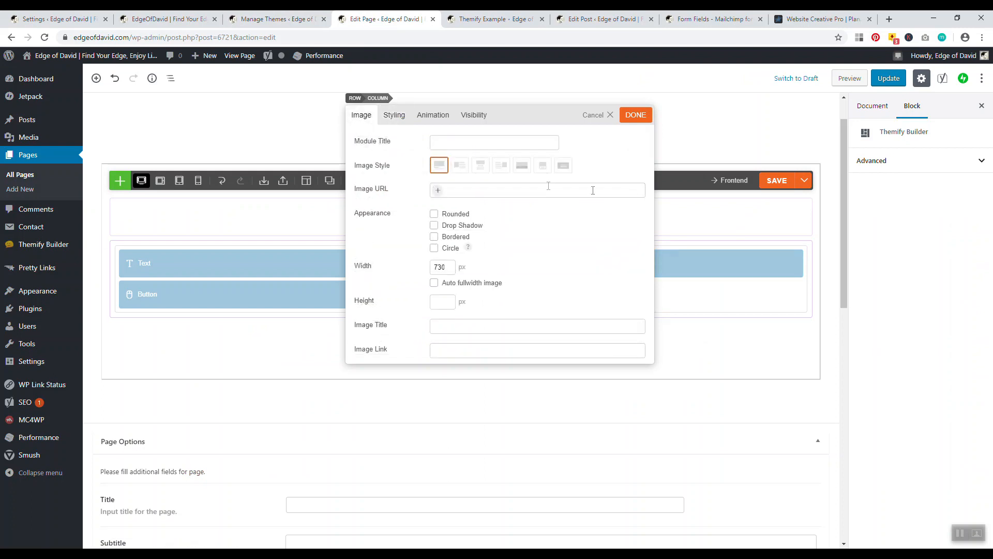
left_click(441, 191)
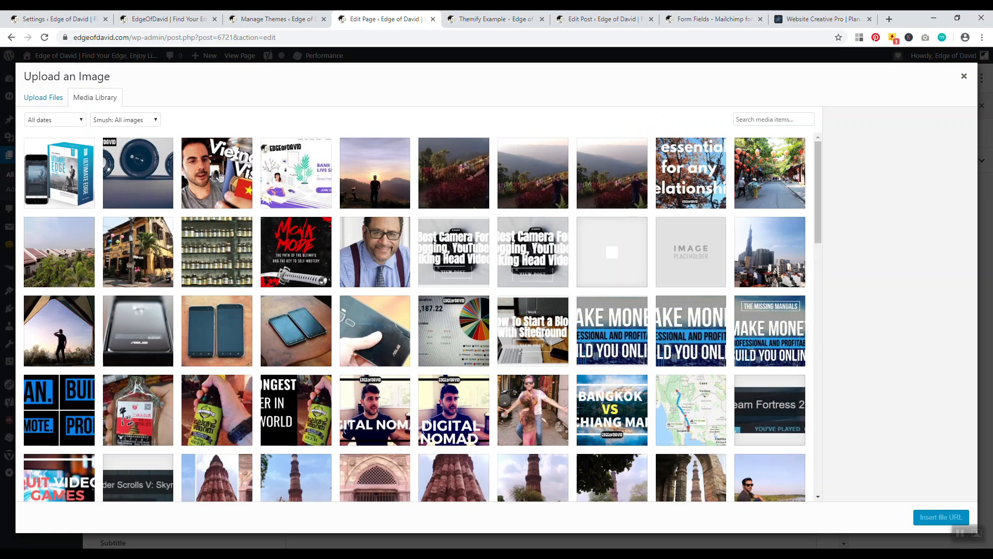
left_click(217, 175)
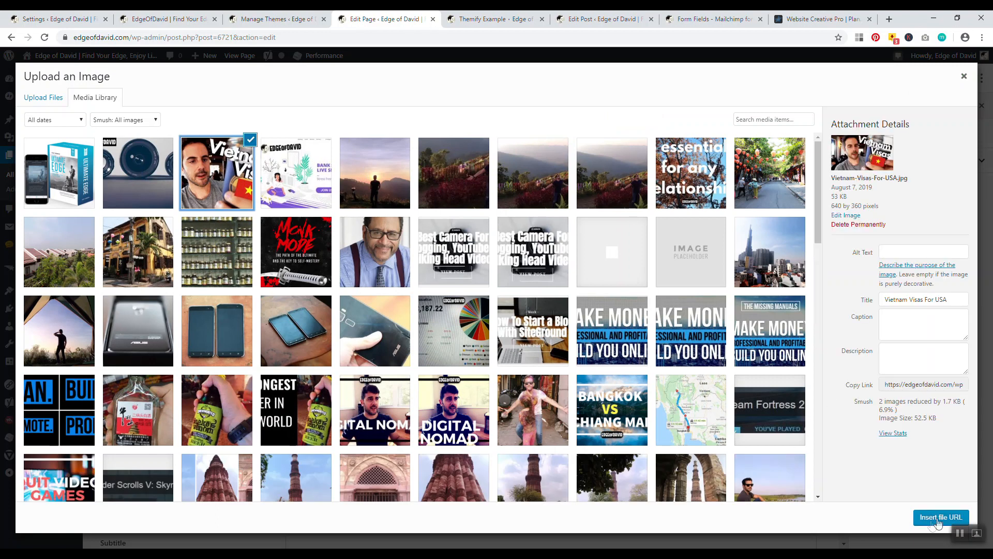
left_click(937, 517)
left_click(635, 117)
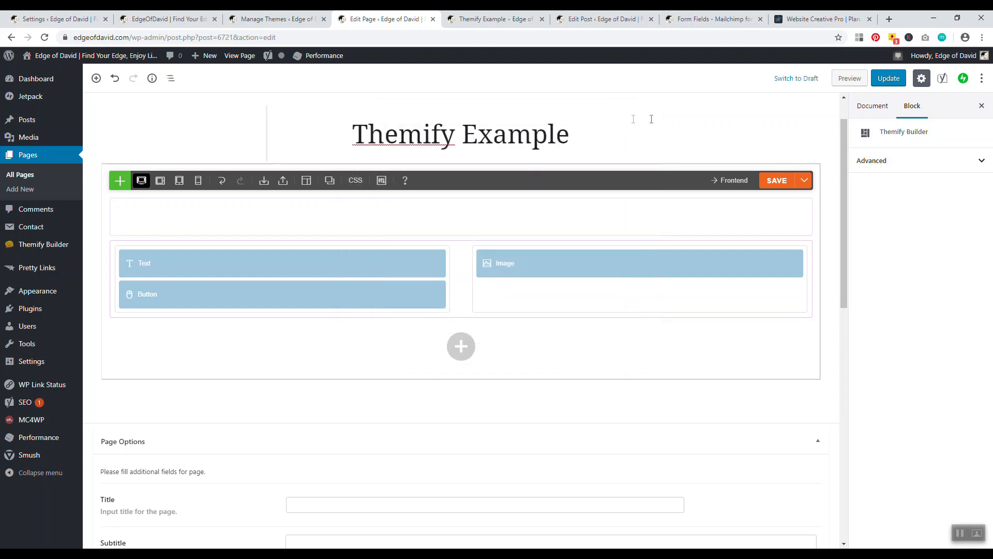
Save the builder layout and check the banner's picture on the reloaded live page
left_click(776, 180)
left_click(494, 19)
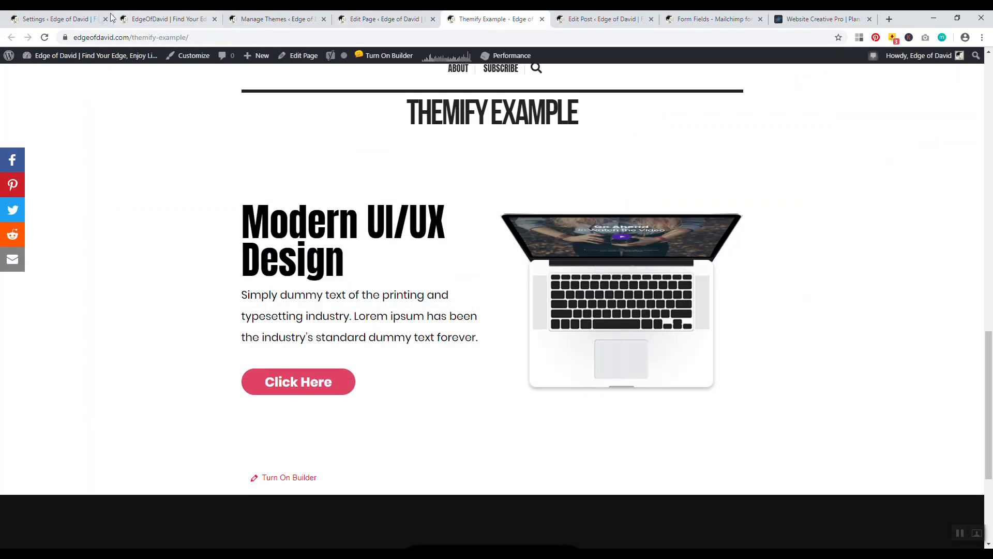
left_click(44, 37)
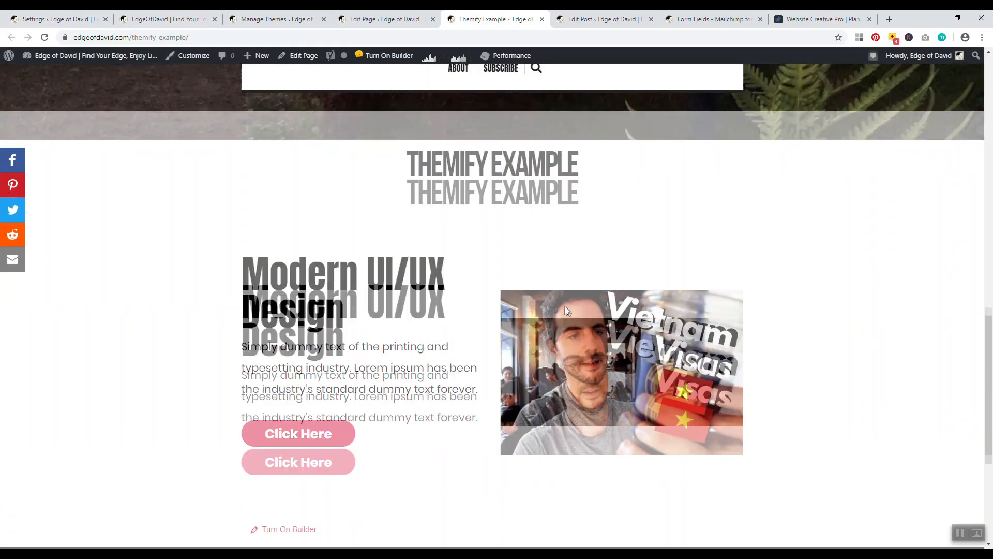
scroll(566, 311, "down", 3)
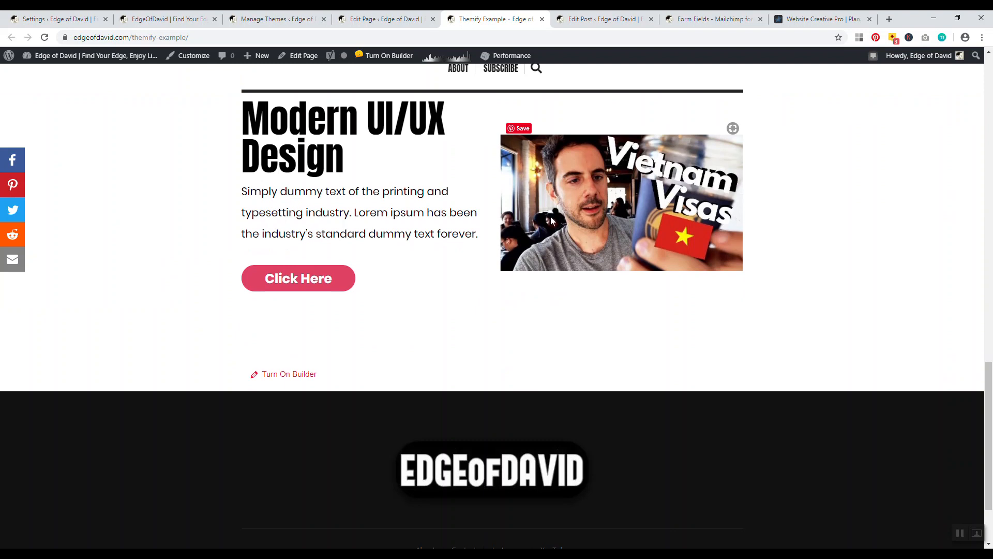
scroll(671, 259, "up", 2)
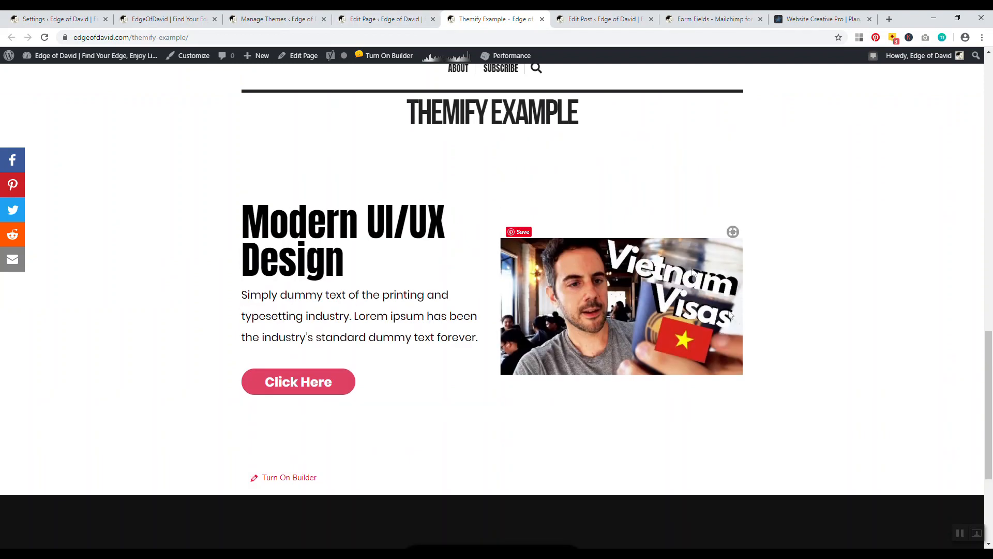
Give the banner's Image module the bounce entrance animation in the page builder and apply the change
left_click(419, 19)
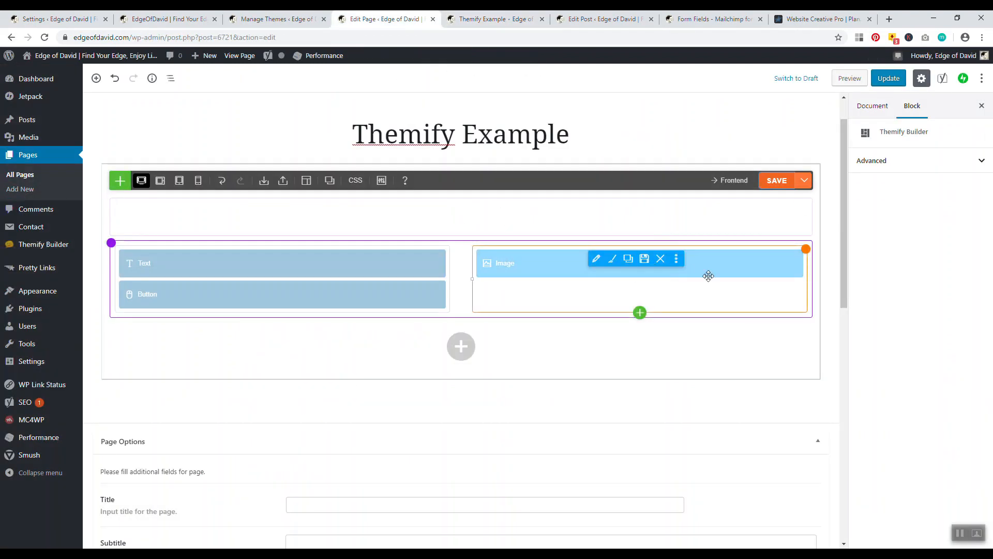
left_click(612, 259)
left_click(429, 116)
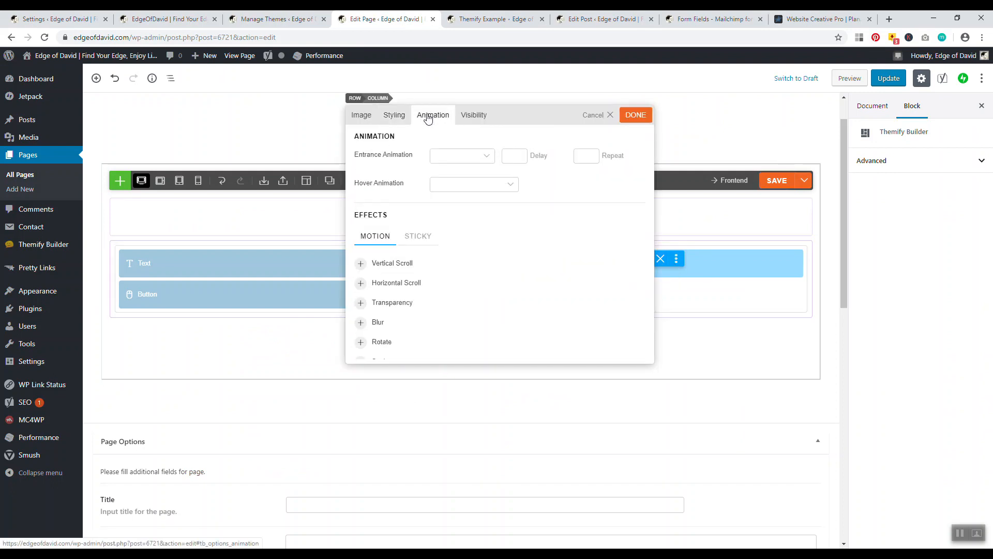
left_click(443, 157)
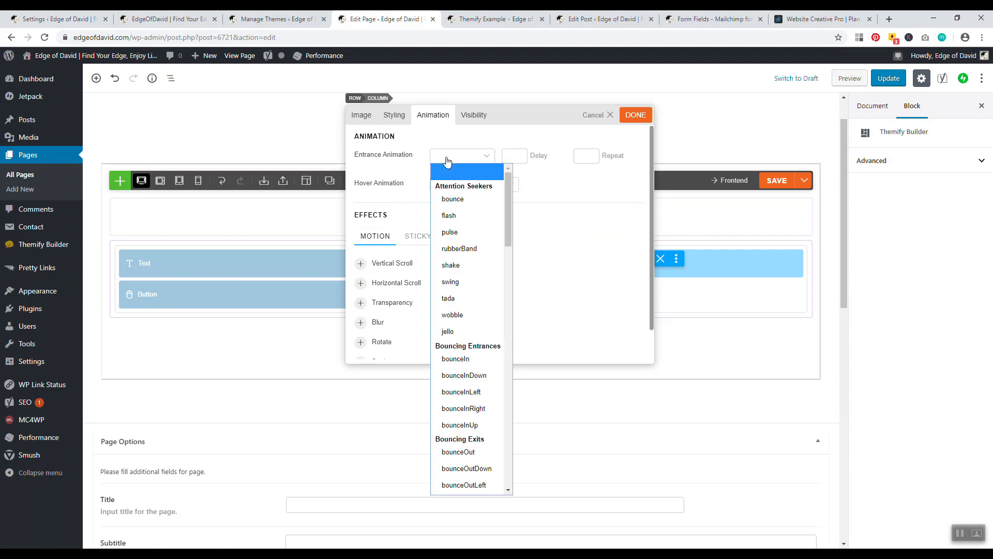
left_click(454, 200)
left_click(632, 118)
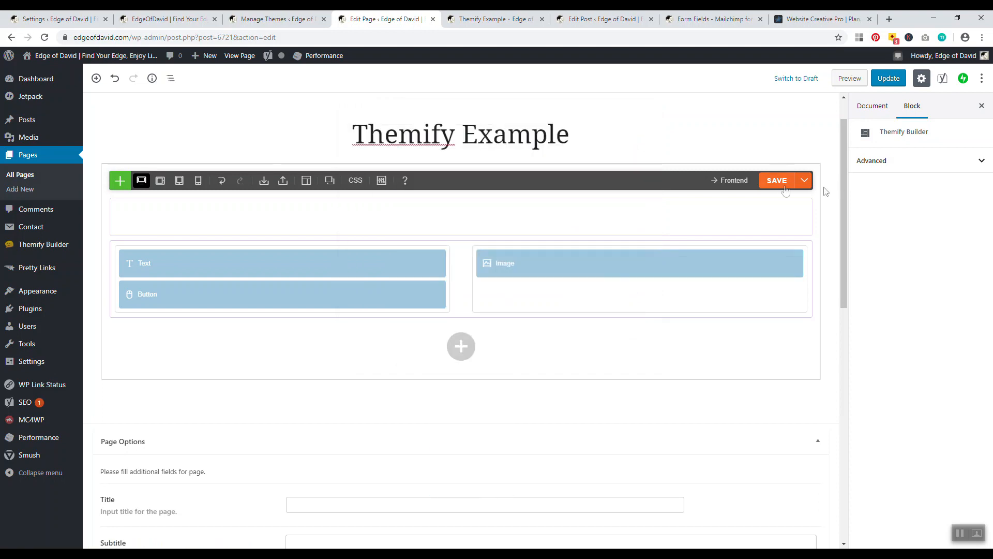
Save the builder layout, update the page and check the image's animation on the reloaded live page
left_click(773, 181)
left_click(889, 78)
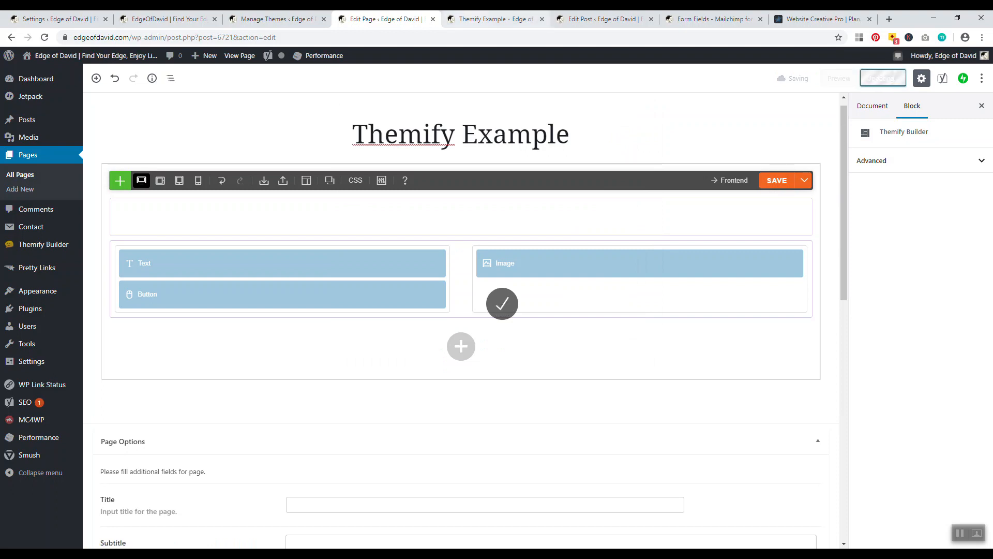
left_click(490, 19)
left_click(41, 39)
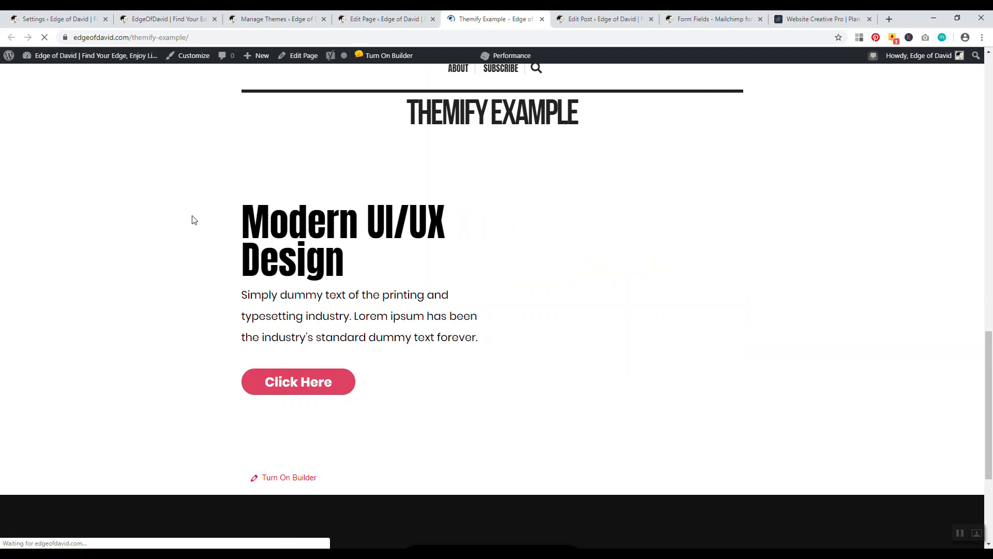
scroll(627, 301, "down", 10)
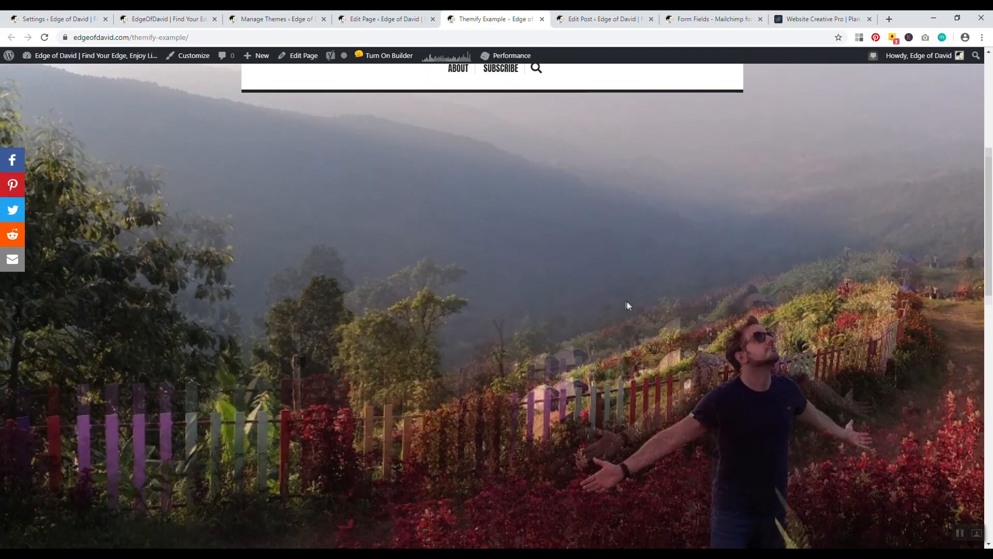
scroll(624, 303, "down", 2)
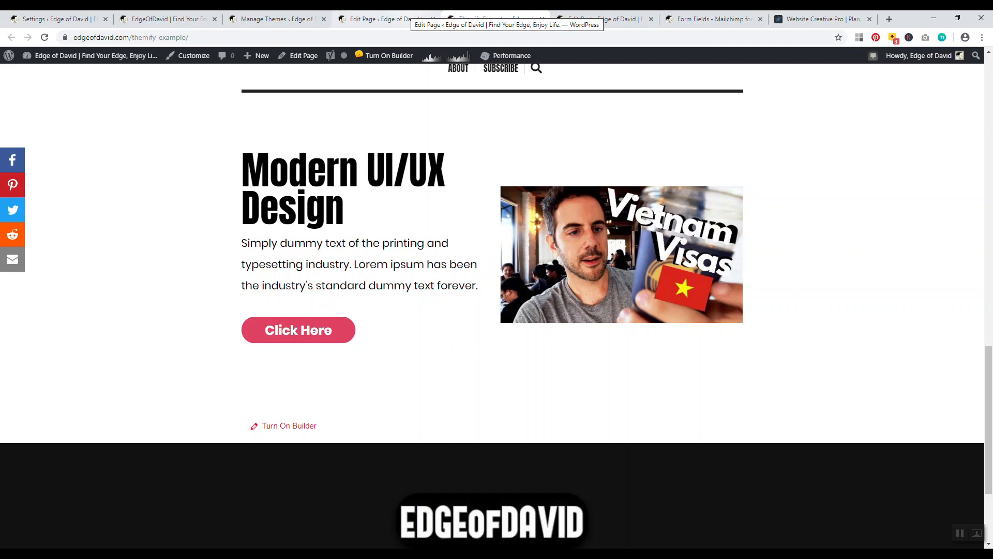
left_click(409, 19)
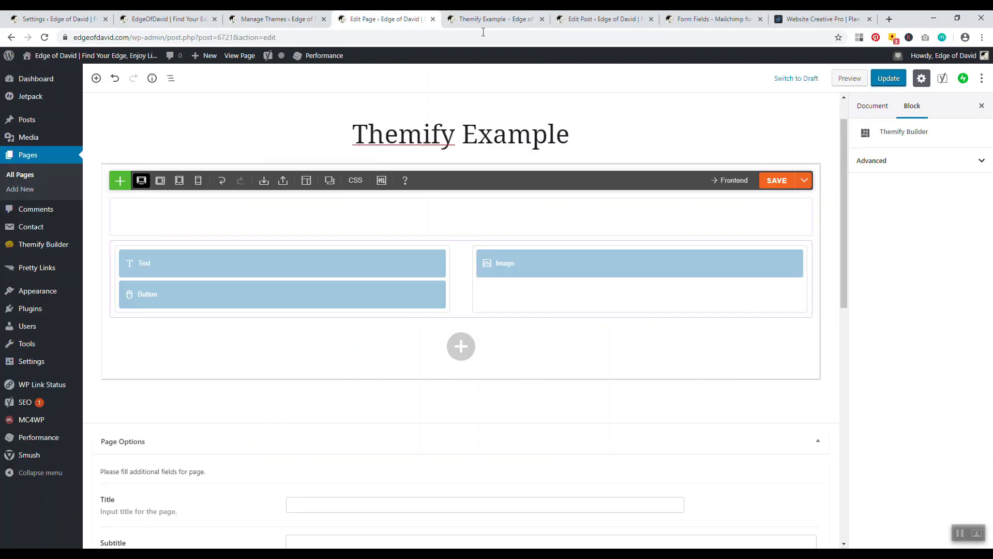
left_click(492, 19)
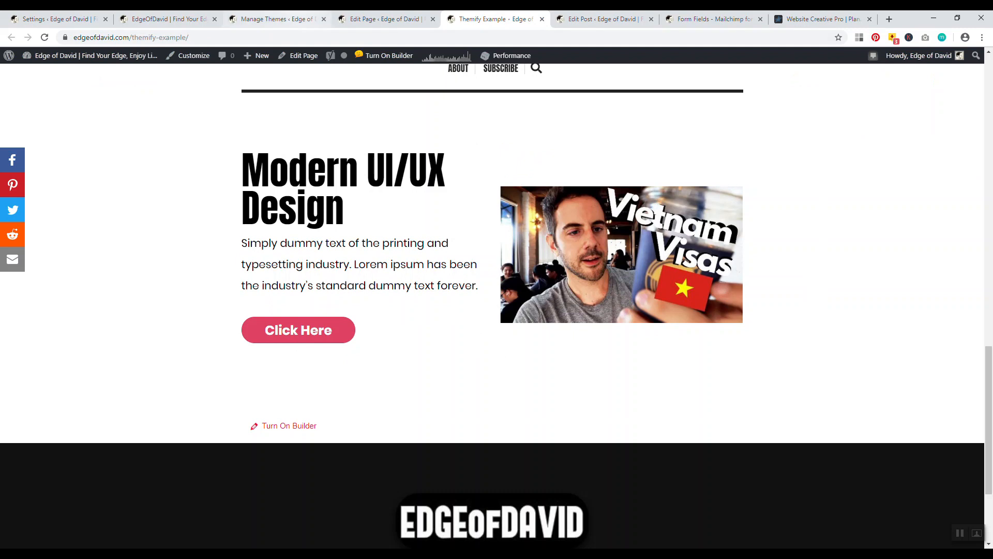
Delete the empty row above the banner in the page builder
left_click(383, 19)
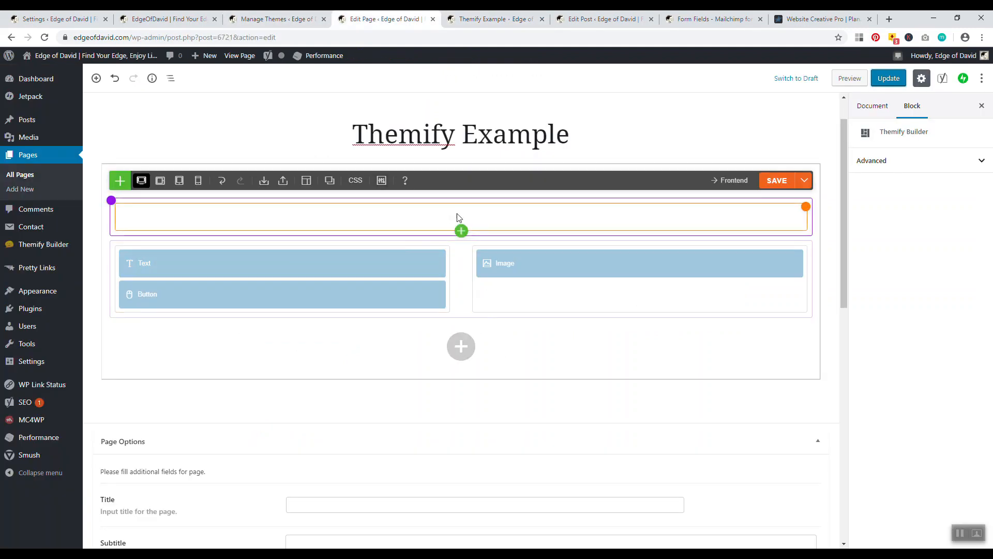
mouse_move(111, 201)
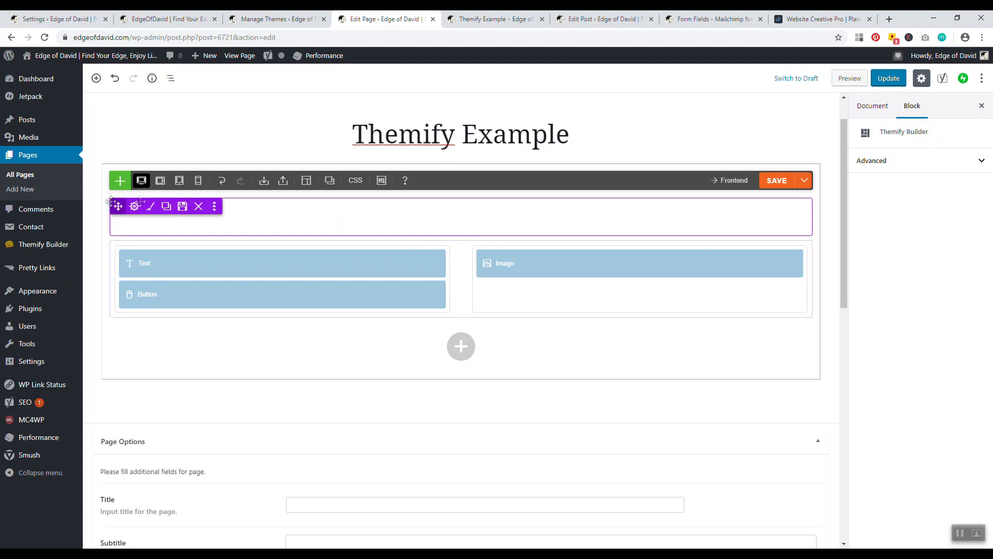
left_click(202, 209)
left_click(547, 96)
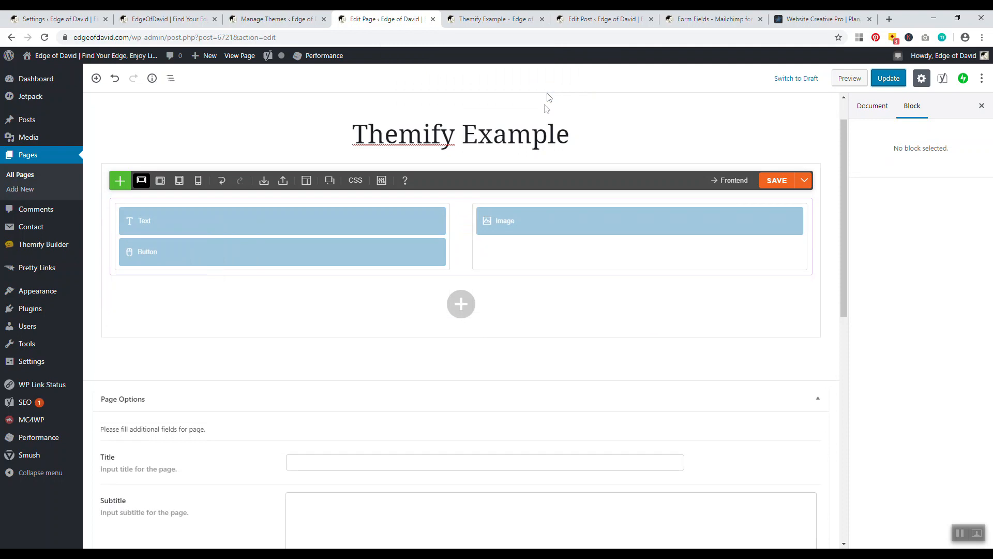
Add a one-column row below the banner with a Post module, using the three-column grid layout and a limit of 3
left_click(462, 303)
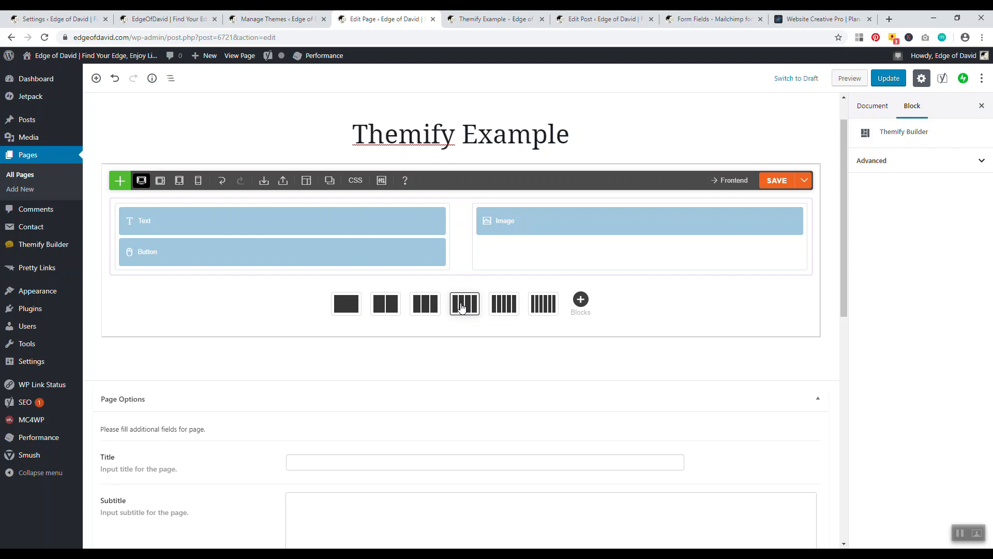
left_click(334, 312)
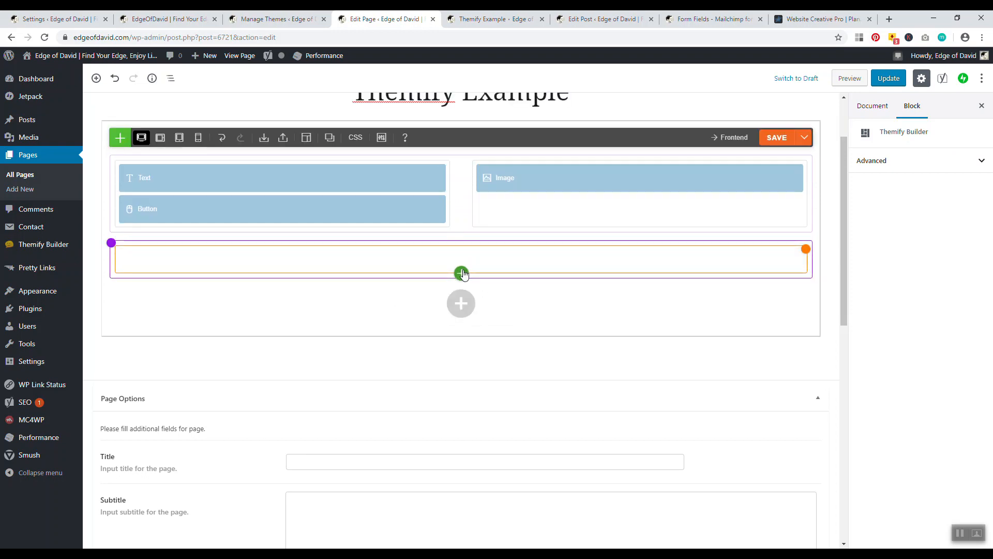
left_click(462, 273)
left_click(348, 307)
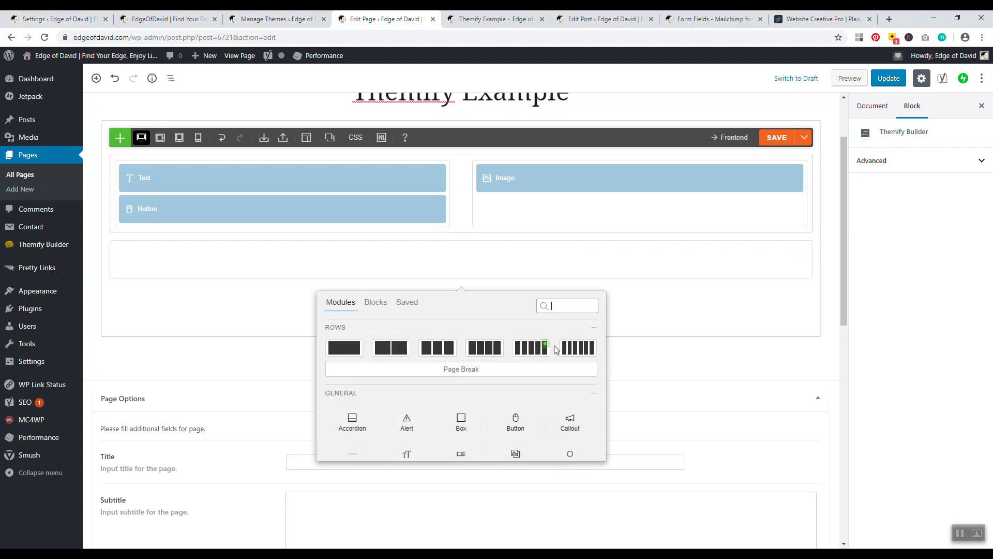
scroll(458, 362, "down", 5)
scroll(451, 346, "down", 1)
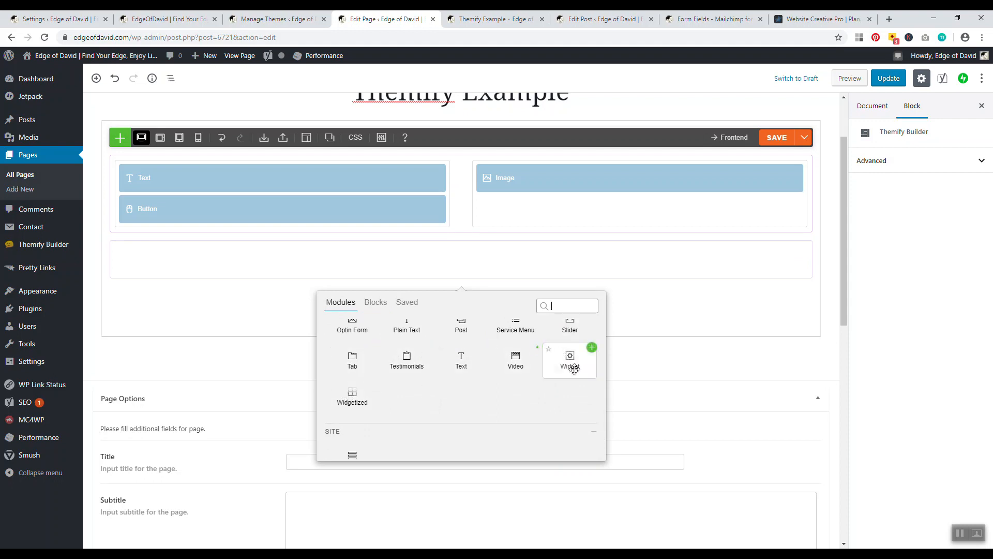
scroll(563, 367, "up", 1)
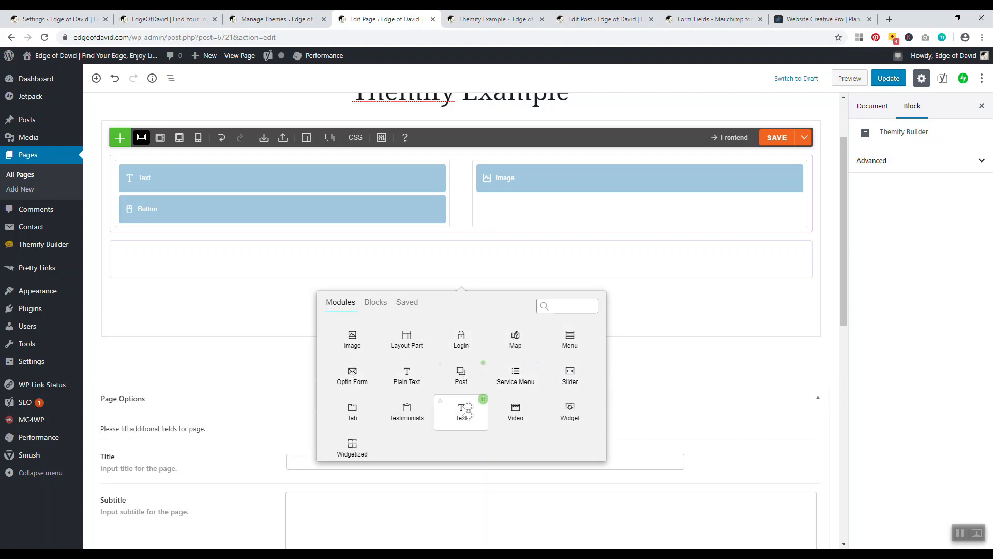
left_click(481, 367)
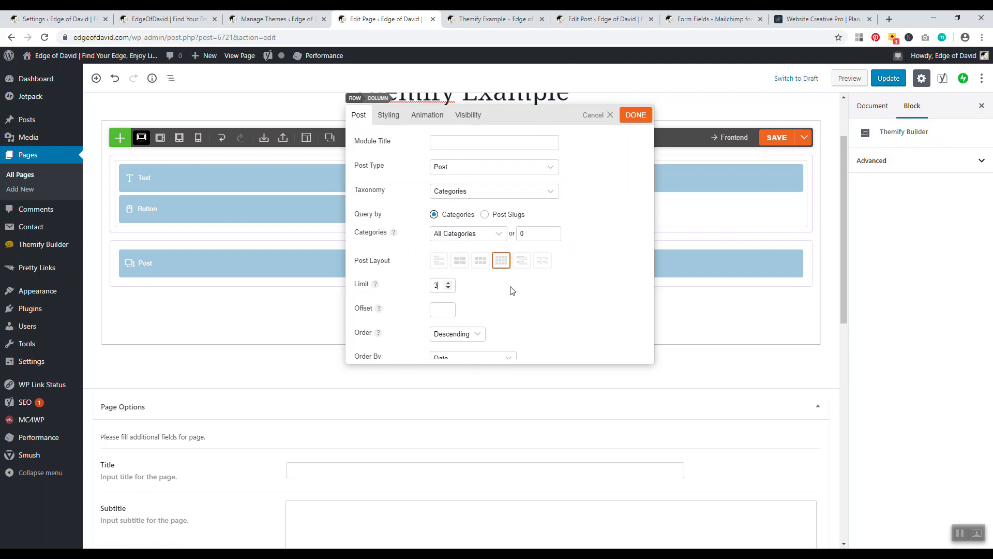
left_click(636, 115)
Save the layout with the new Post module, update the page and review the post grid on the reloaded live page
left_click(777, 139)
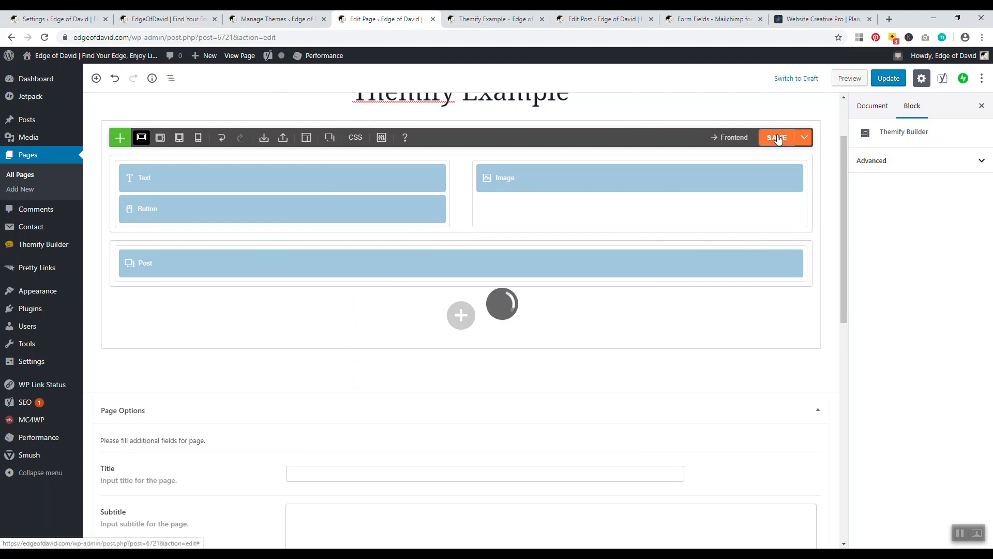
left_click(889, 79)
key("ctrl+Tab")
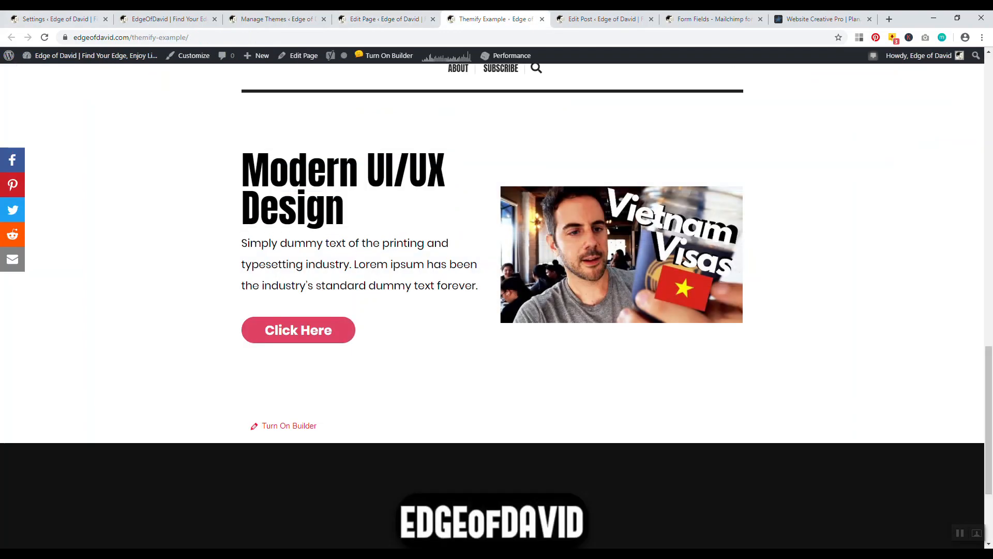
left_click(42, 39)
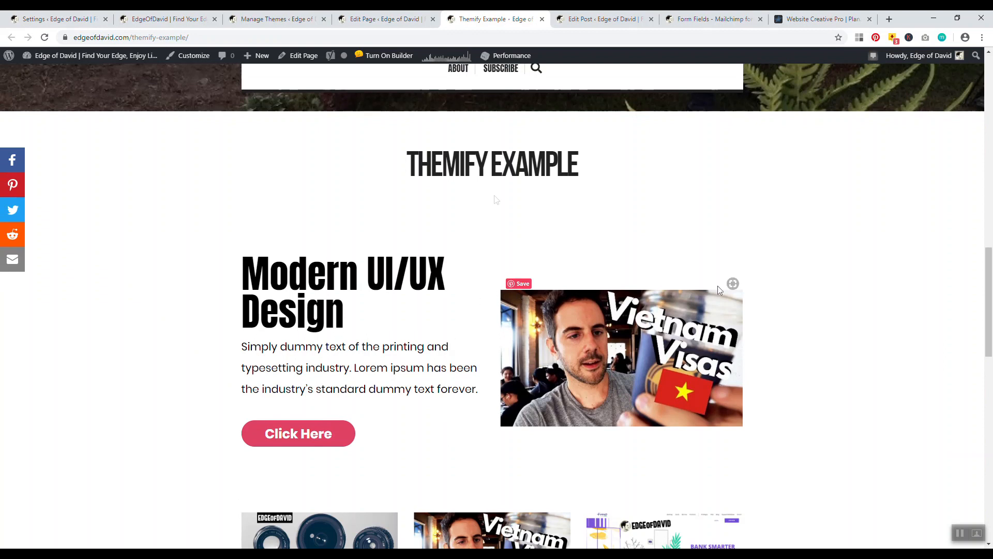
scroll(240, 309, "down", 4)
scroll(240, 309, "down", 1)
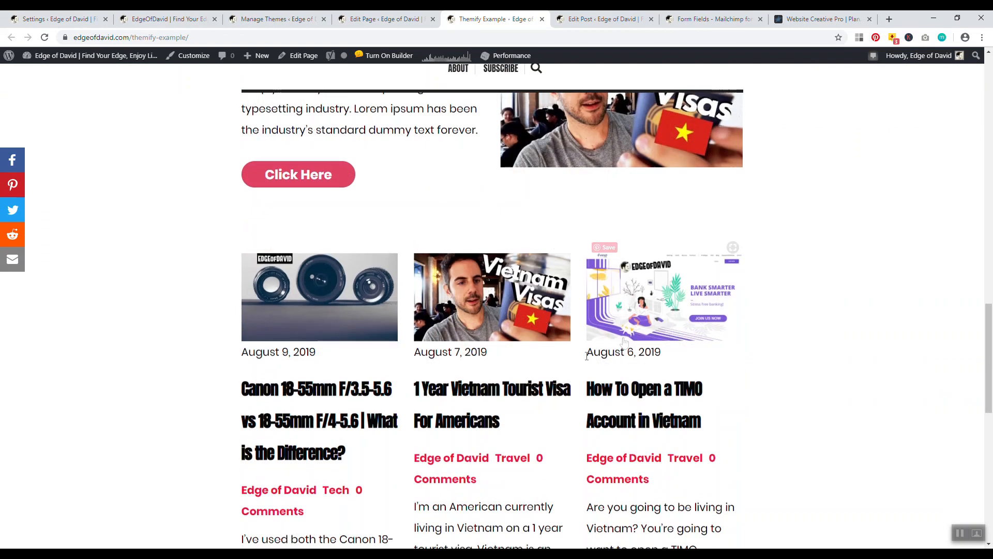
scroll(619, 352, "up", 9)
left_click(393, 20)
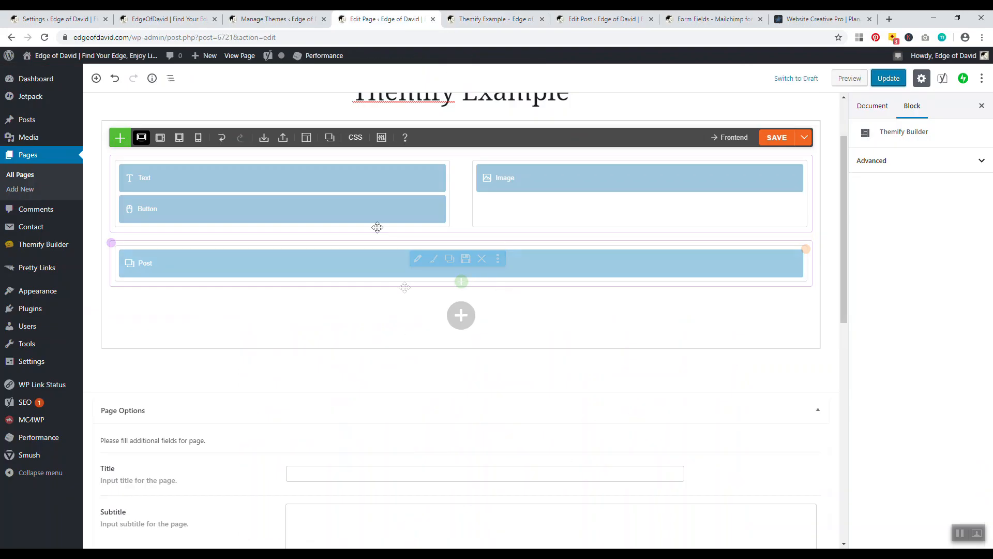
left_click(478, 19)
scroll(426, 326, "down", 8)
scroll(677, 320, "down", 8)
scroll(676, 319, "up", 6)
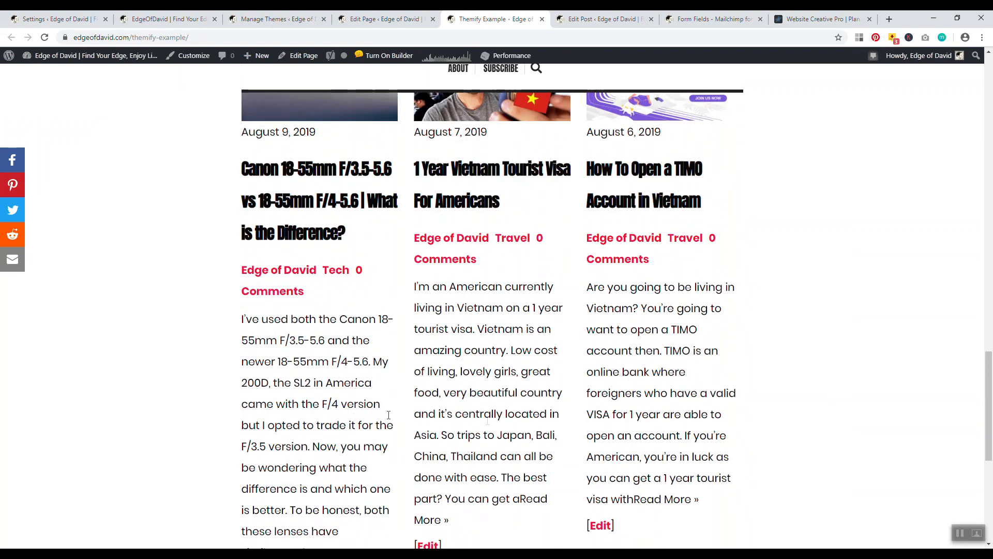
scroll(576, 260, "up", 5)
Set the Post module's Display option to None, hide the post date and apply the changes
left_click(386, 20)
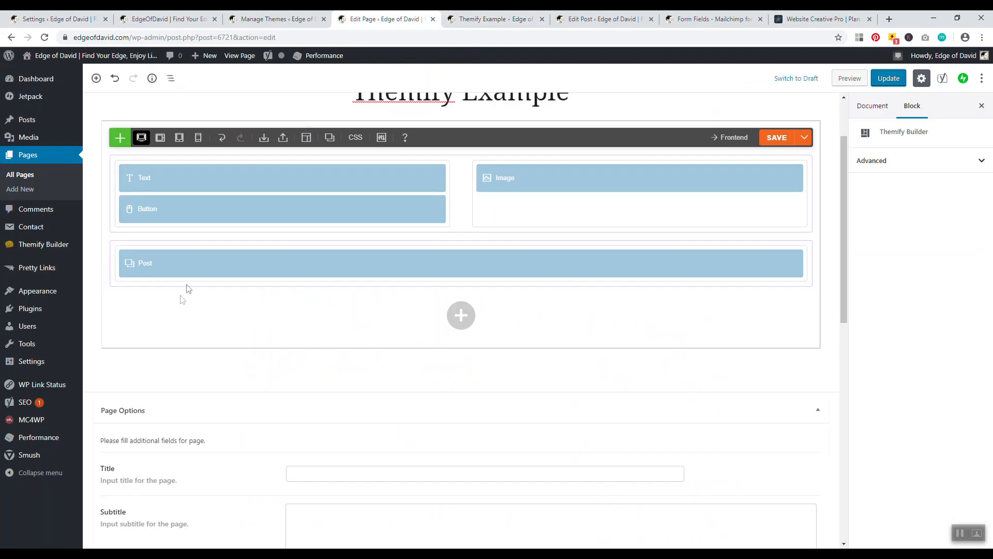
mouse_move(290, 260)
left_click(436, 262)
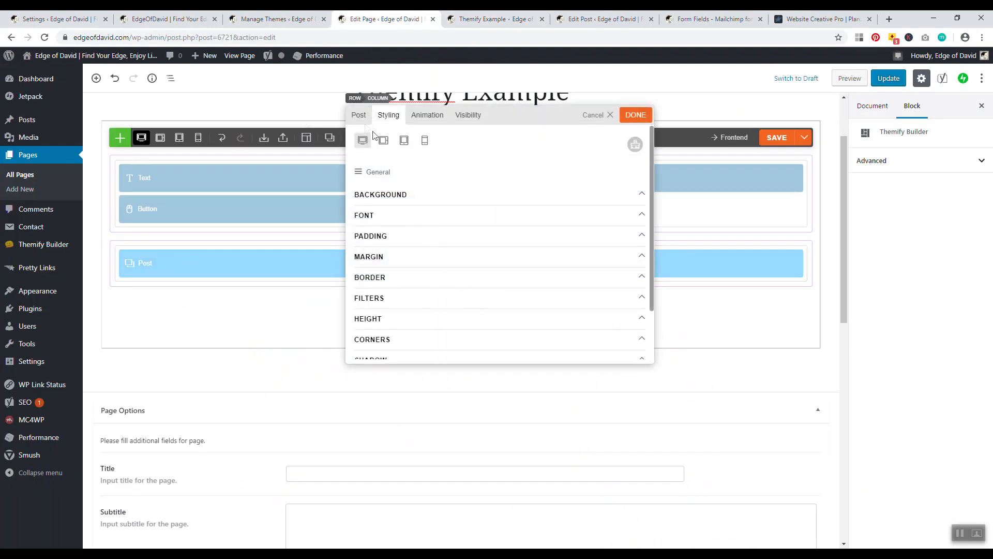
left_click(359, 116)
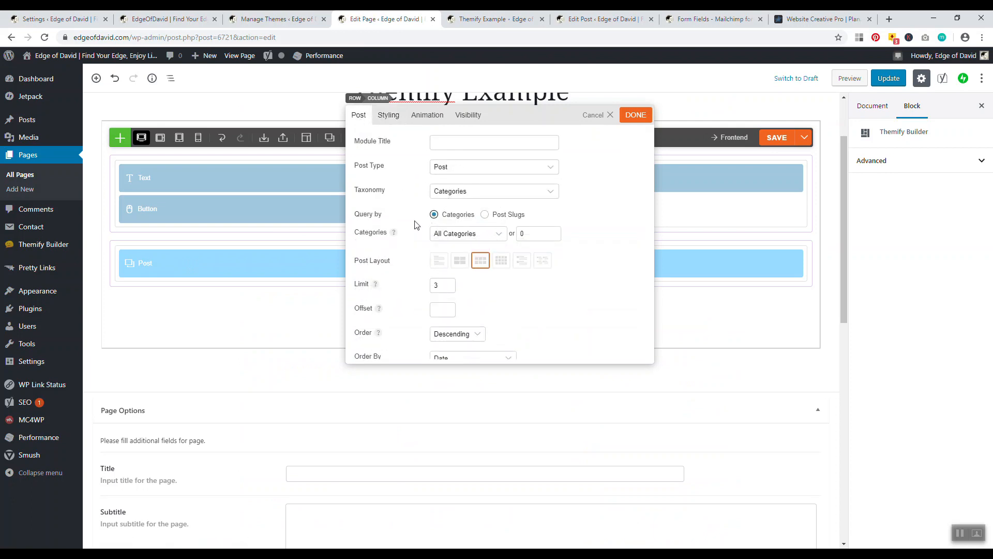
scroll(417, 224, "down", 2)
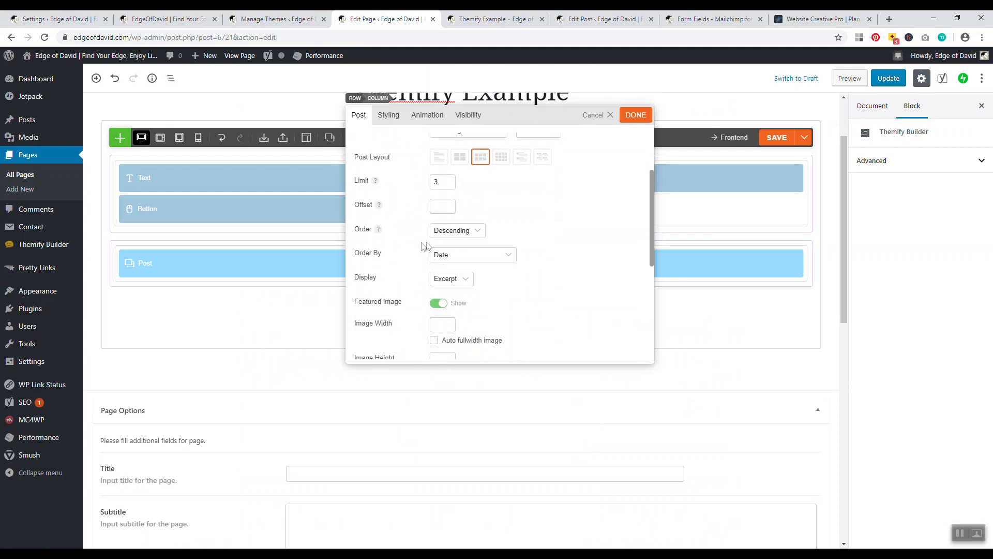
left_click(458, 280)
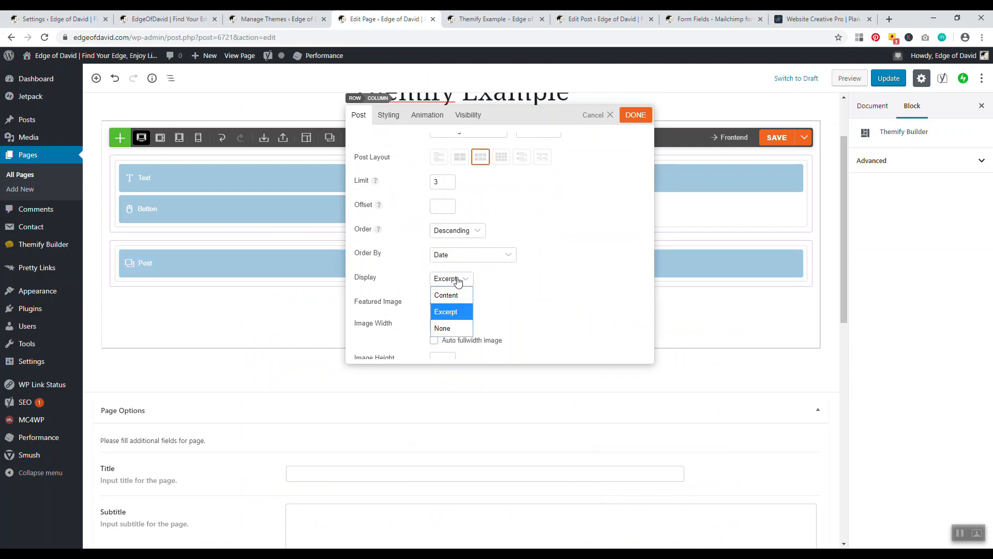
left_click(443, 325)
scroll(504, 300, "down", 2)
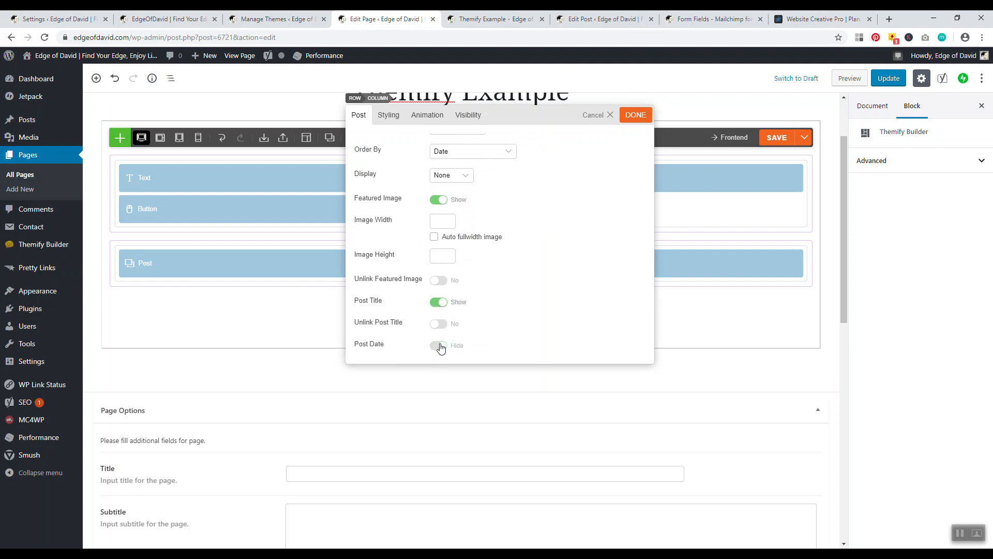
scroll(492, 310, "down", 2)
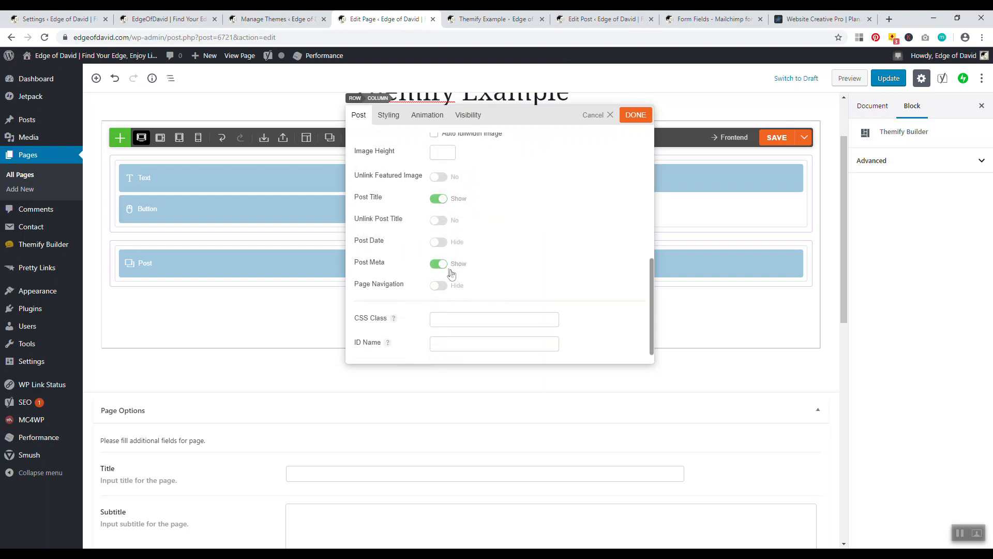
left_click(635, 116)
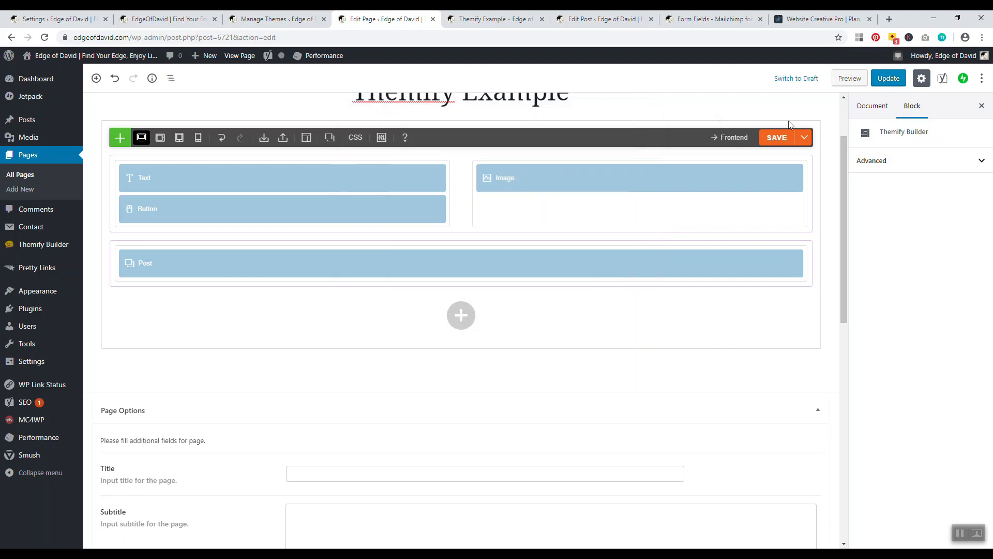
Update the page with the Post module's new display settings and reload the live page
left_click(886, 78)
left_click(487, 19)
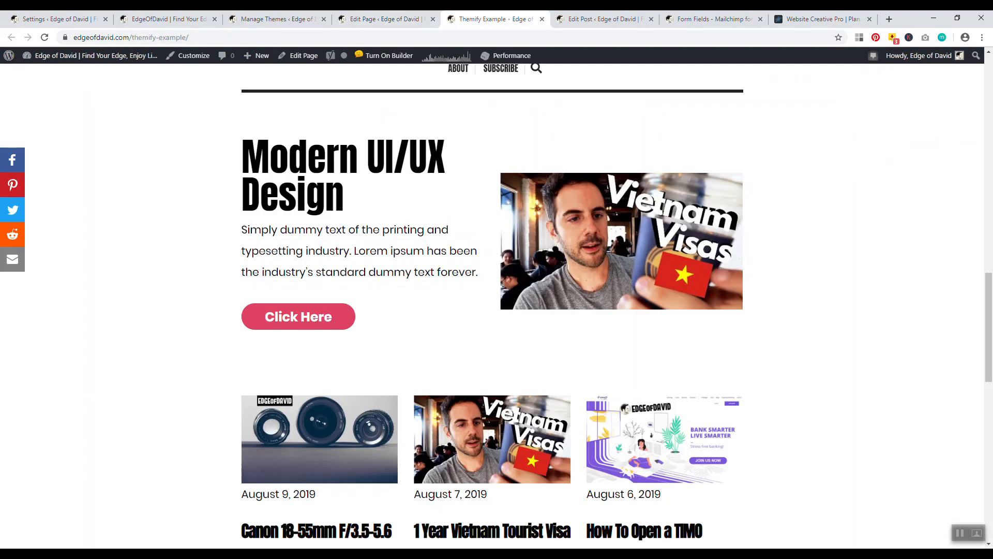
left_click(45, 38)
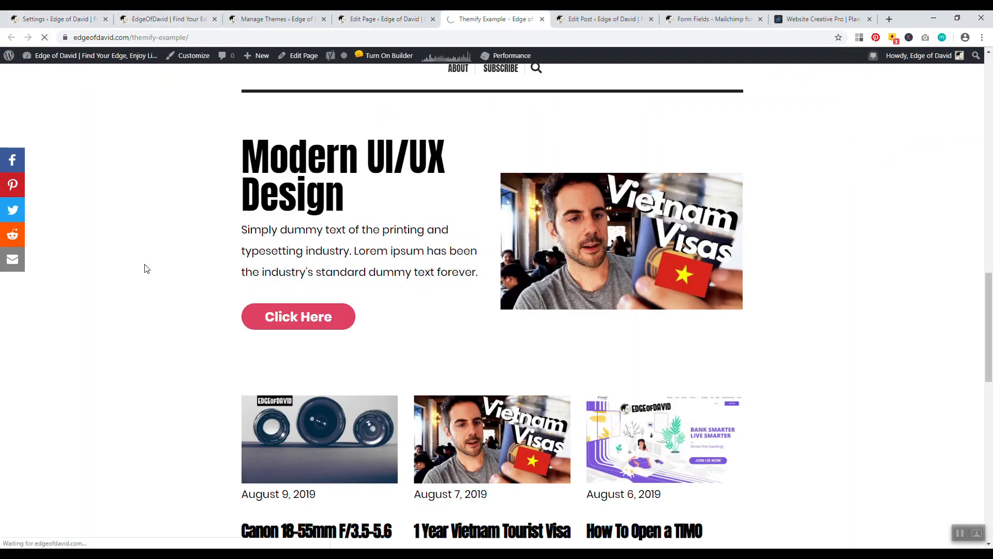
Review the reloaded Themify Example page, from the header image down to the banner and the three-post grid
scroll(145, 270, "up", 2)
scroll(145, 271, "down", 7)
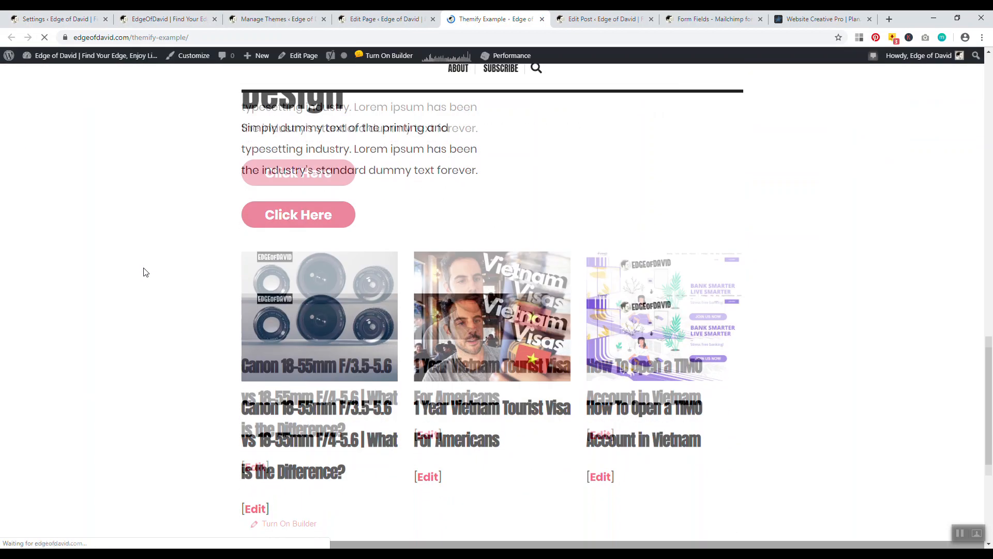
scroll(155, 273, "up", 2)
scroll(164, 276, "up", 20)
scroll(311, 263, "down", 6)
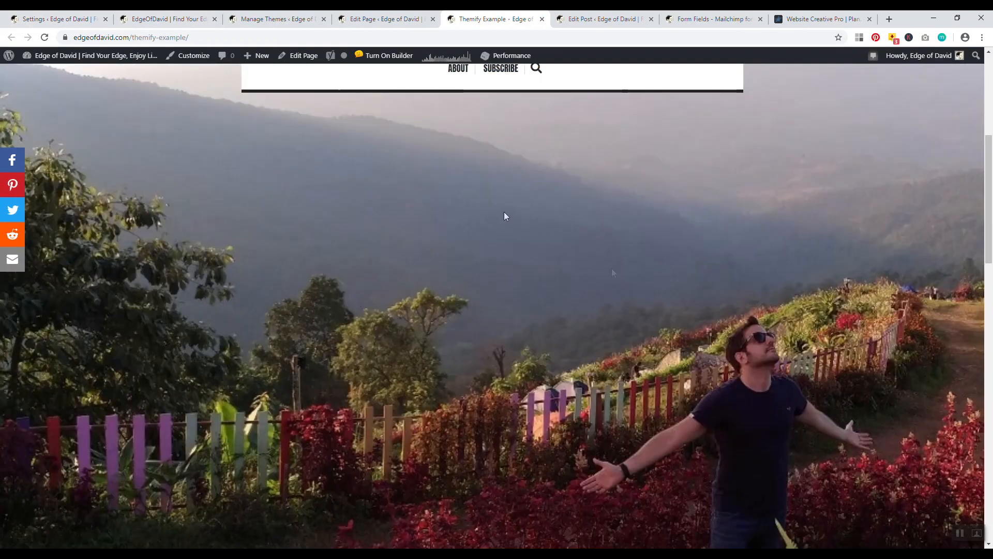
scroll(621, 301, "down", 10)
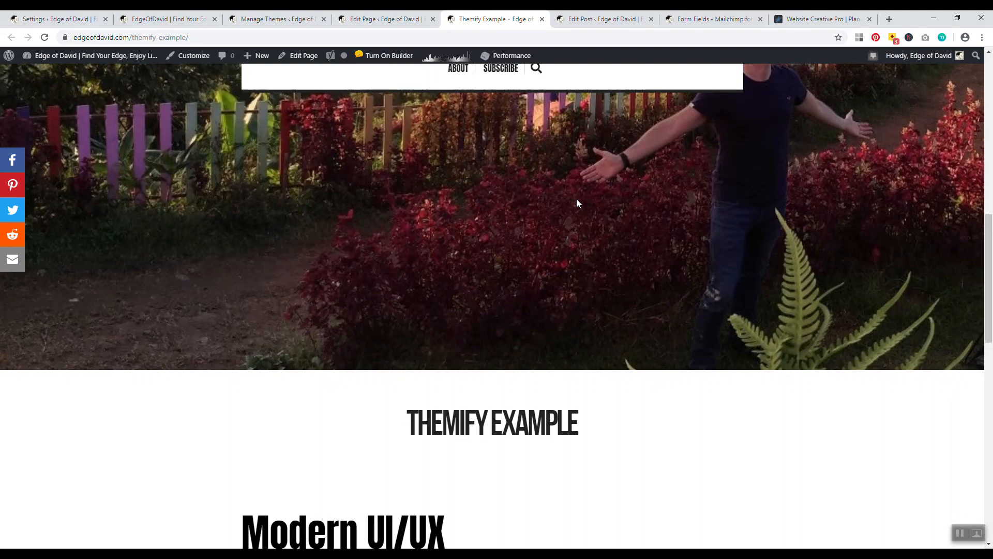
scroll(472, 317, "down", 5)
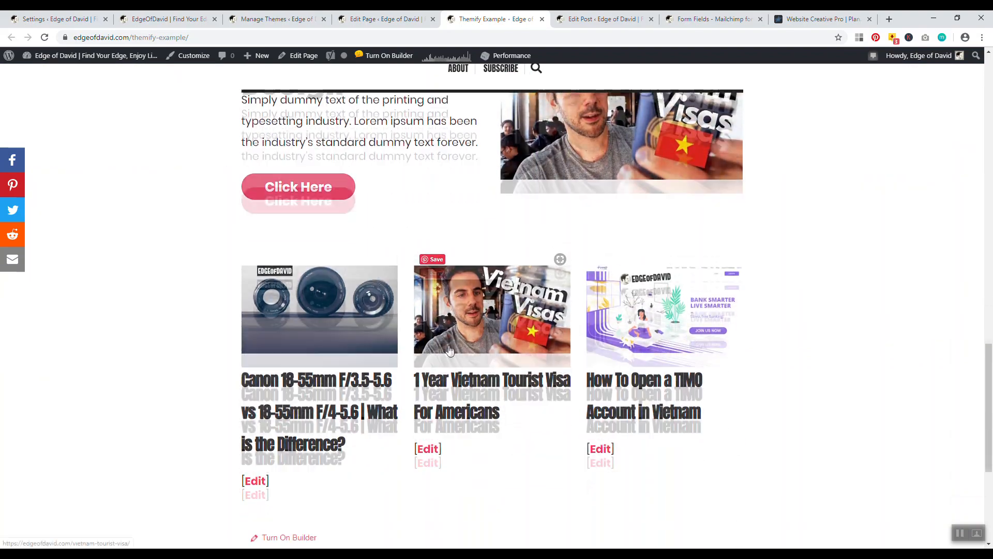
left_click_drag(990, 461, 991, 289)
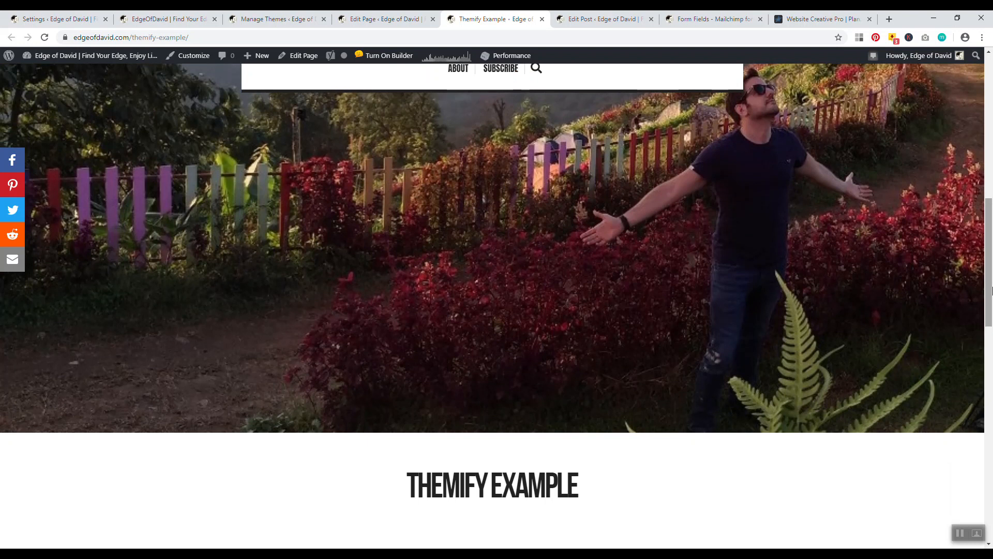
scroll(602, 85, "up", 10)
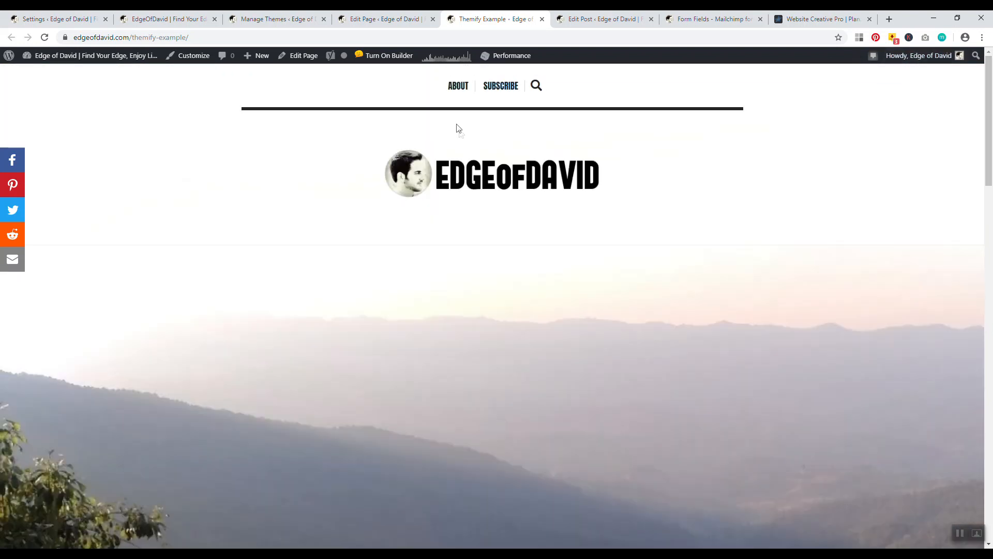
Open the site's homepage in a separate tab and examine the layout of its post listings
right_click(491, 178)
left_click(506, 185)
key("ctrl+Tab")
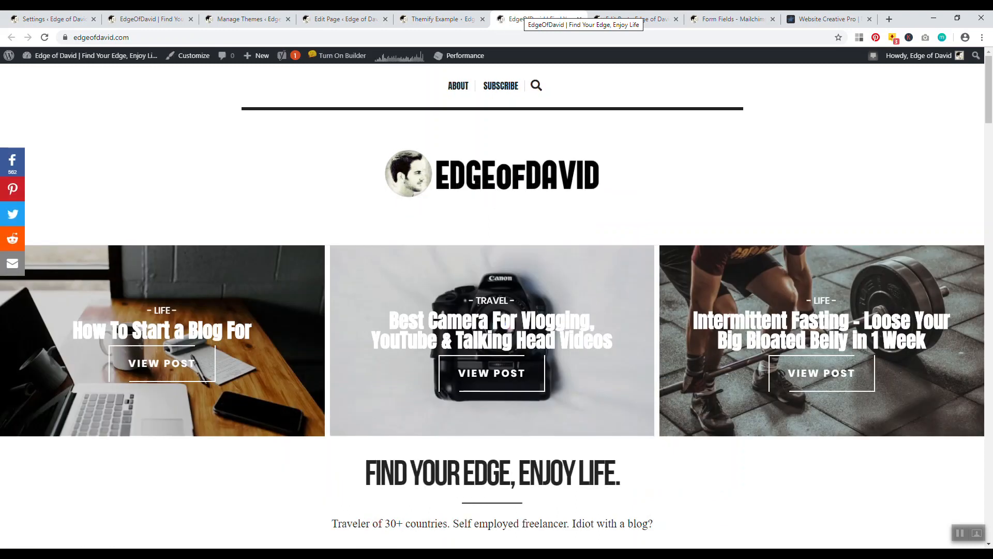
left_click_drag(988, 88, 988, 388)
left_click_drag(989, 297, 988, 363)
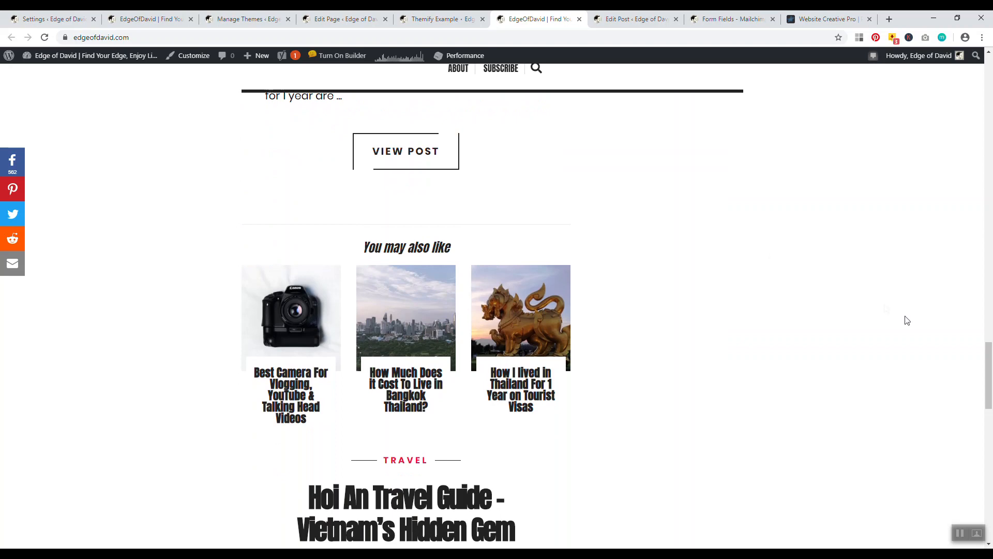
left_click_drag(989, 377, 991, 450)
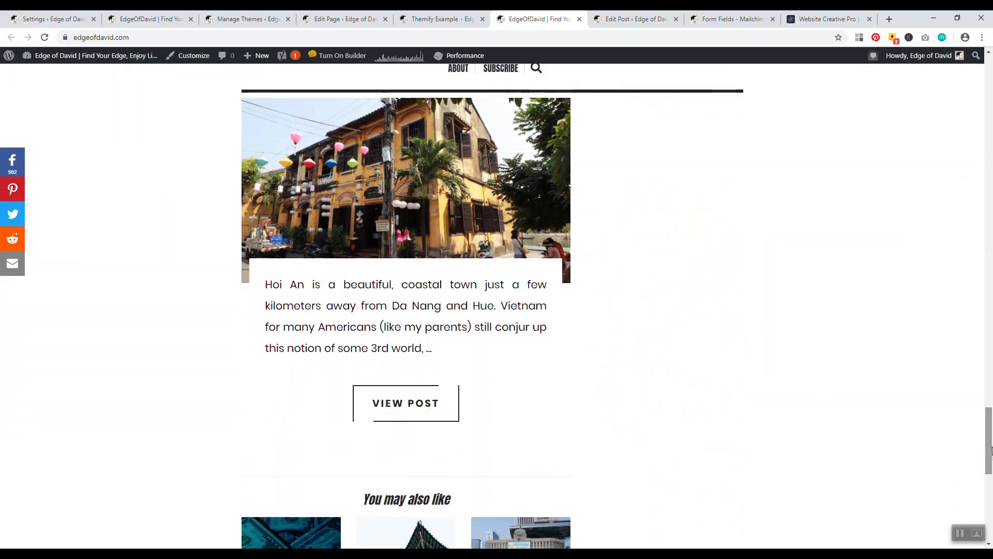
Compare the Themify Example page's banner and post grid with the Website Creative Pro page and the site's homepage
left_click(470, 20)
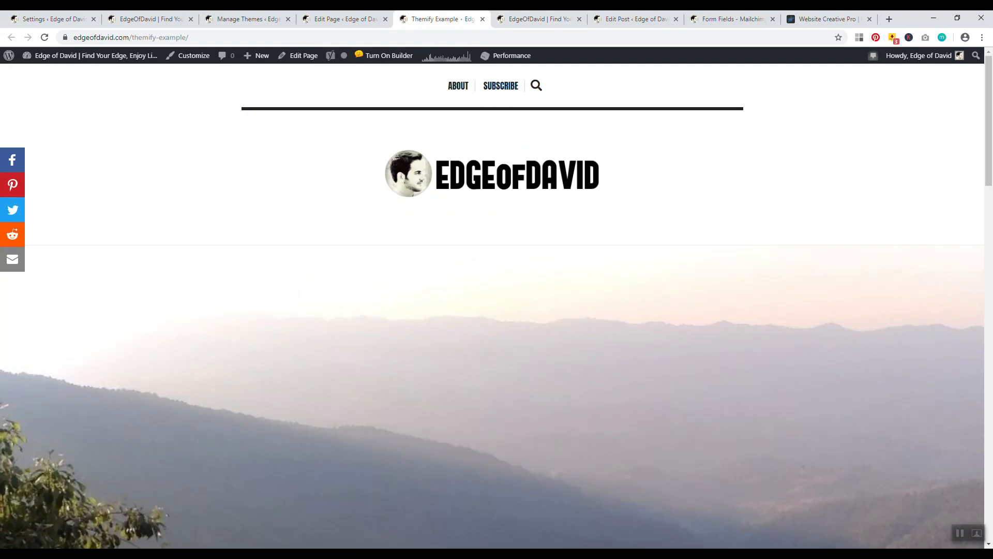
left_click_drag(991, 131, 991, 356)
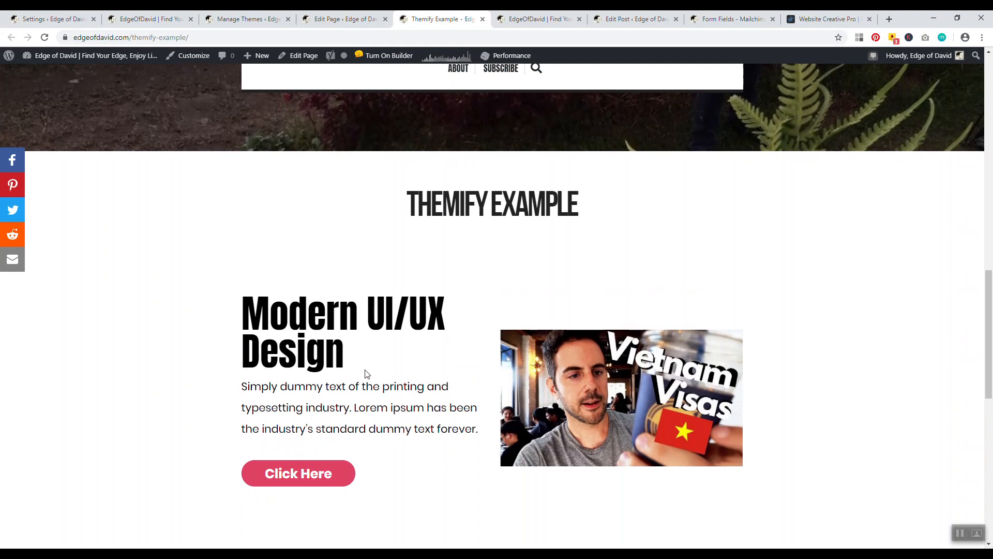
left_click_drag(991, 320, 991, 372)
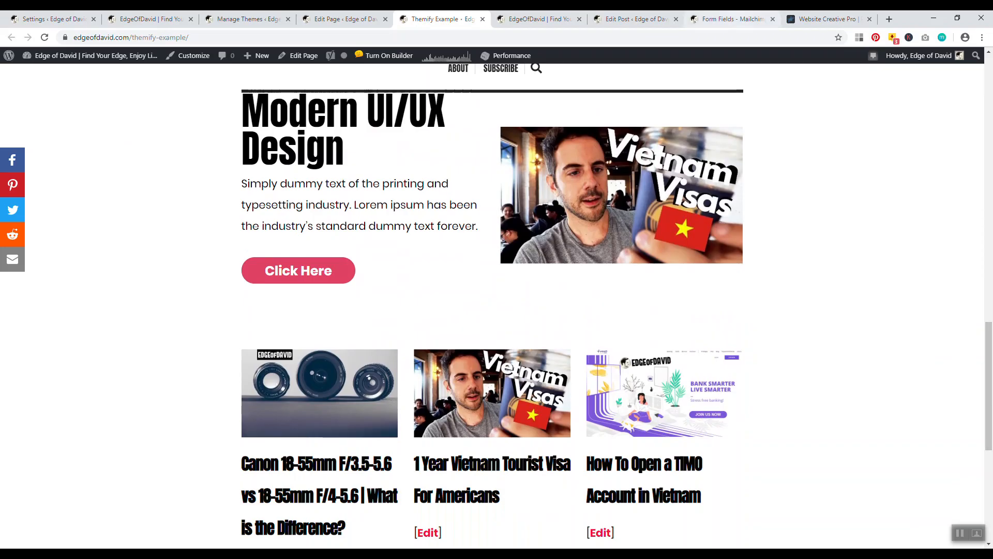
left_click(827, 18)
mouse_move(992, 104)
left_mouse_down()
mouse_move(992, 432)
mouse_move(991, 88)
left_mouse_up()
left_click(540, 19)
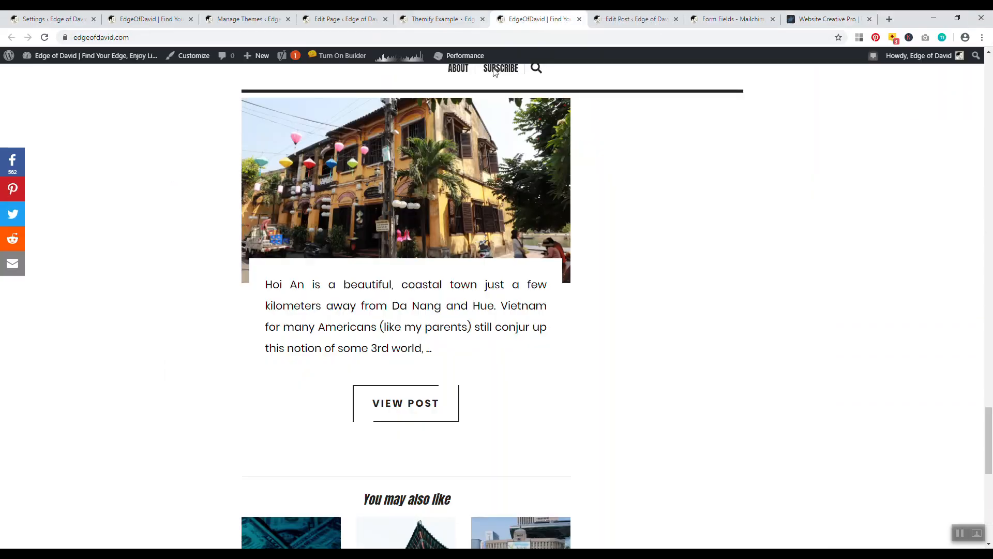
left_click(443, 19)
left_click_drag(991, 409, 991, 318)
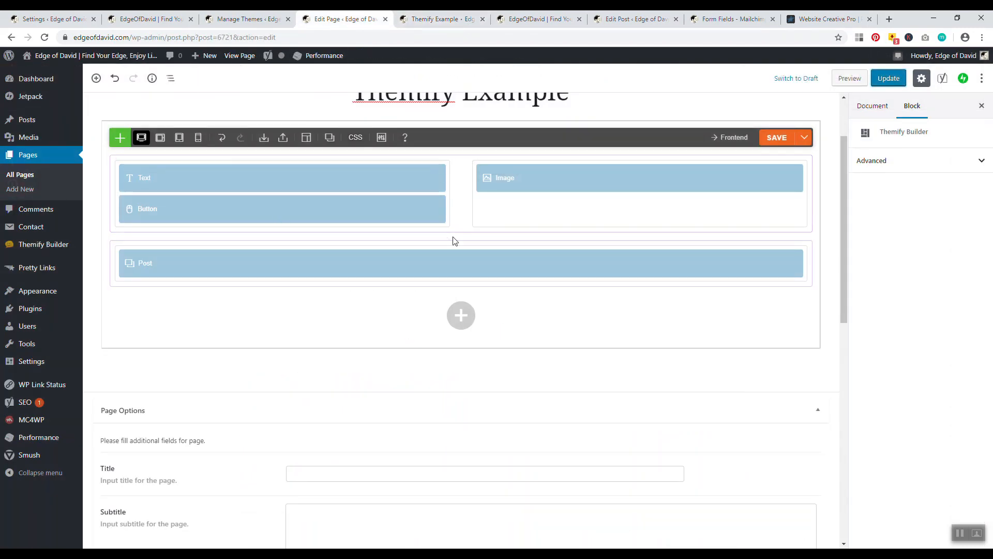
Back in the page editor, add a one-column row below the Post module and open the prebuilt blocks library for it
mouse_move(484, 263)
left_click(458, 322)
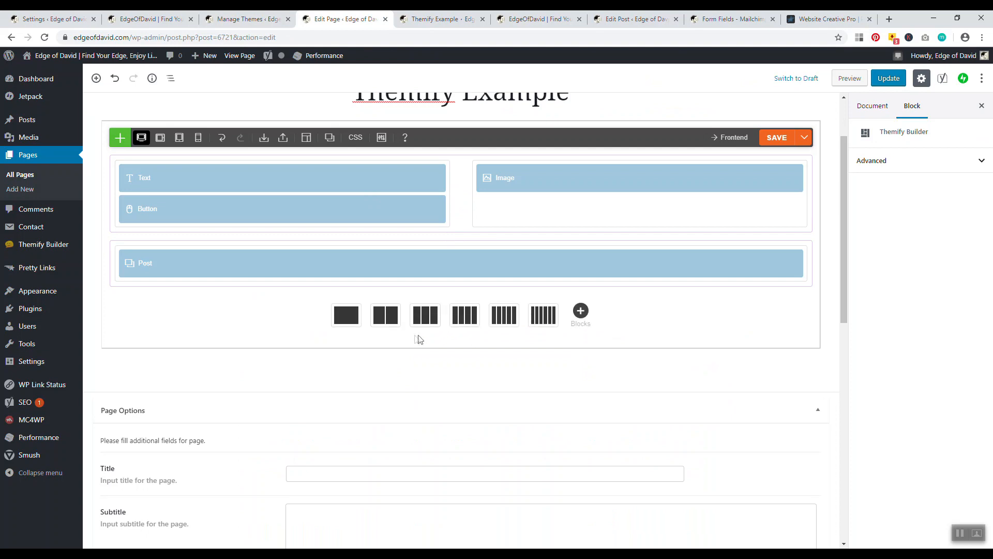
left_click(356, 315)
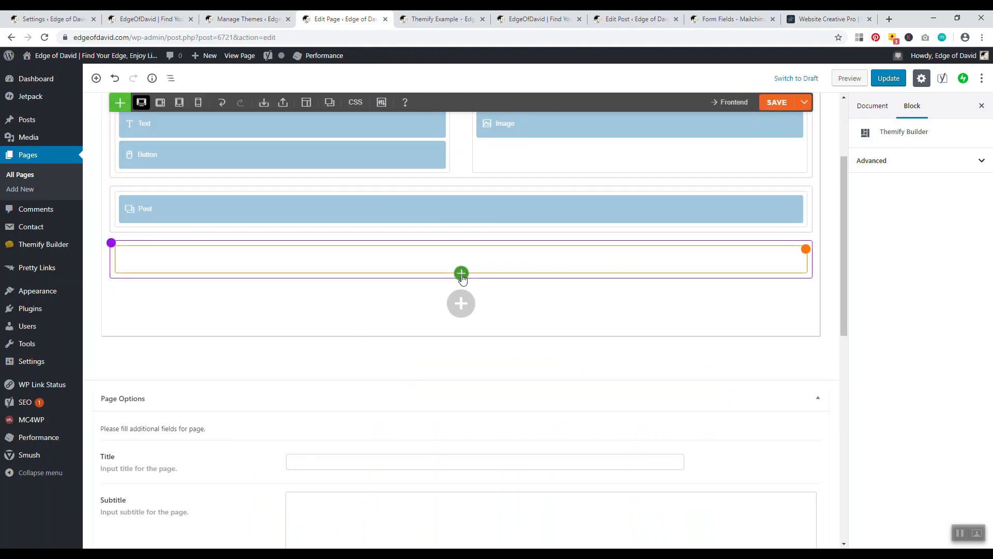
left_click(462, 275)
left_click(376, 302)
Filter the prebuilt blocks by Call To Action and add the "Call to Action - Full Height 4 Columns" block
scroll(464, 375, "down", 3)
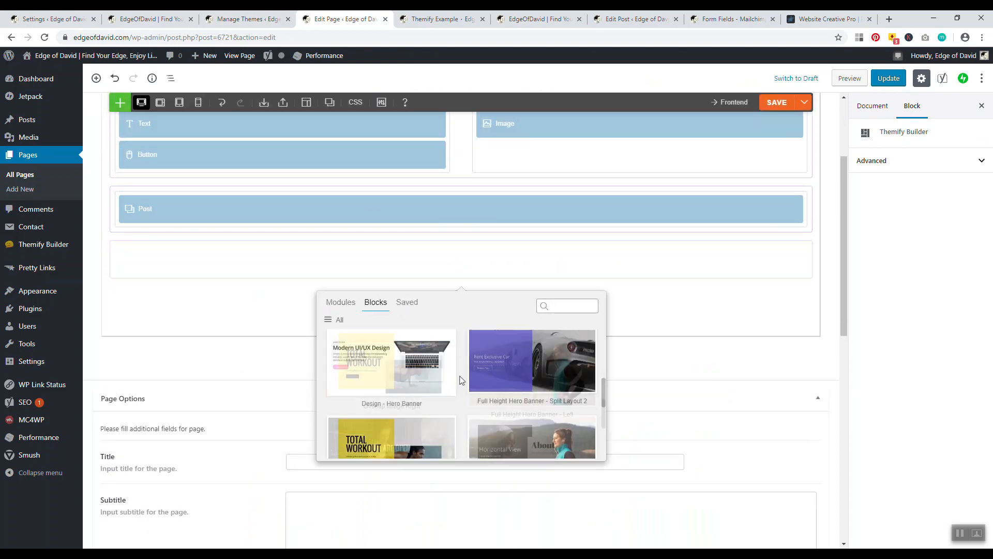
scroll(464, 375, "down", 3)
scroll(468, 383, "up", 5)
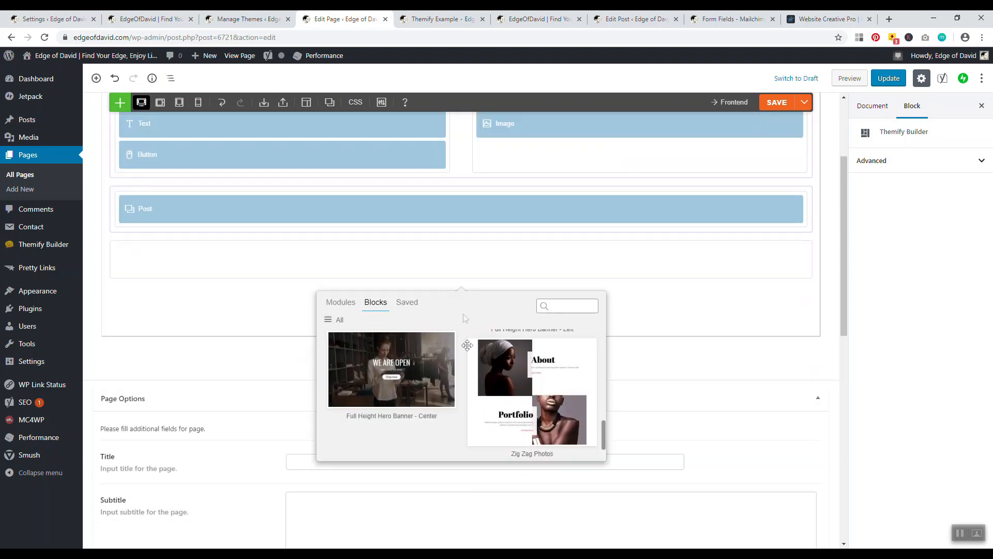
scroll(471, 385, "down", 5)
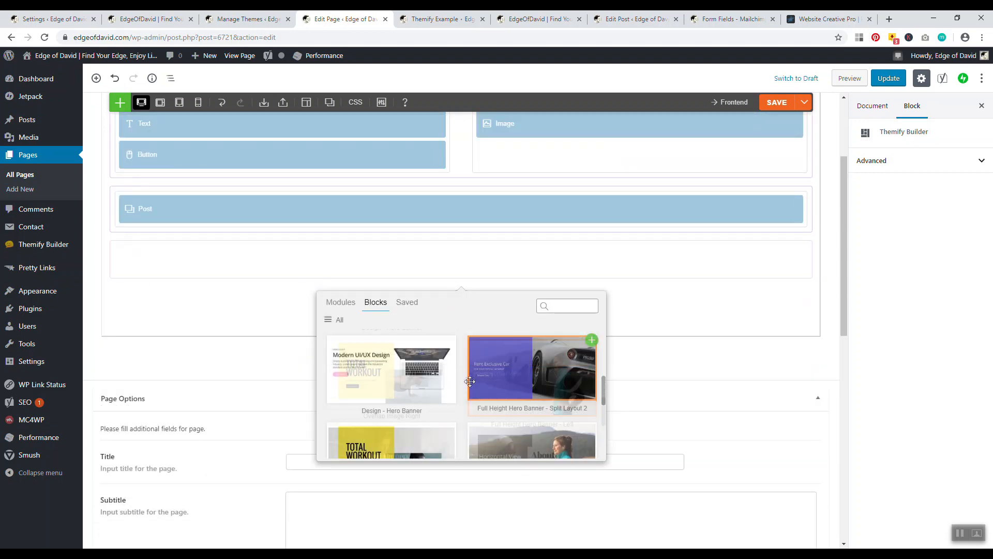
scroll(457, 414, "up", 1)
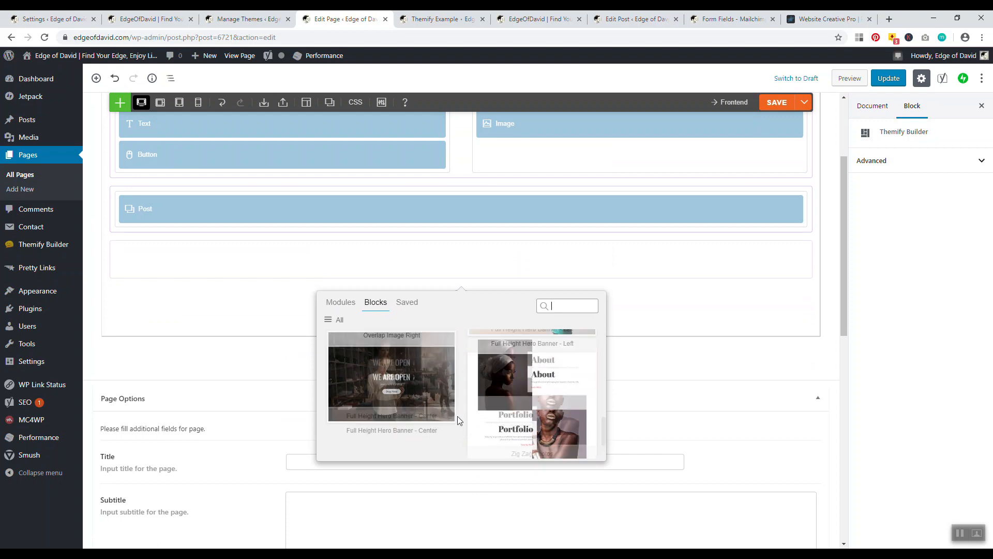
scroll(545, 334, "up", 3)
scroll(404, 341, "down", 3)
left_click(337, 319)
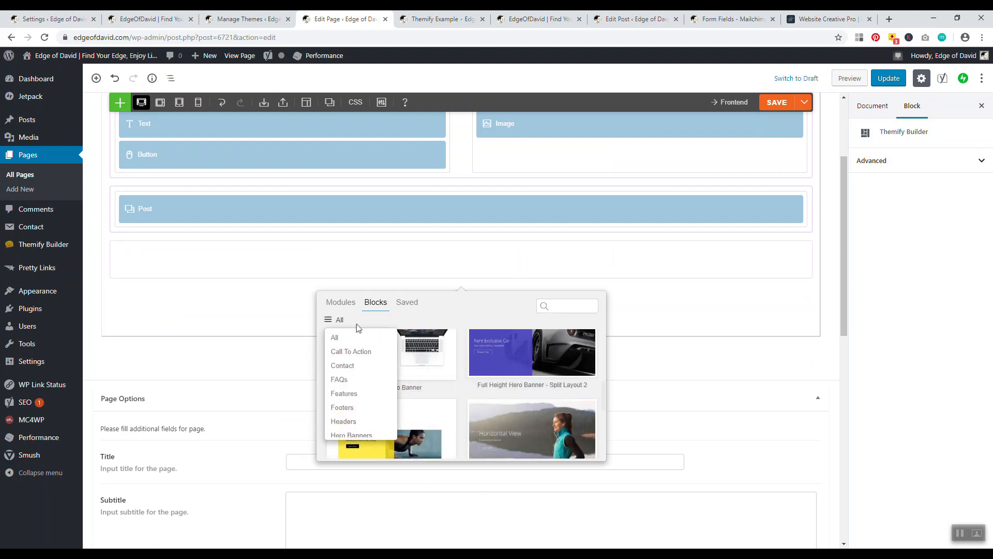
left_click(350, 351)
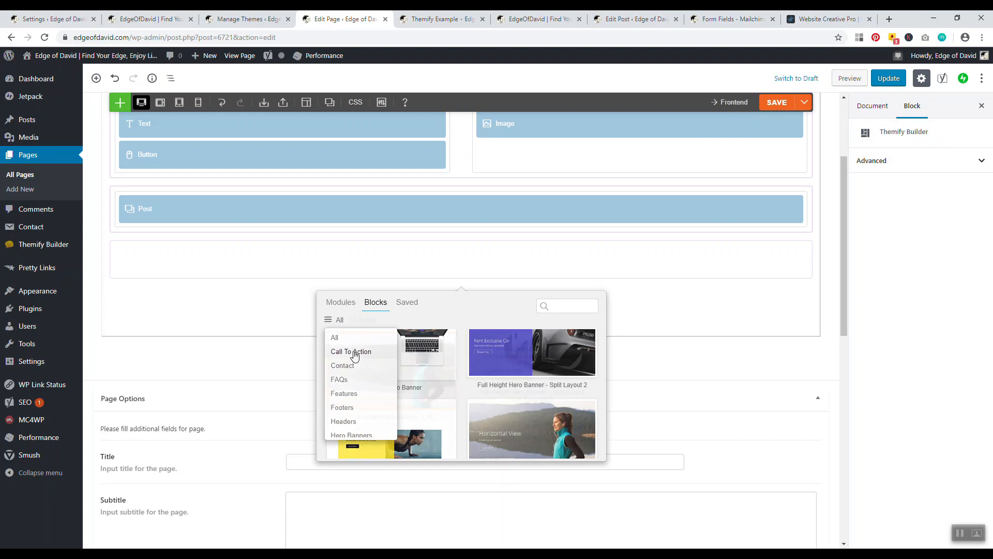
scroll(448, 374, "down", 5)
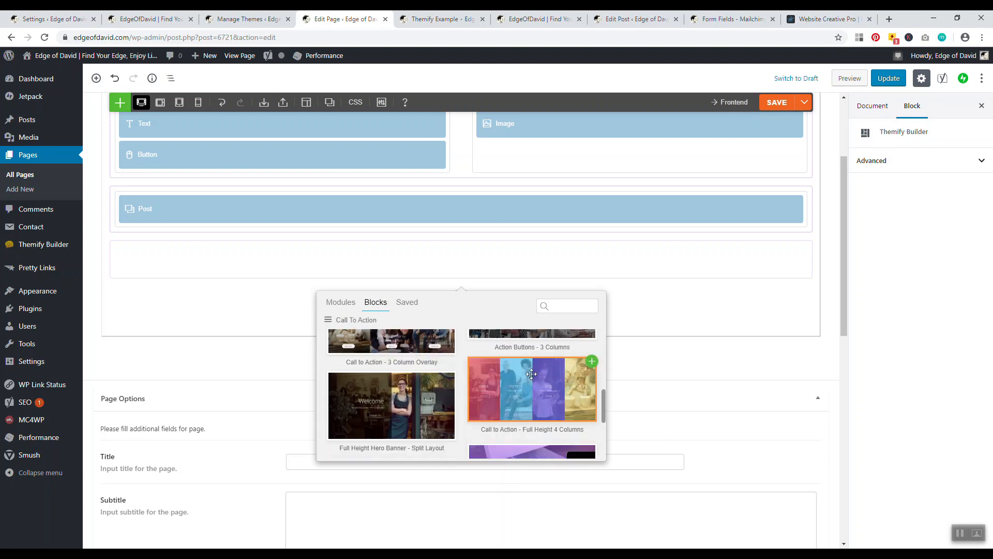
left_click(592, 361)
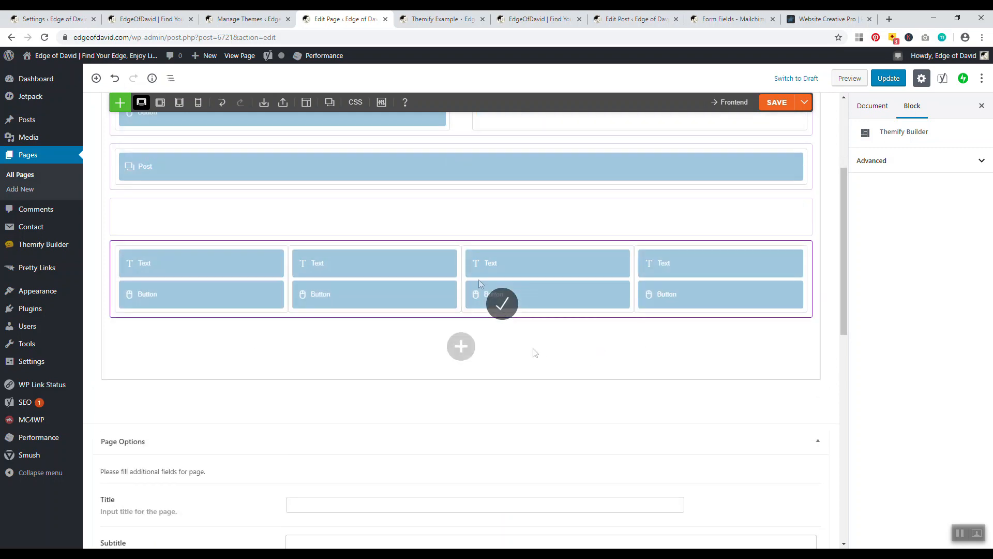
Delete the empty row above the call-to-action block, save the builder layout and update the page
mouse_move(117, 204)
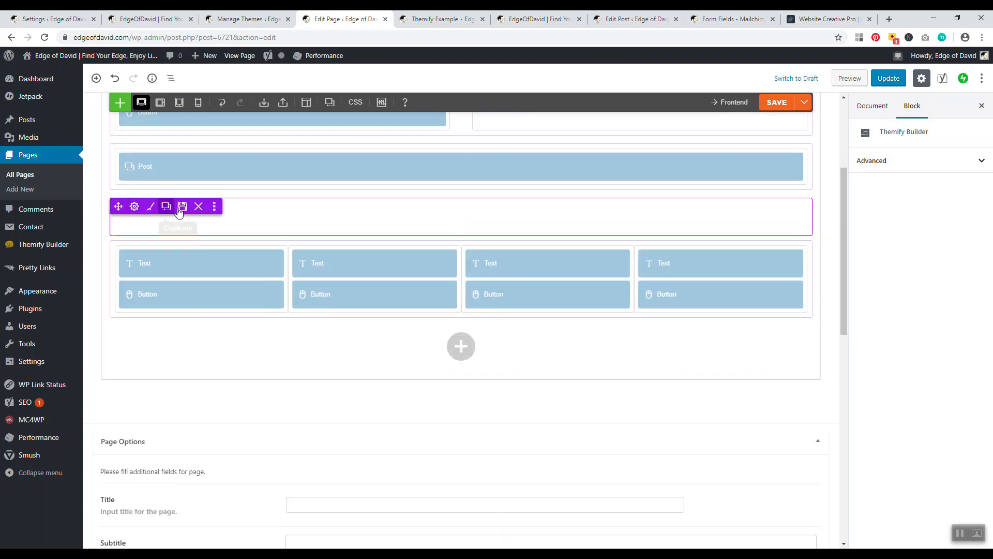
left_click(198, 206)
left_click(547, 97)
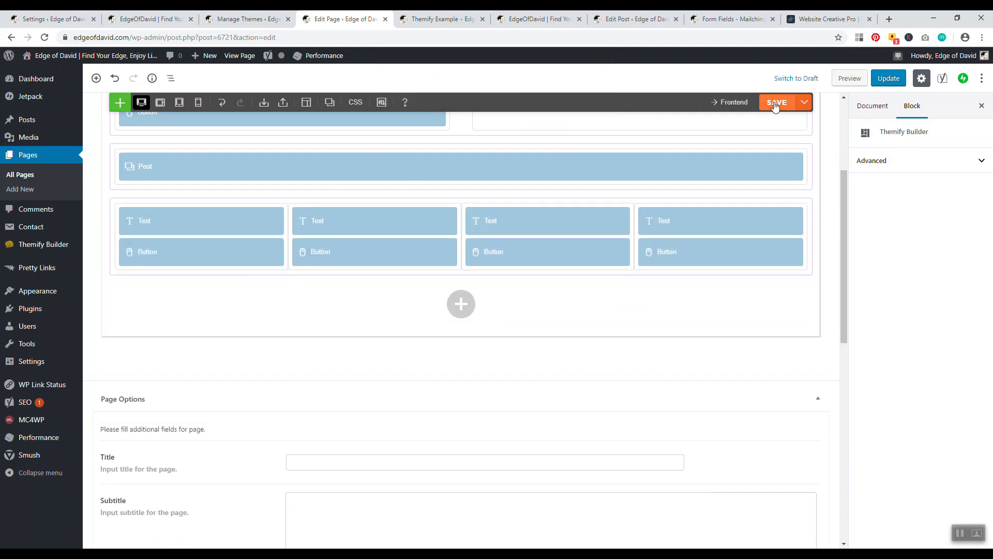
left_click(775, 103)
left_click(896, 82)
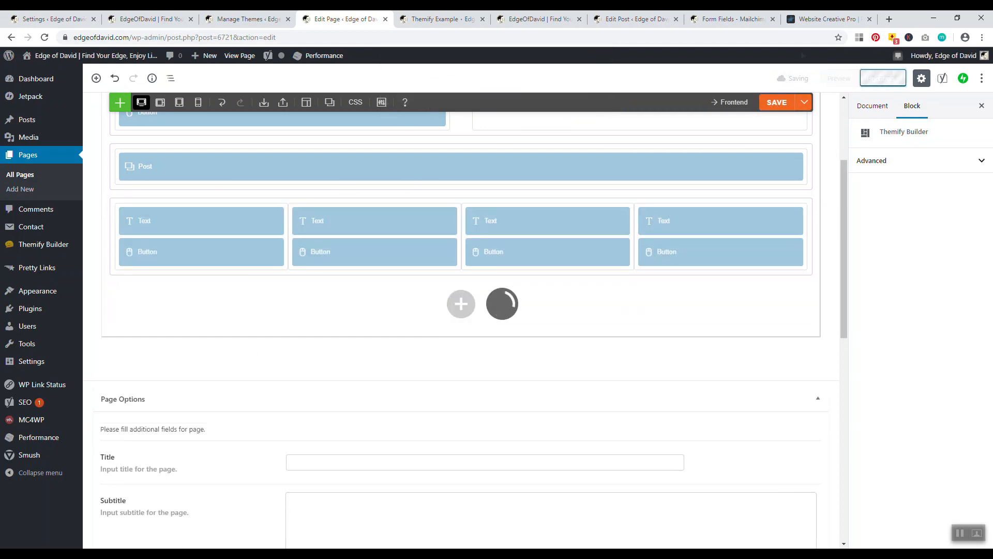
Reload the live page and review the four-column call-to-action section below the post grid
key("ctrl+Tab")
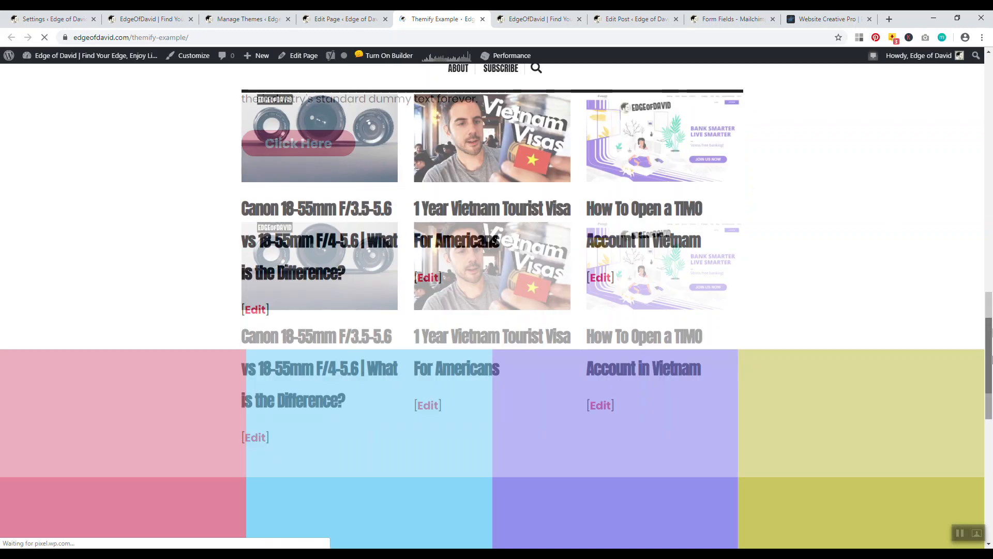
left_click_drag(992, 358, 975, 394)
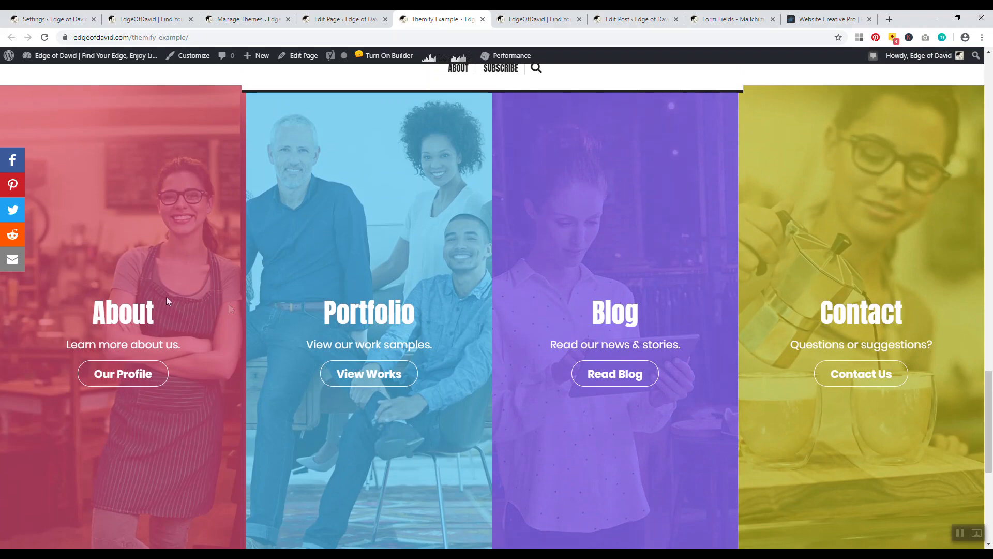
left_click_drag(990, 396, 992, 367)
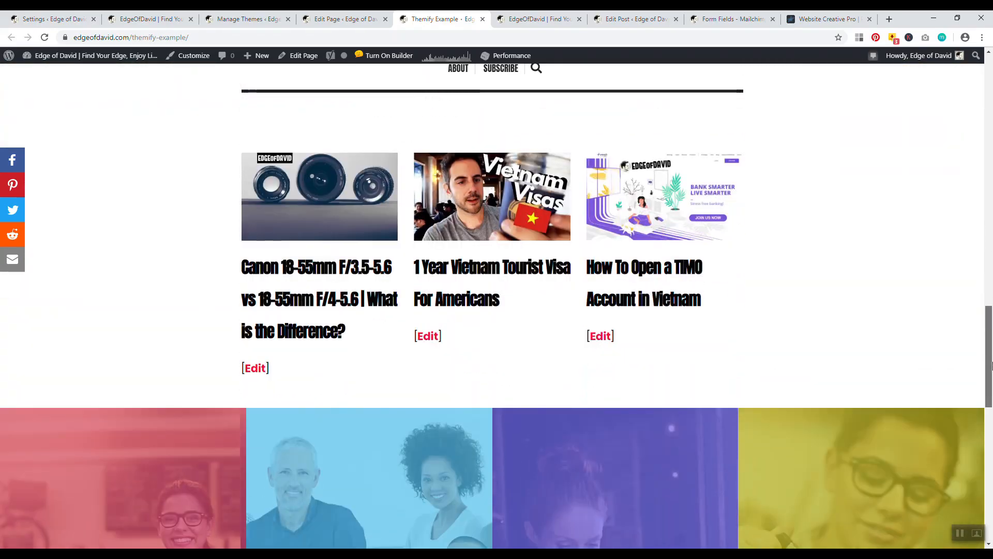
left_click_drag(991, 366, 991, 143)
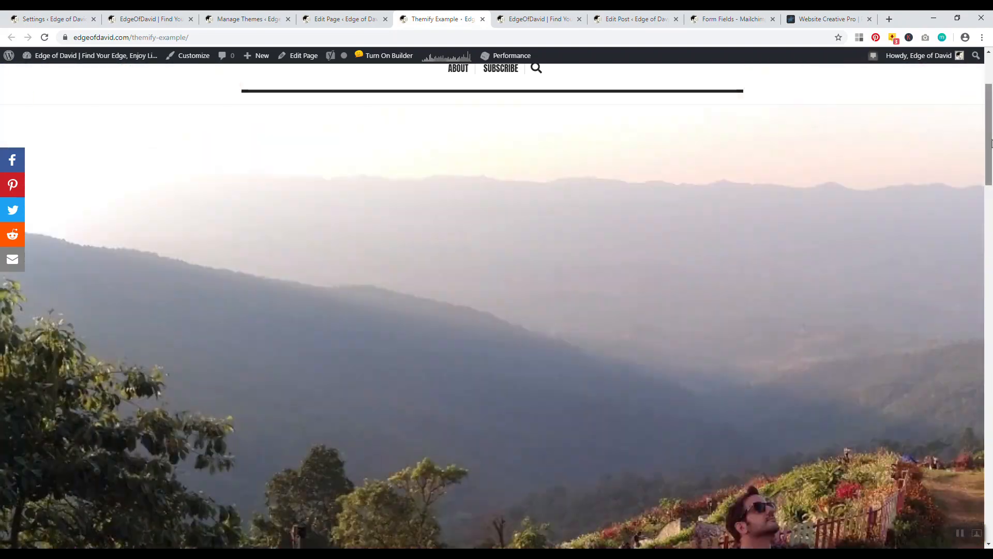
Close the live Themify Example page and switch to the editor of the Canon 18-55mm lens comparison post
left_click(341, 19)
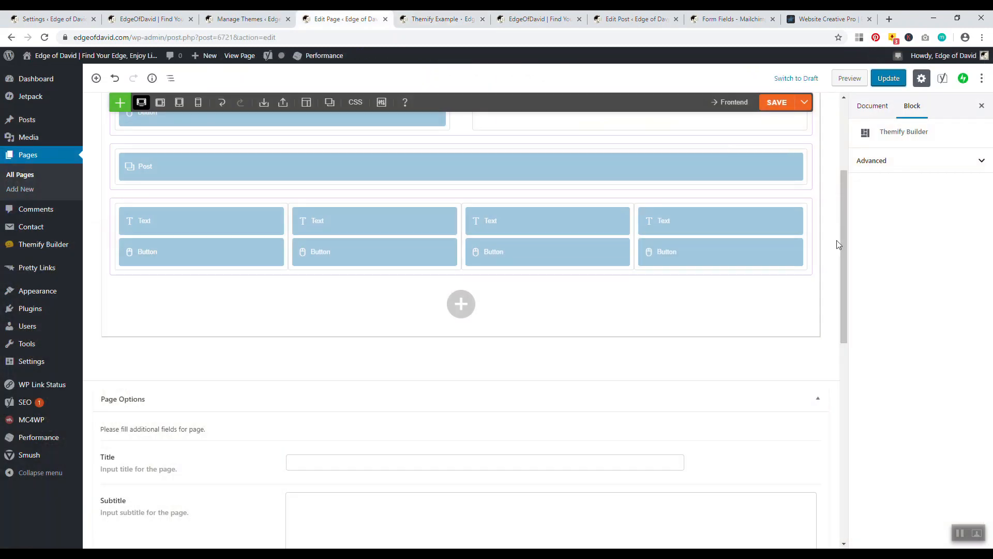
scroll(839, 244, "up", 3)
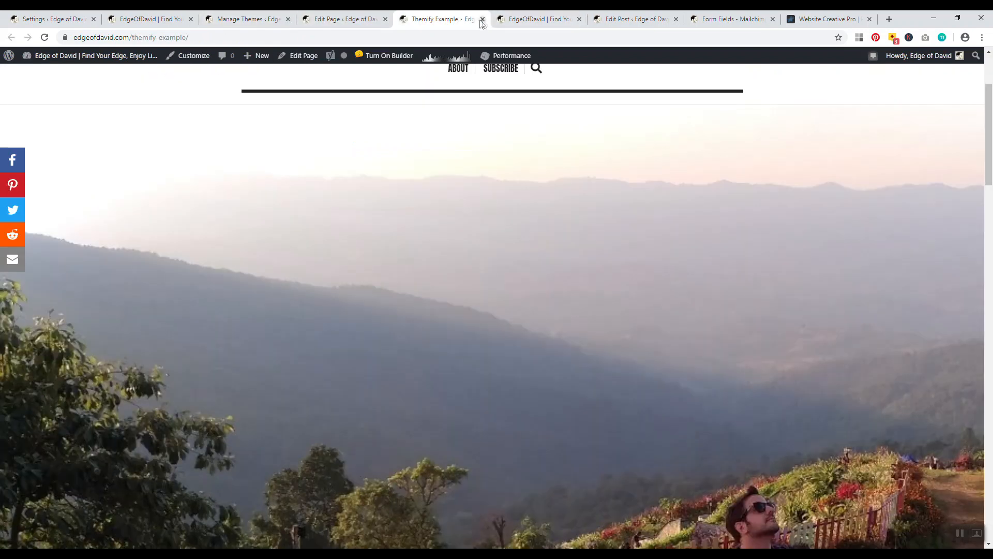
left_click(482, 20)
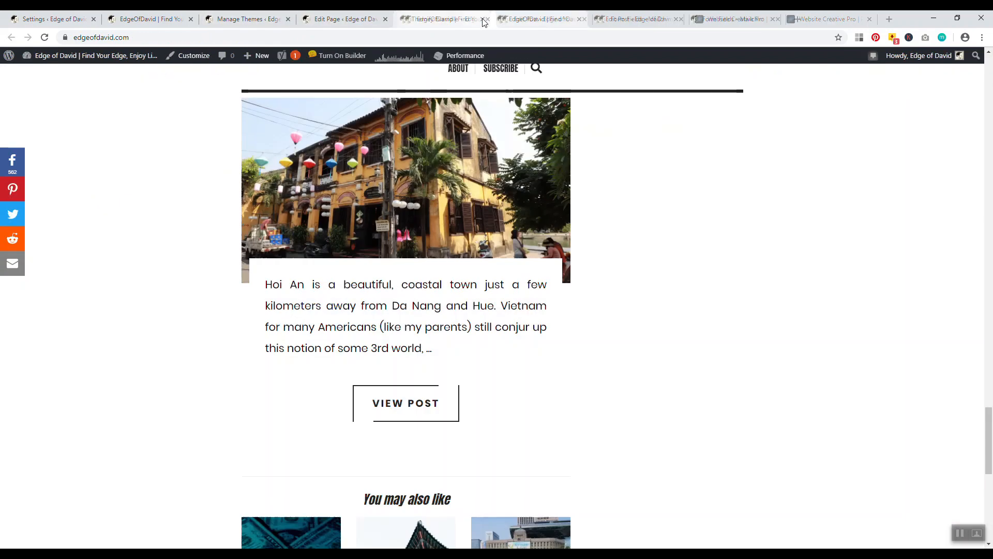
left_click(533, 17)
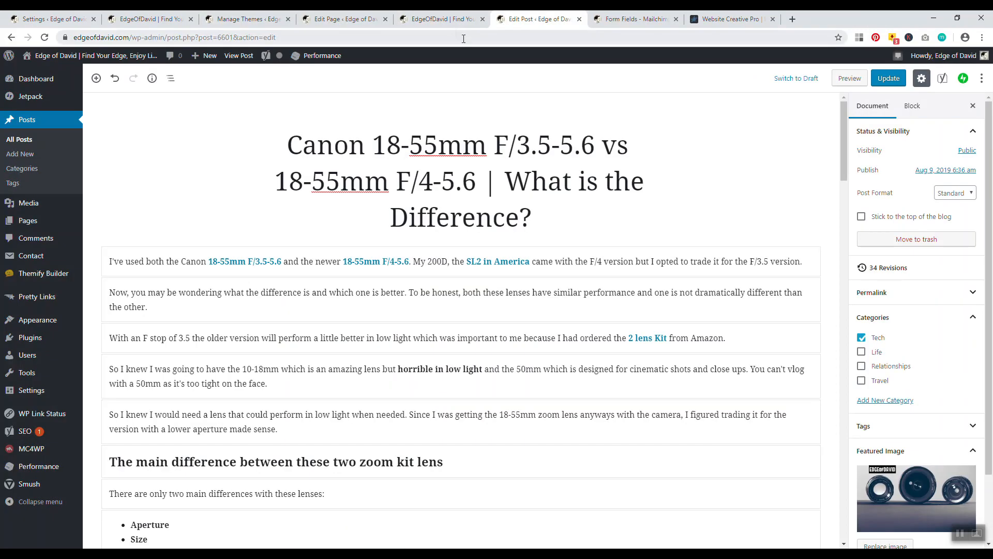
Open the lens comparison post's live page from its permalink and review it down to the newsletter sign-up section
left_click(500, 155)
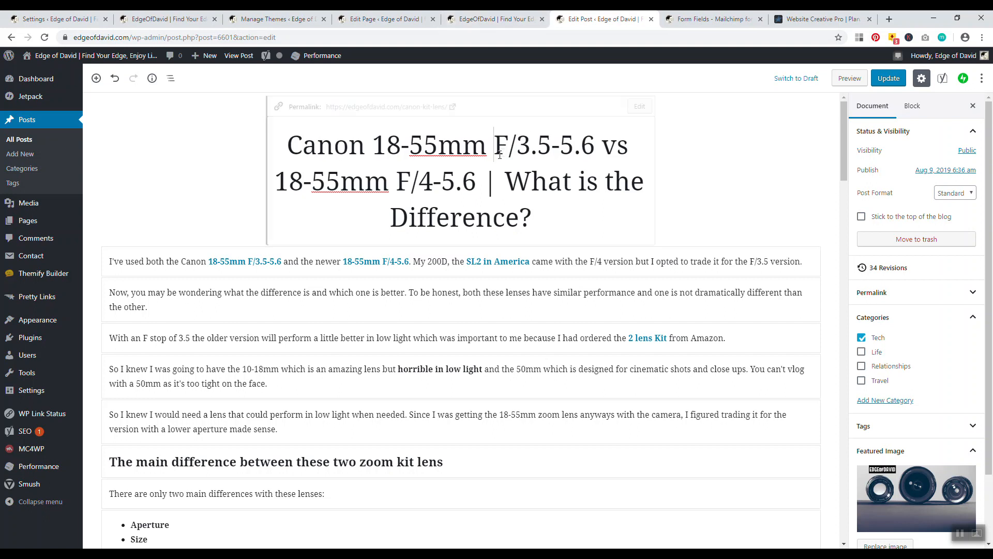
left_click(377, 108)
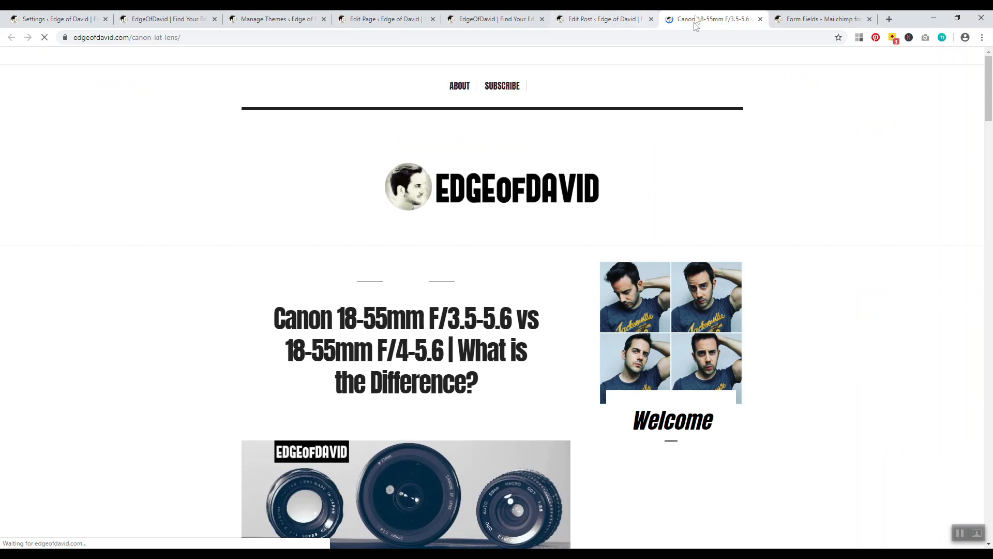
scroll(294, 254, "down", 5)
scroll(294, 257, "down", 7)
left_click_drag(989, 198, 913, 94)
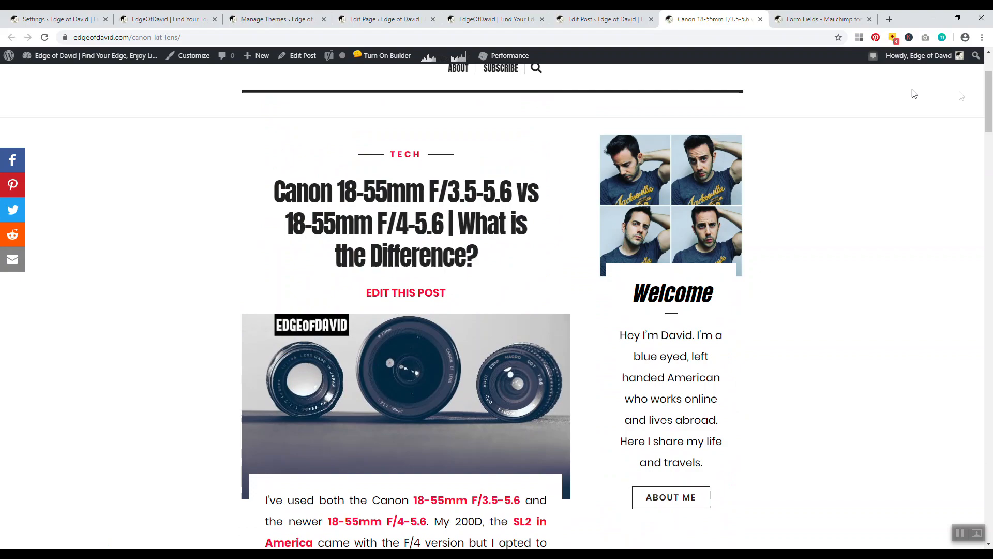
left_click(604, 19)
left_click(714, 19)
left_click_drag(991, 93, 964, 429)
scroll(456, 408, "down", 3)
scroll(598, 243, "up", 5)
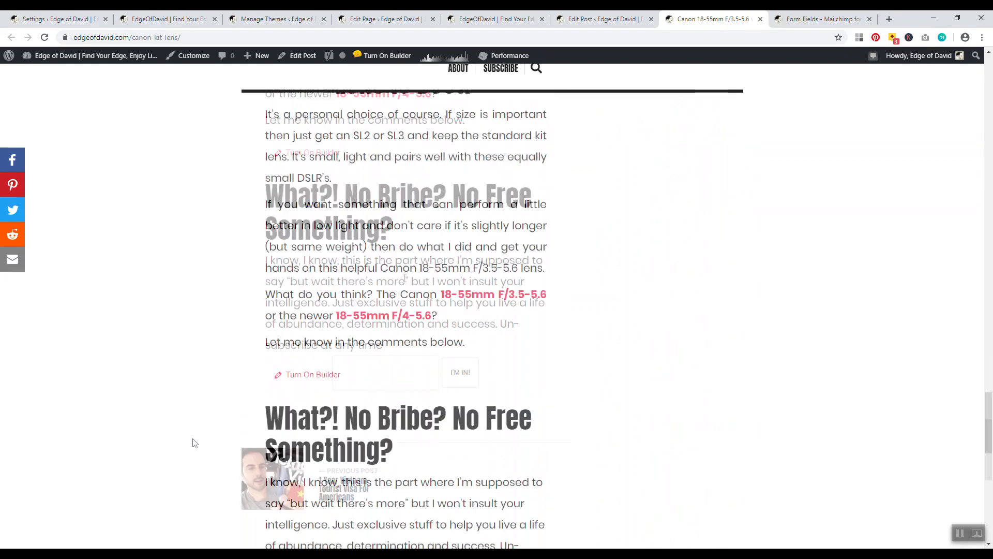
Return to the post editor and add a one-column row to the Themify Builder area below the closing paragraph
left_click(603, 18)
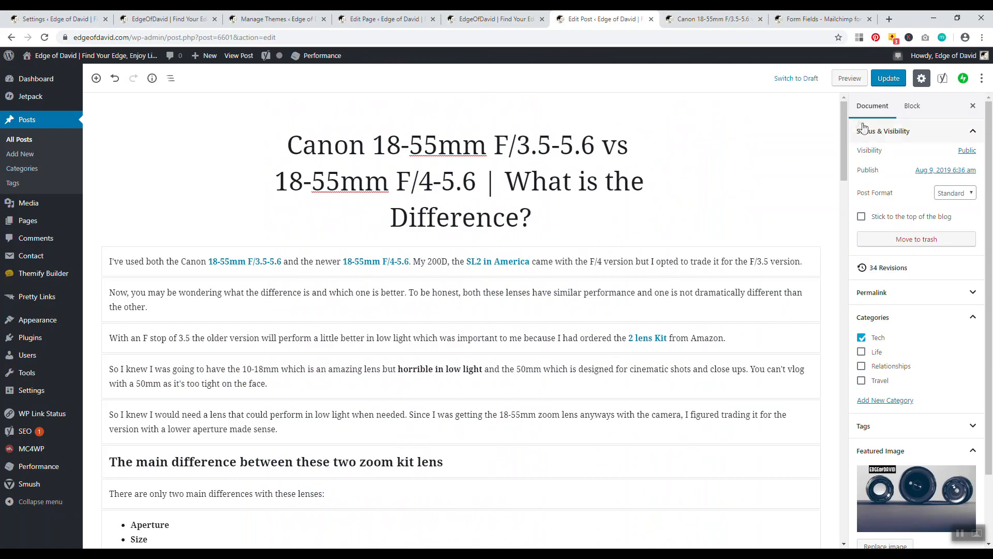
scroll(848, 176, "down", 5)
left_click_drag(857, 172, 831, 410)
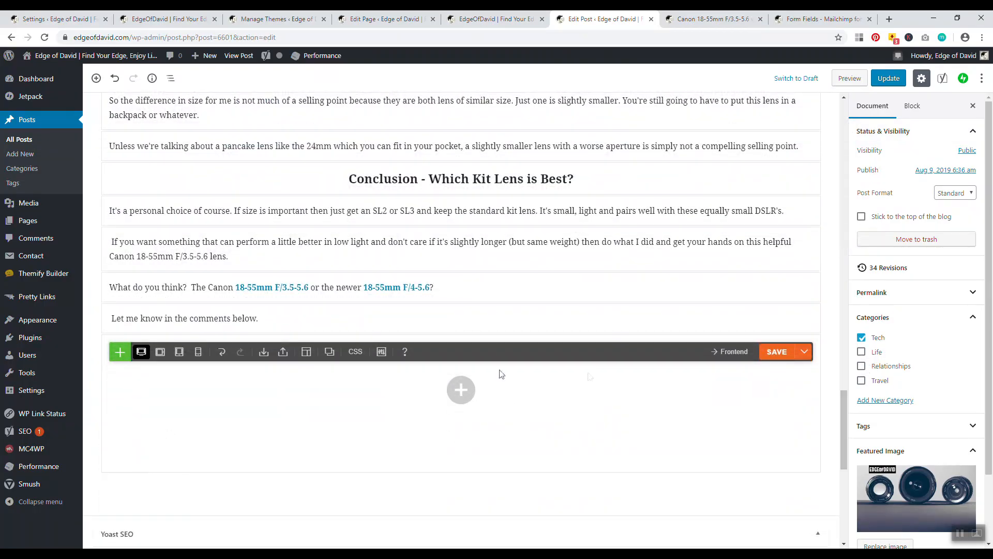
left_click(455, 389)
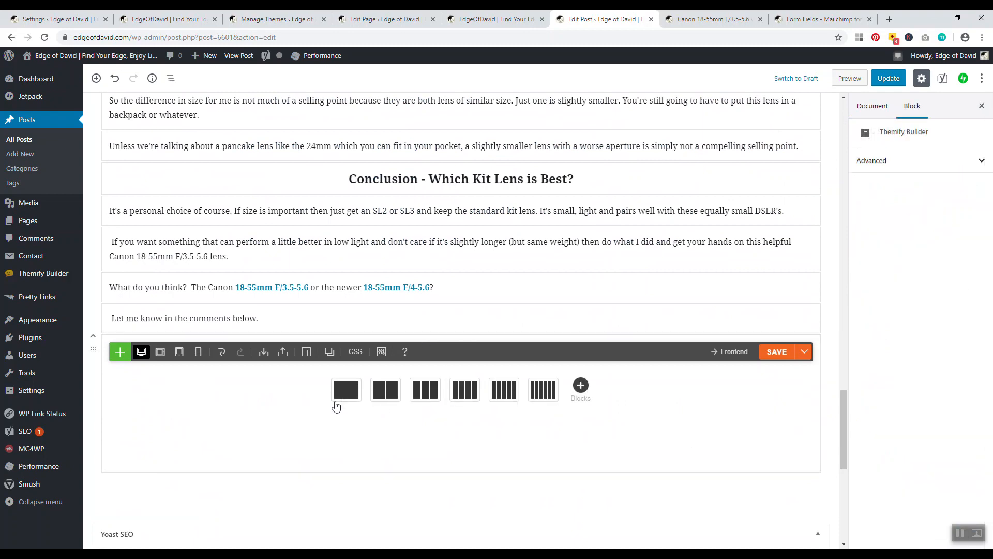
left_click(345, 389)
scroll(824, 182, "down", 4)
left_click_drag(842, 175, 805, 441)
Add the prebuilt "Call to Action 7" block from the new row and update the post
mouse_move(409, 296)
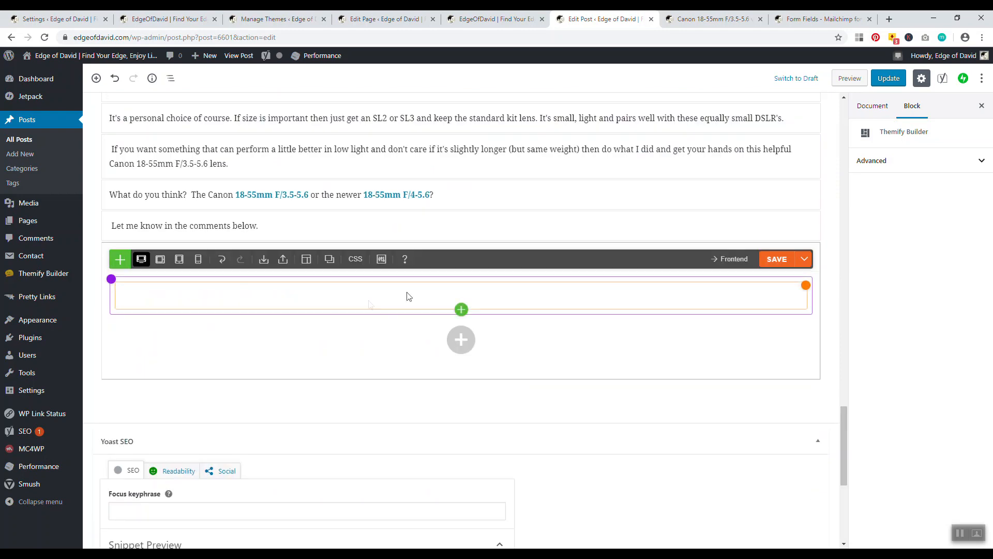
left_click(461, 310)
left_click(374, 341)
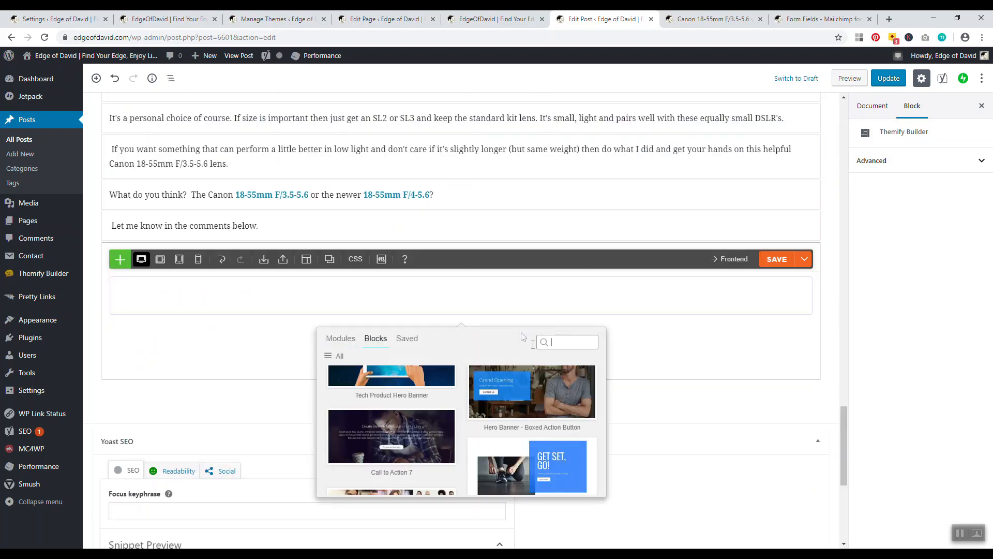
mouse_move(439, 414)
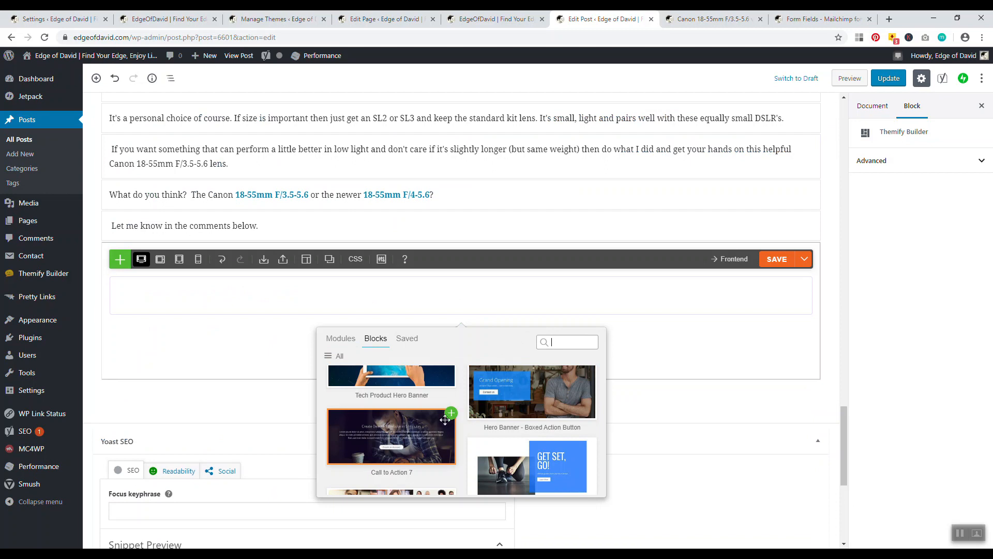
left_click(450, 413)
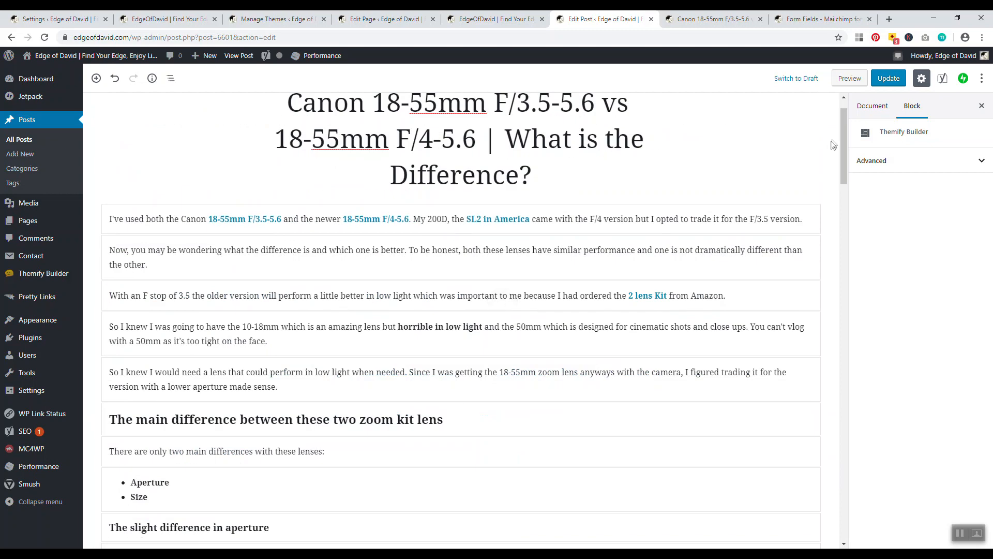
left_click(888, 78)
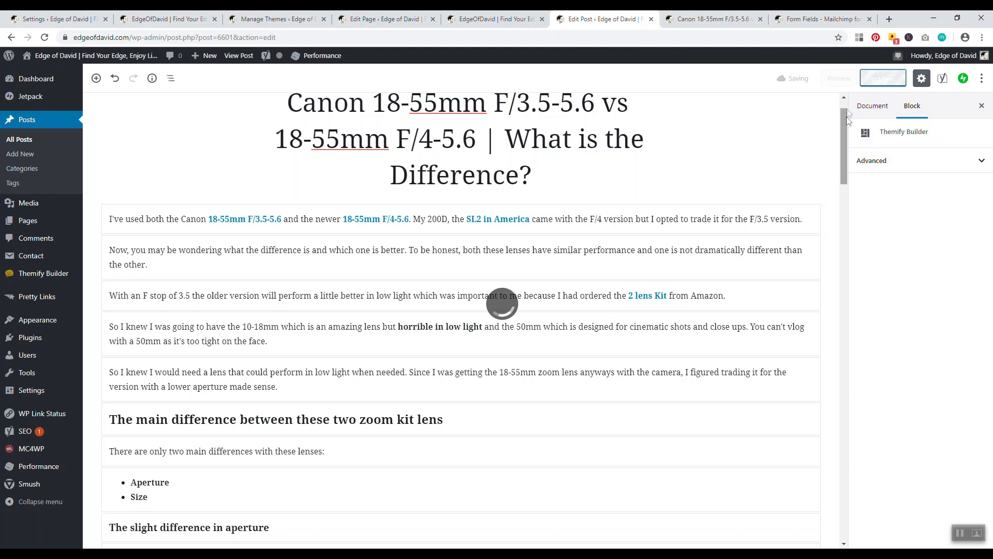
Delete the empty row above the call-to-action block and save the builder layout
left_click_drag(840, 121, 816, 450)
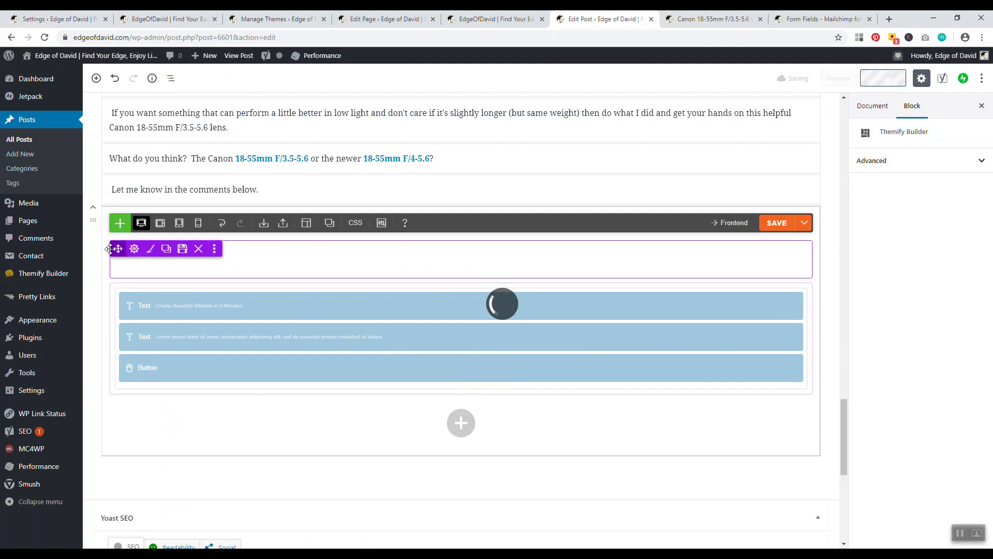
left_click(199, 249)
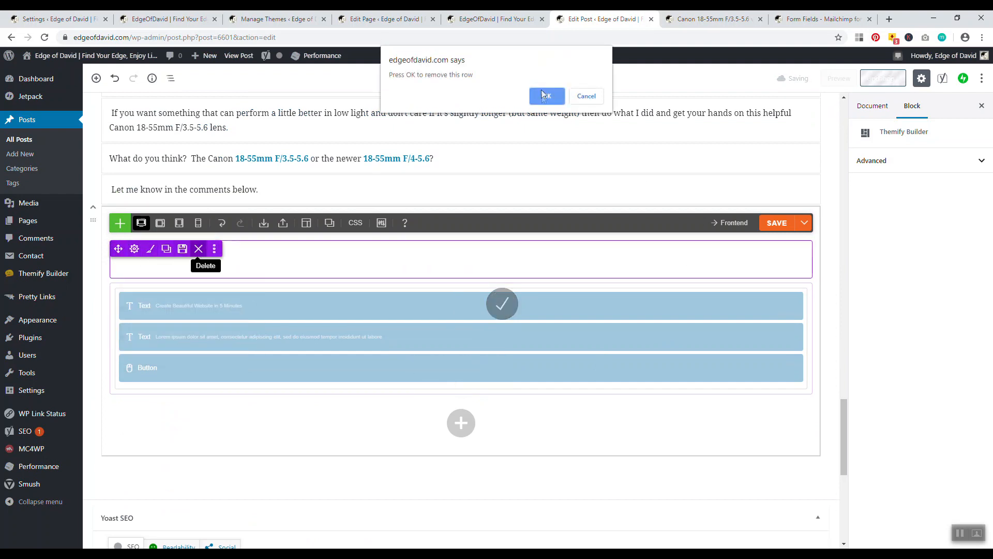
left_click(544, 96)
left_click_drag(846, 340, 845, 461)
scroll(722, 325, "up", 2)
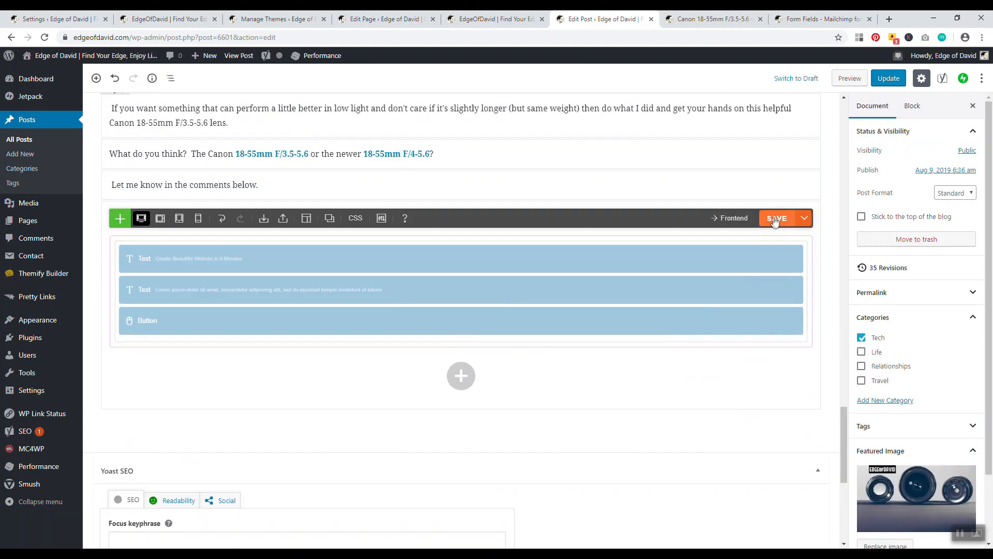
left_click(776, 215)
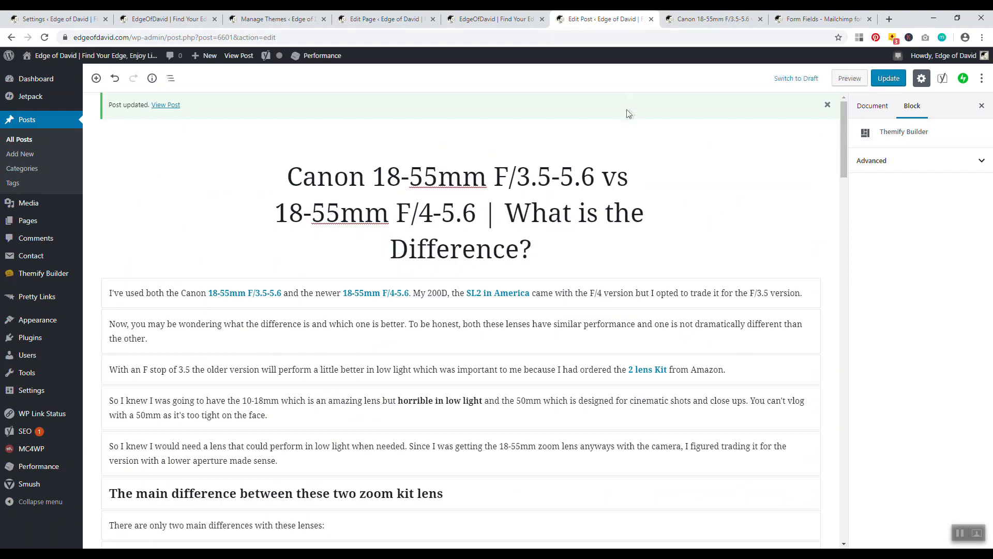
Open the updated live post from its permalink and review the call-to-action section below the article text
left_click(433, 176)
left_click(433, 139)
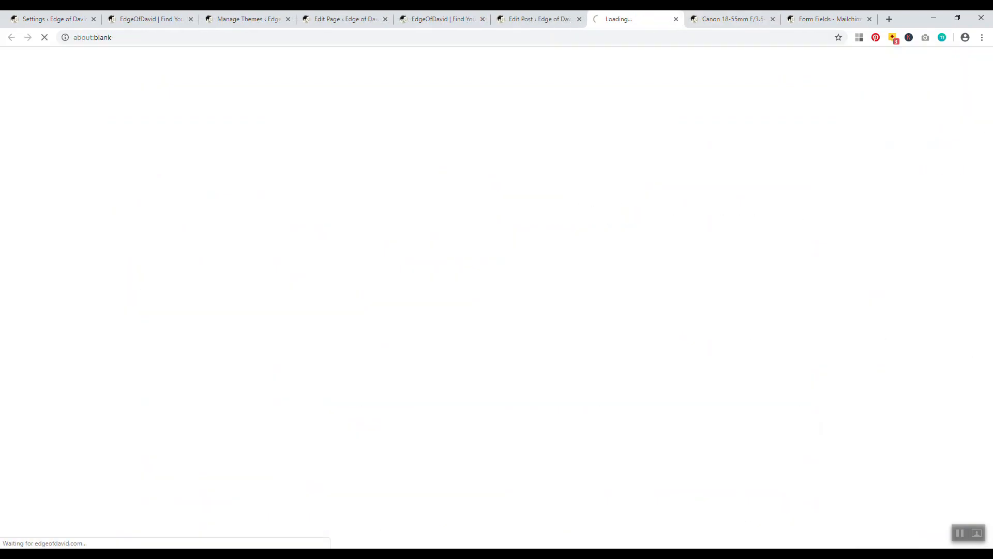
left_click_drag(991, 95, 991, 409)
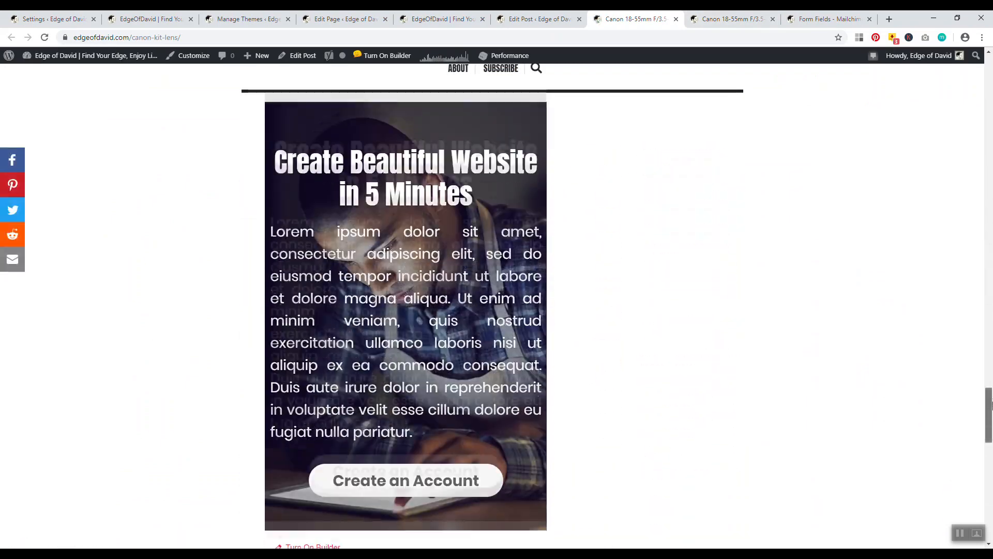
left_click_drag(454, 422, 276, 227)
scroll(443, 195, "up", 1)
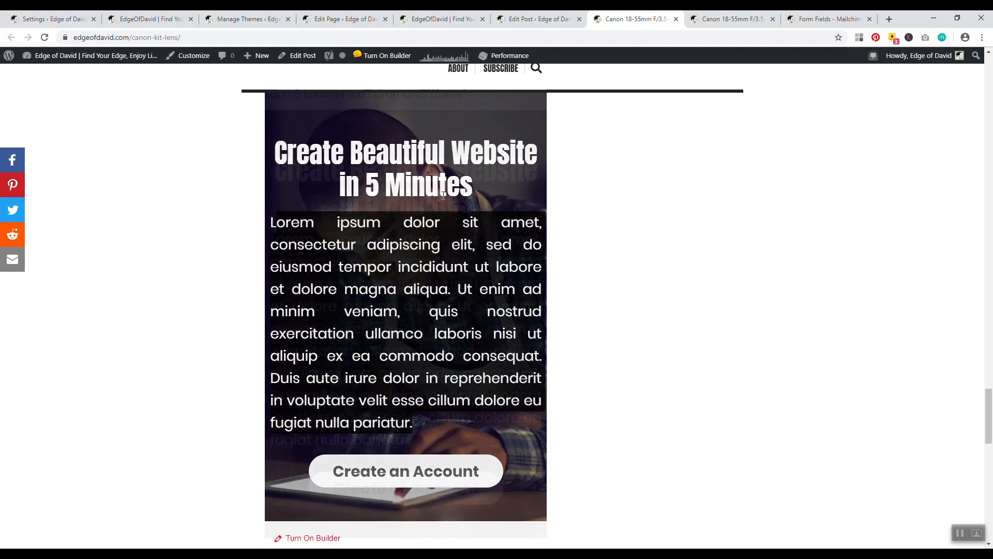
scroll(443, 195, "up", 3)
left_click(760, 18)
left_click(641, 18)
scroll(403, 436, "down", 5)
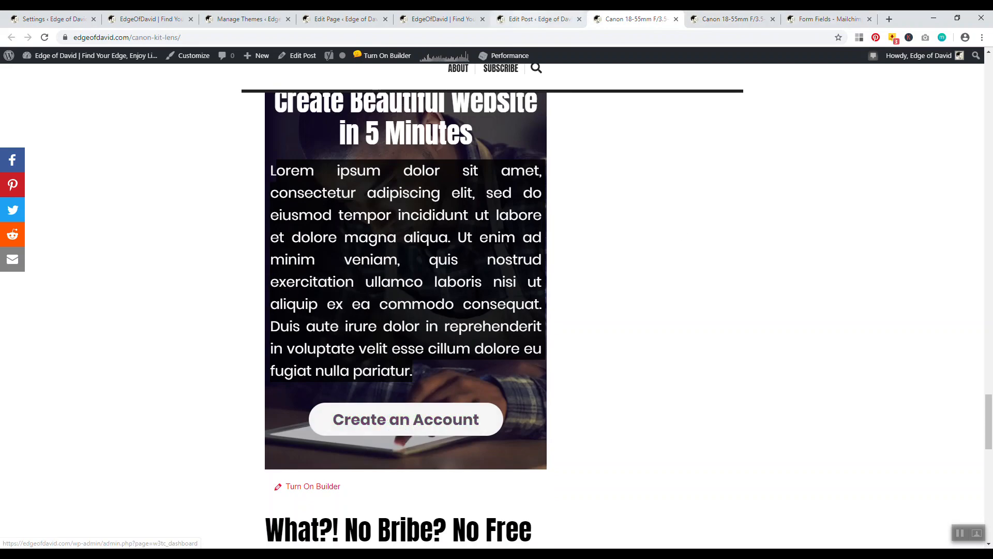
Back in the post editor, replace the call-to-action block's headline text with "FIND YOUR EDGE"
left_click(538, 19)
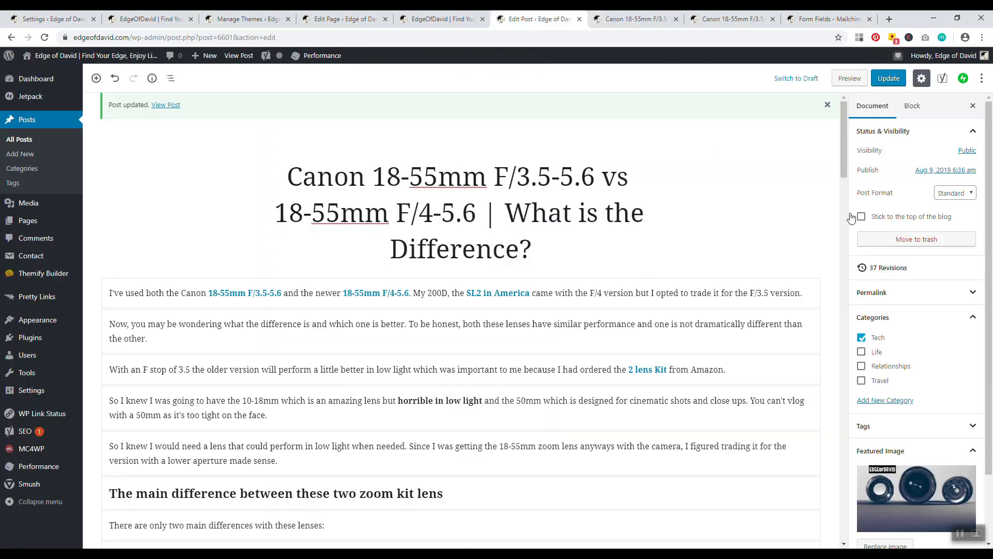
scroll(851, 217, "down", 10)
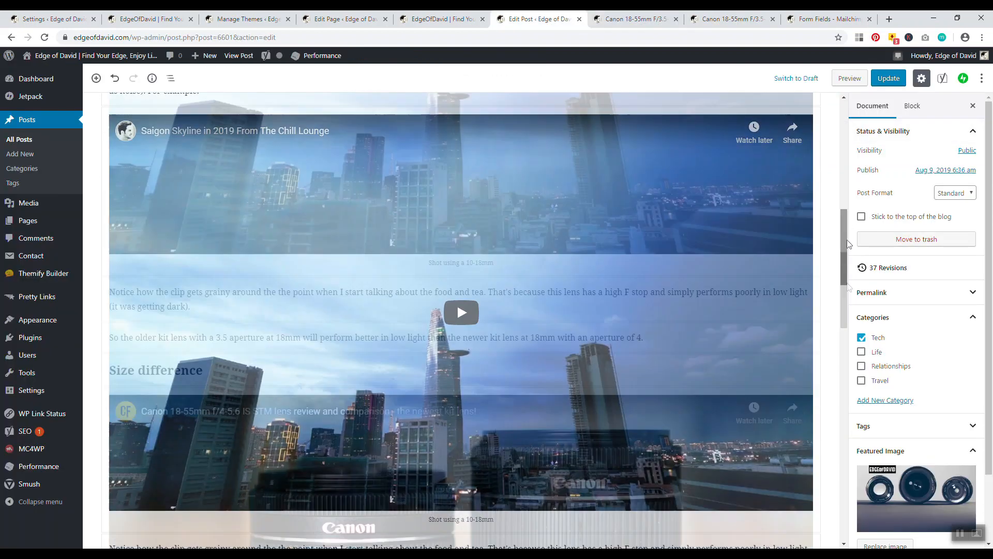
left_click_drag(844, 243, 854, 443)
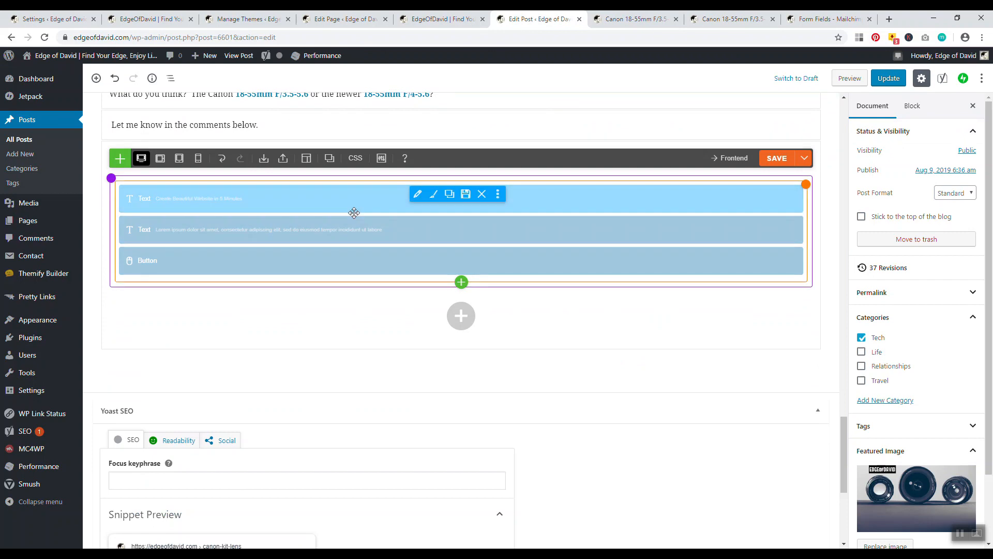
left_click(441, 200)
left_click(359, 116)
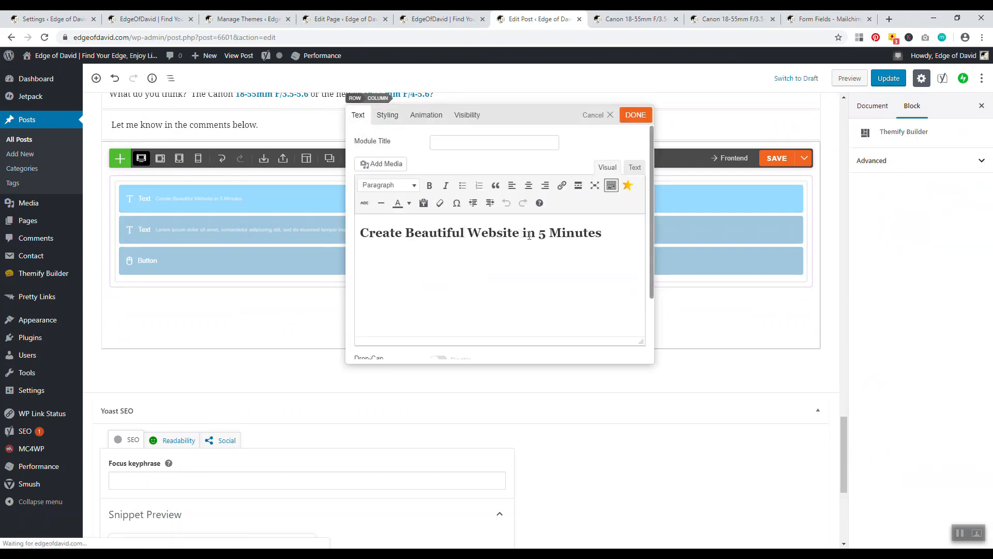
left_click_drag(615, 233, 387, 225)
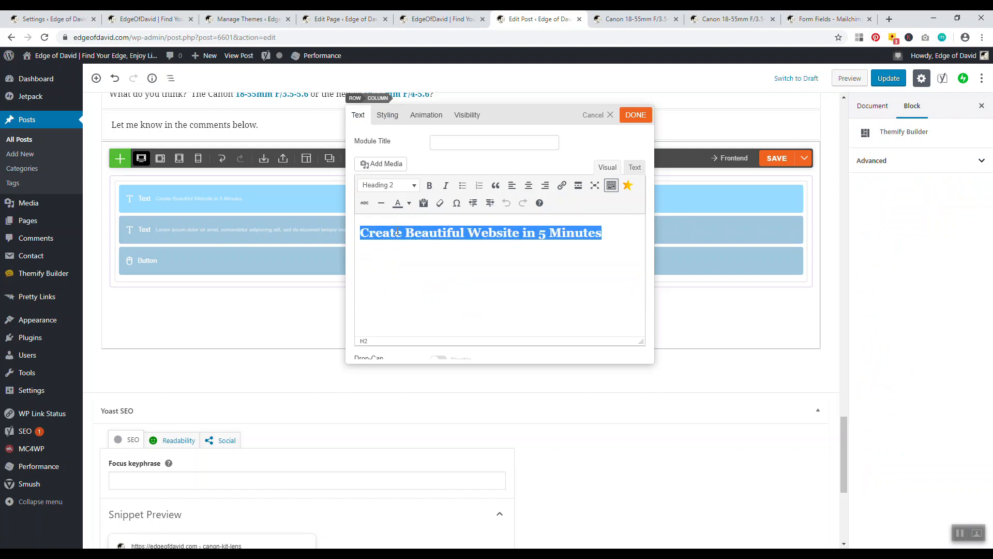
key("BackSpace")
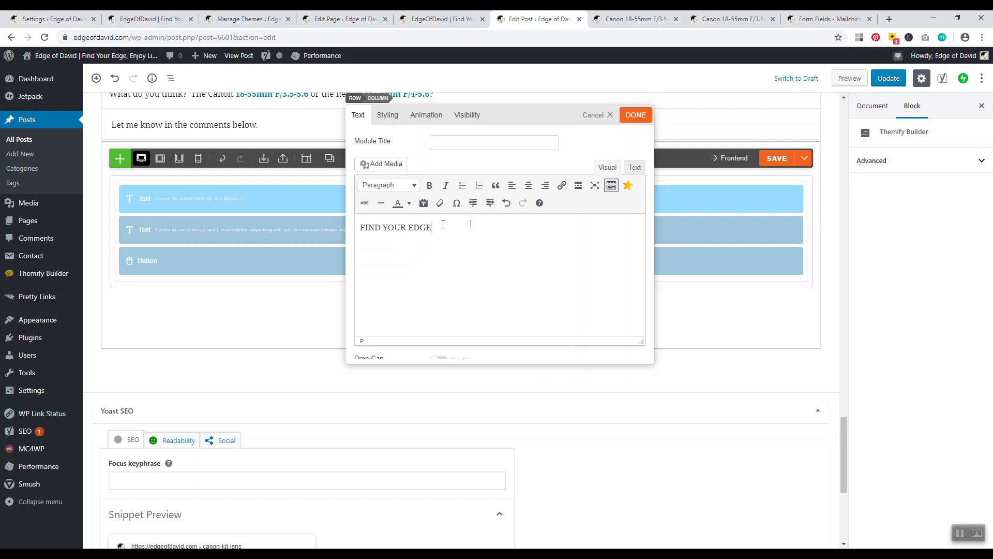
Format the "FIND YOUR EDGE" text as a centered Heading 2 and apply the module changes
left_click_drag(443, 224, 360, 228)
left_click(403, 185)
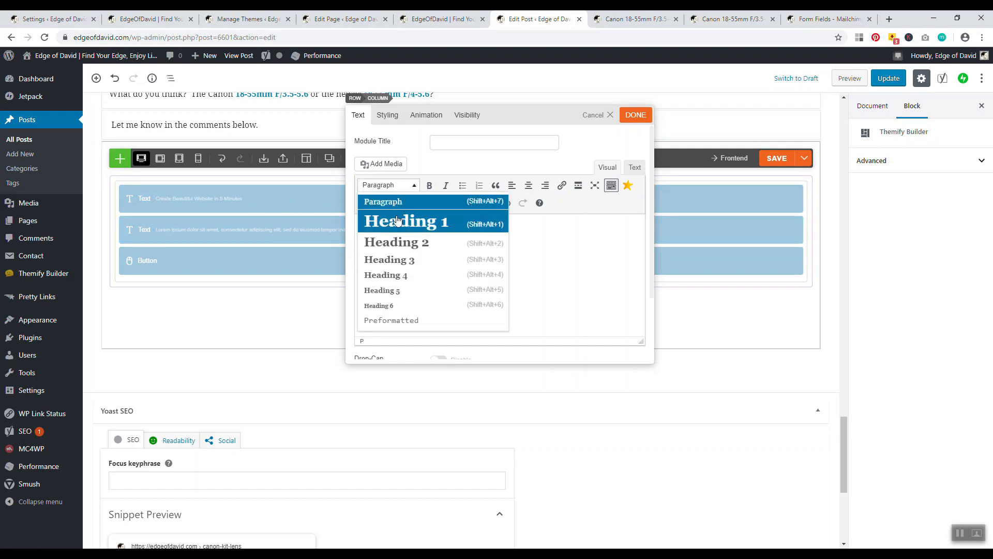
left_click(400, 247)
left_click(528, 185)
left_click(645, 123)
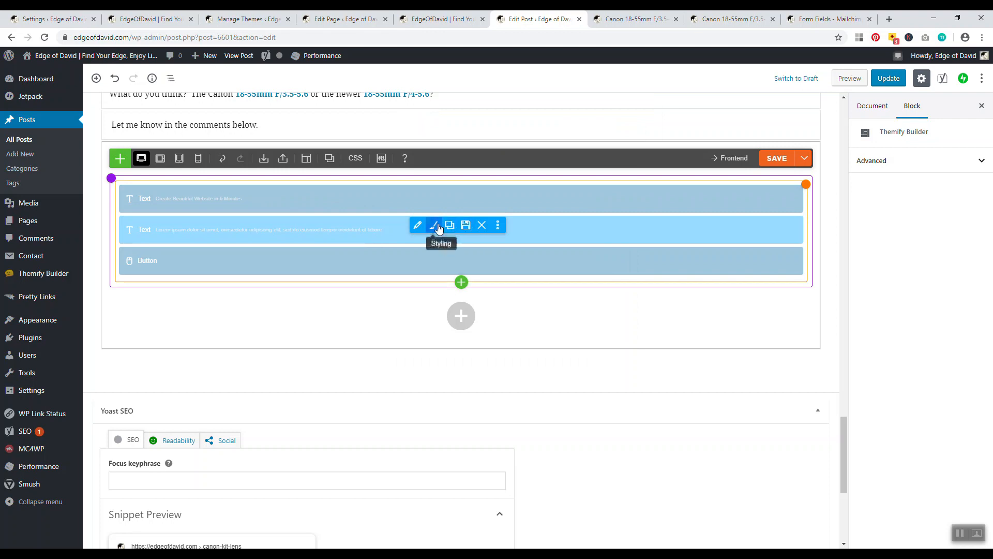
Check the content of the lorem ipsum text module and delete the button module below it
left_click(434, 226)
left_click(360, 115)
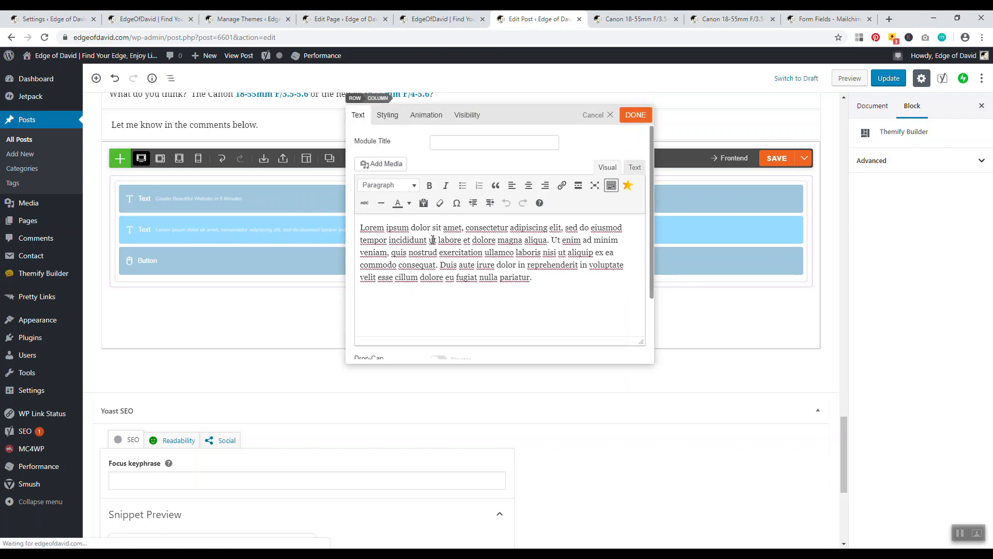
left_click(629, 117)
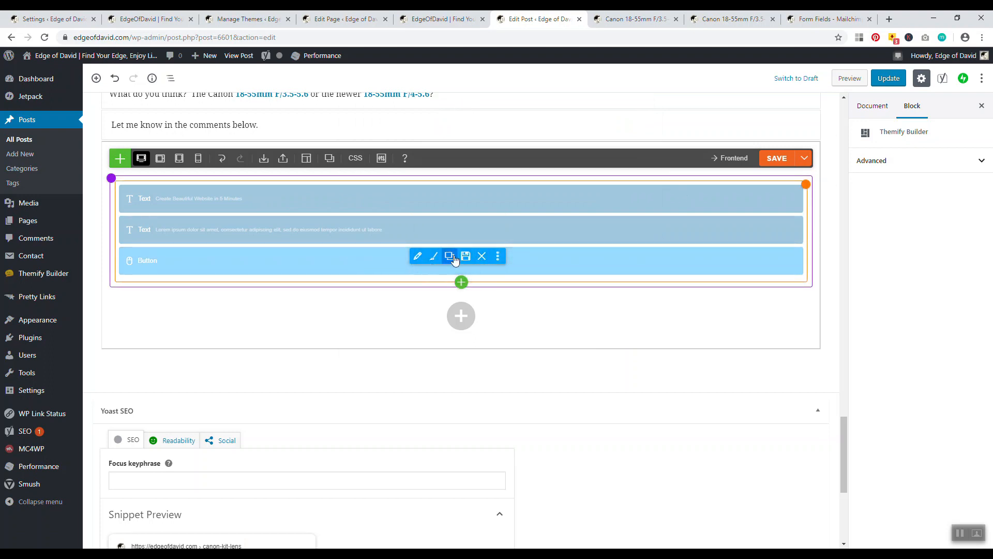
left_click(481, 255)
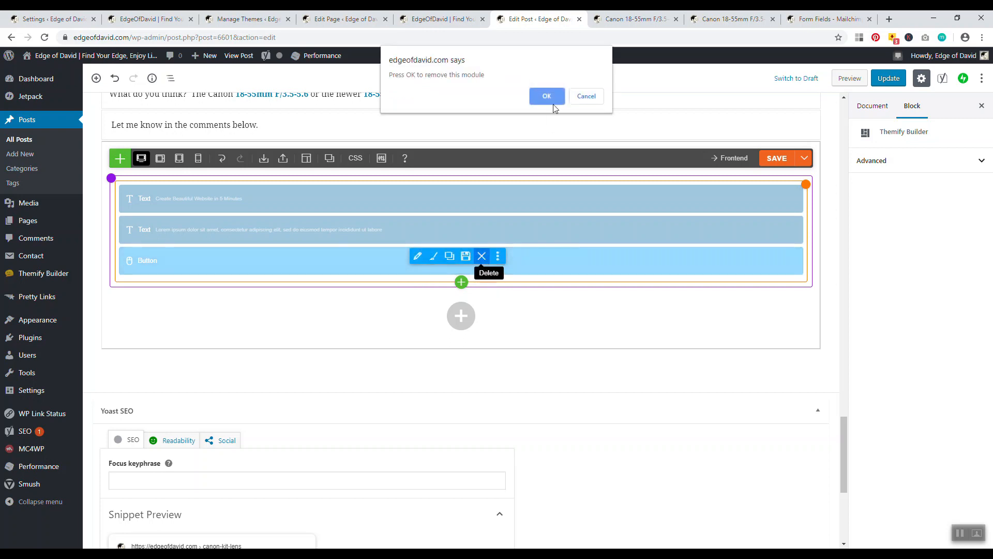
left_click(553, 95)
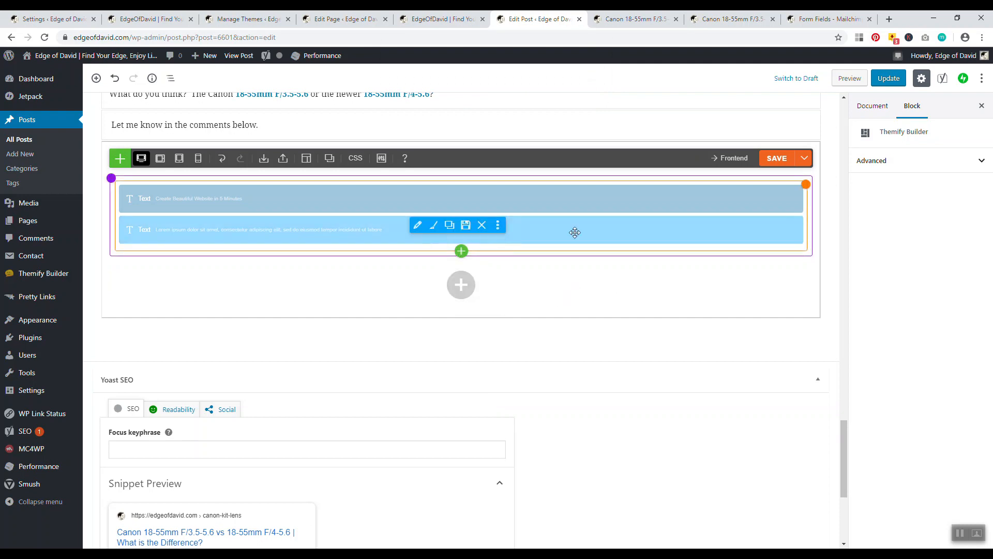
Open the module list below the lorem ipsum text module and copy the default sign-up form's shortcode from the Mailchimp form page
left_click(460, 252)
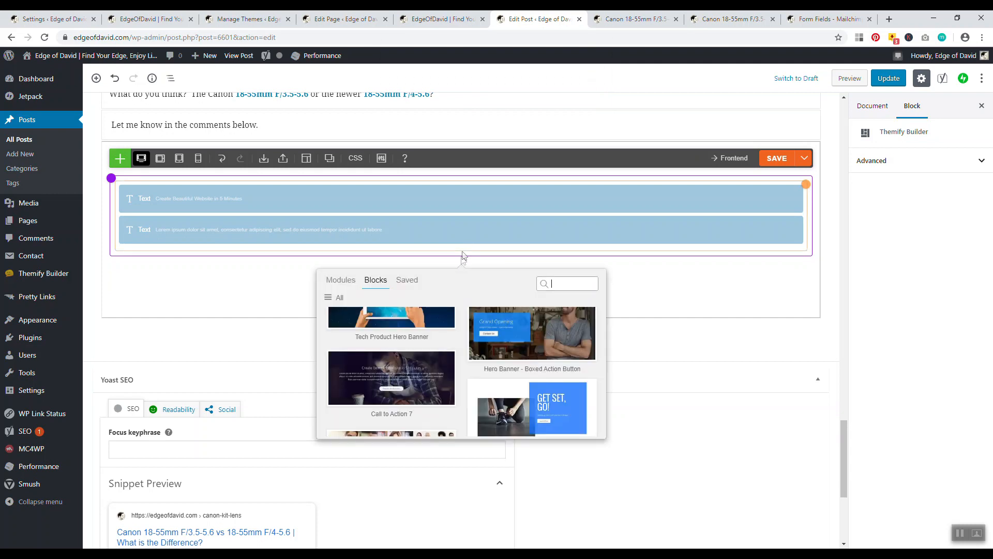
left_click(349, 282)
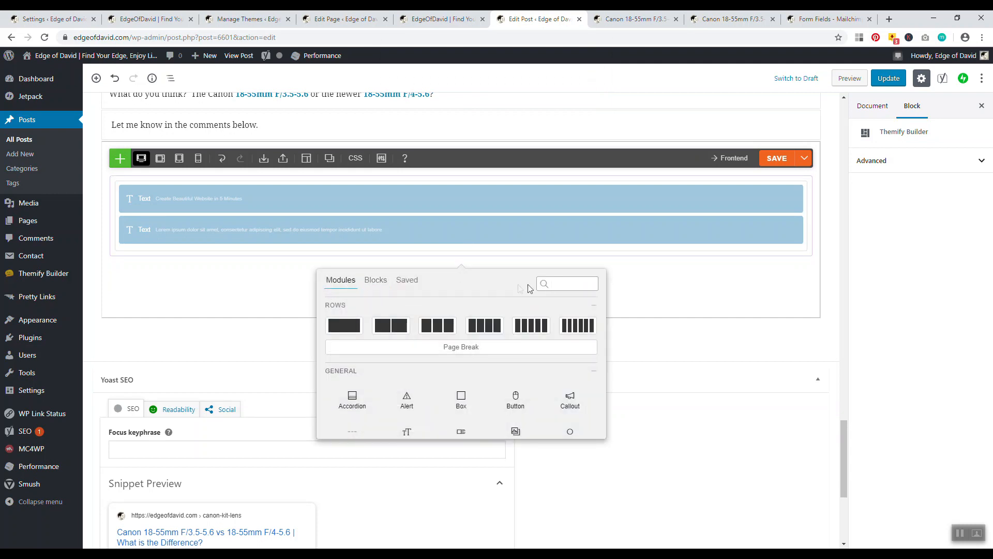
left_click(546, 288)
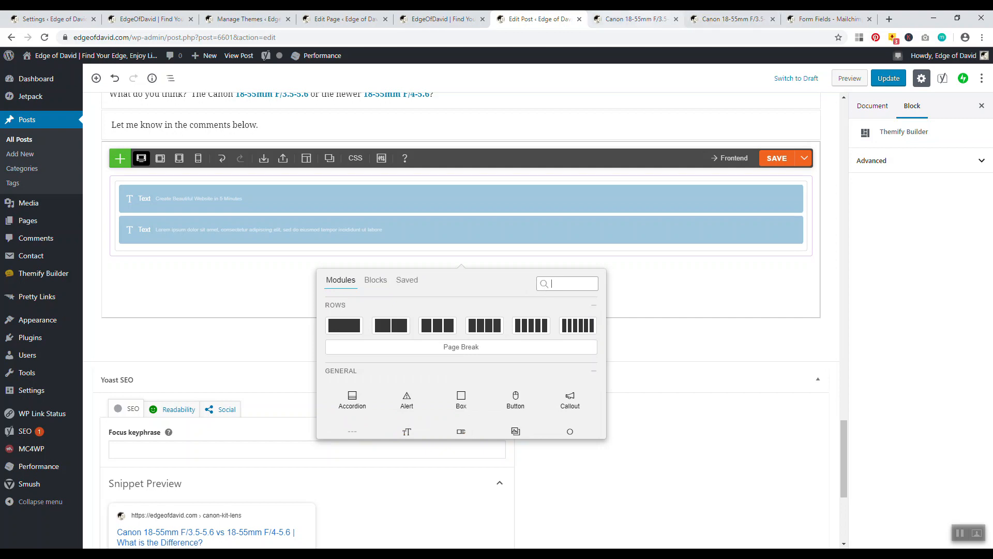
key("ctrl+9")
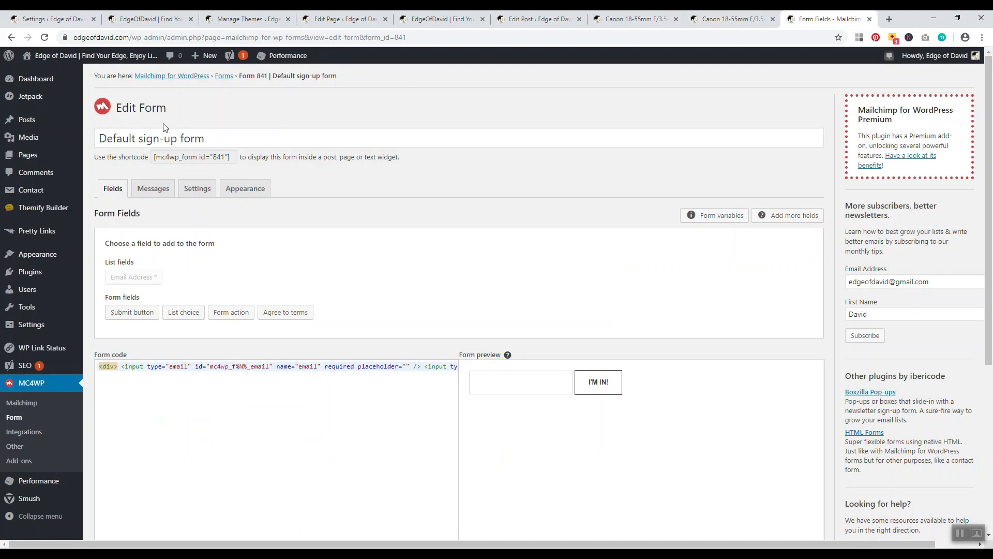
left_click(232, 158)
right_click(193, 159)
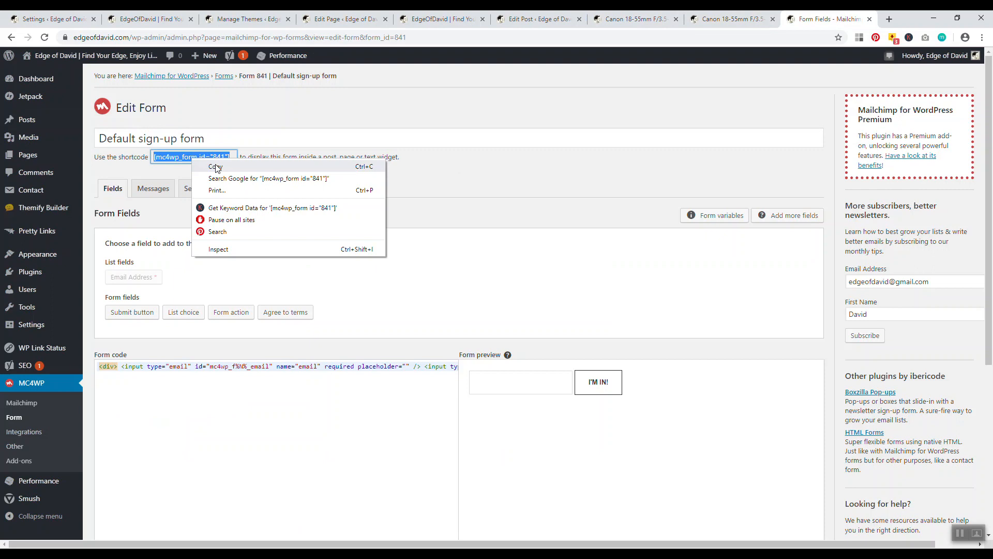
left_click(217, 168)
key("ctrl+6")
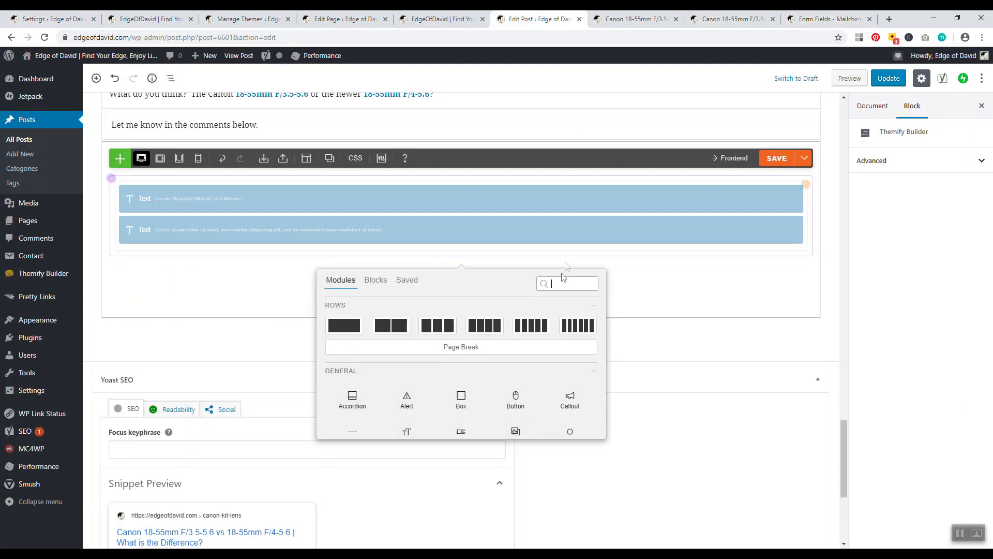
Add a Plain Text module below the lorem ipsum text, containing the pasted shortcode [mc4wp_form id="841"], and apply it
type("P")
key("BackSpace")
type("plain")
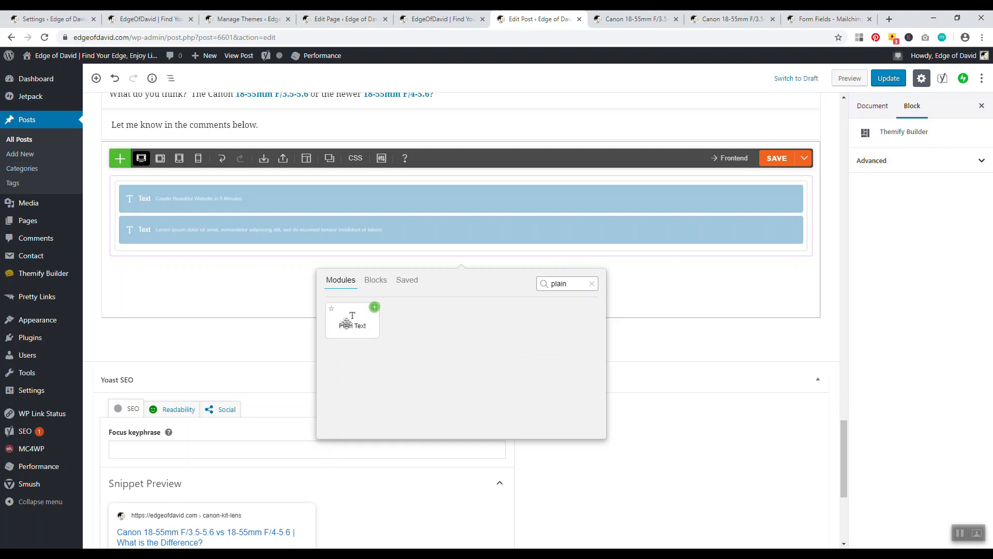
left_click(371, 306)
right_click(424, 163)
left_click(446, 233)
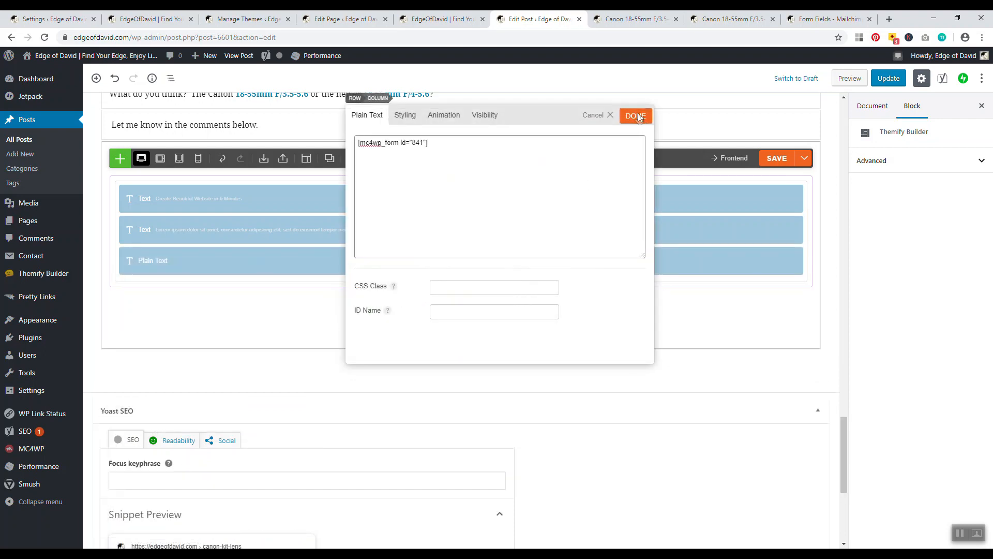
left_click(636, 116)
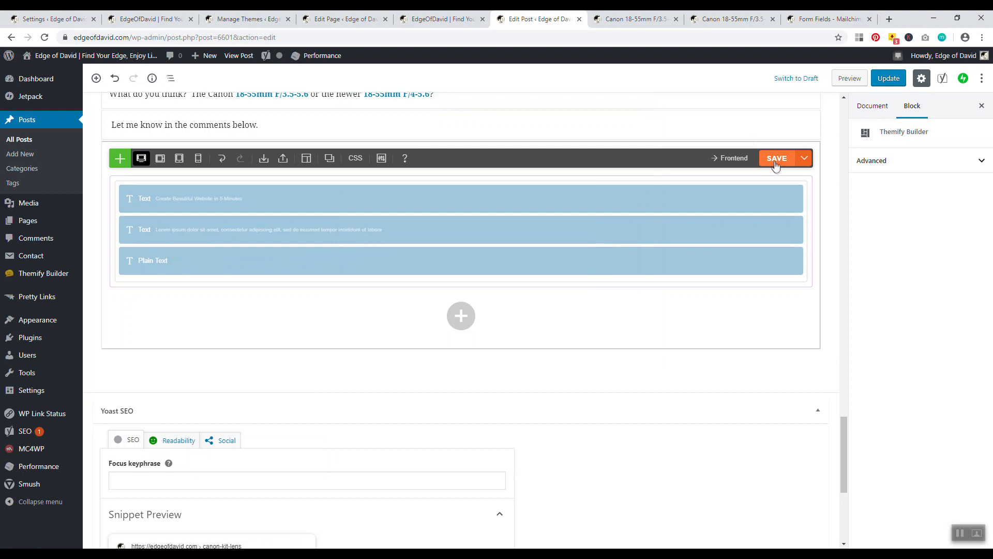
Update the post, reload the live post and review the call-to-action section with its headline, text and sign-up form
left_click(888, 78)
left_click(636, 19)
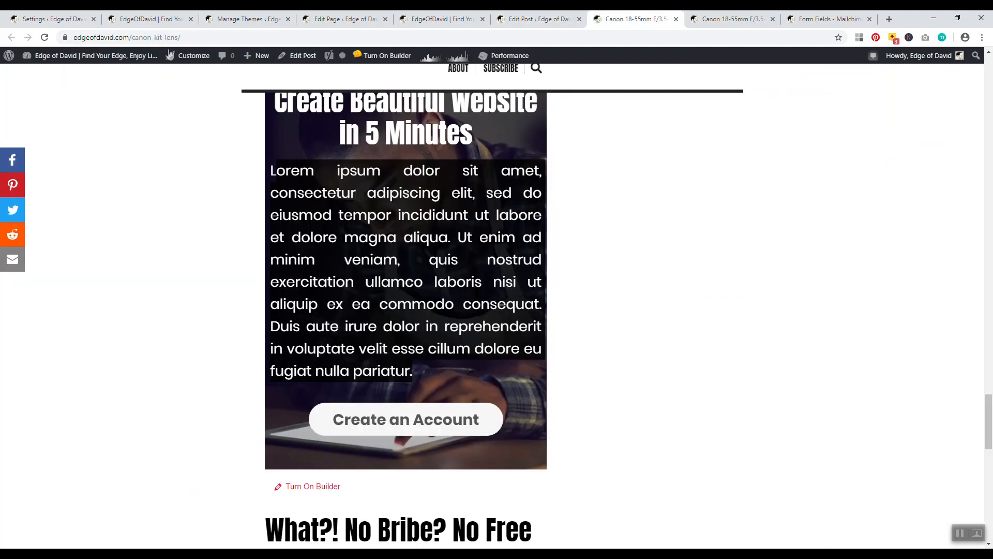
left_click(44, 37)
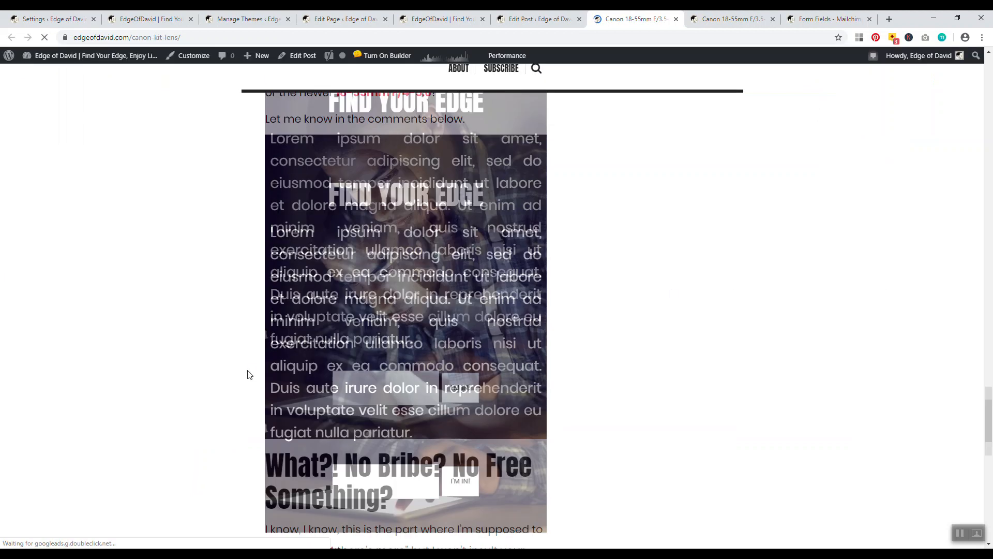
left_click_drag(484, 309, 331, 310)
mouse_move(990, 418)
left_mouse_down()
mouse_move(991, 101)
mouse_move(988, 415)
left_mouse_up()
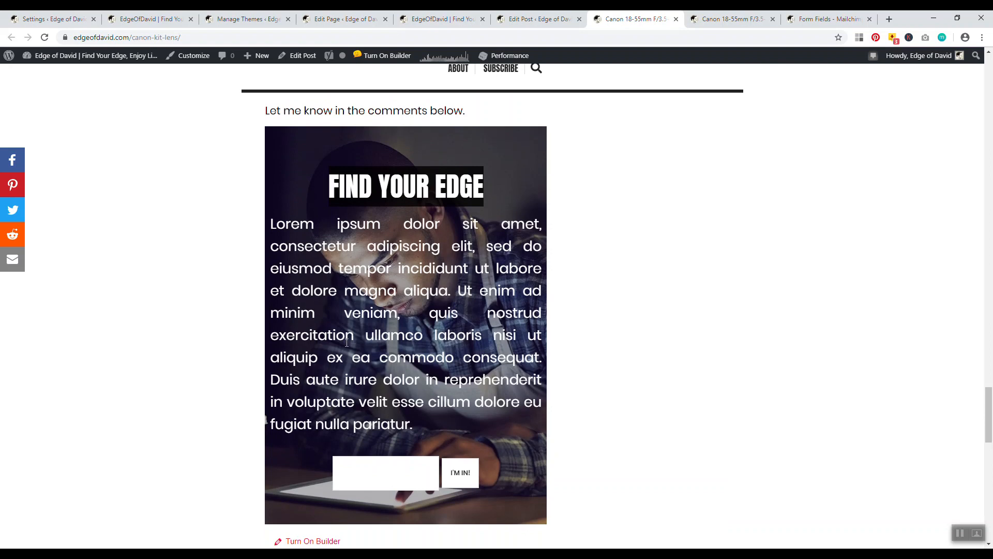
scroll(349, 325, "down", 3)
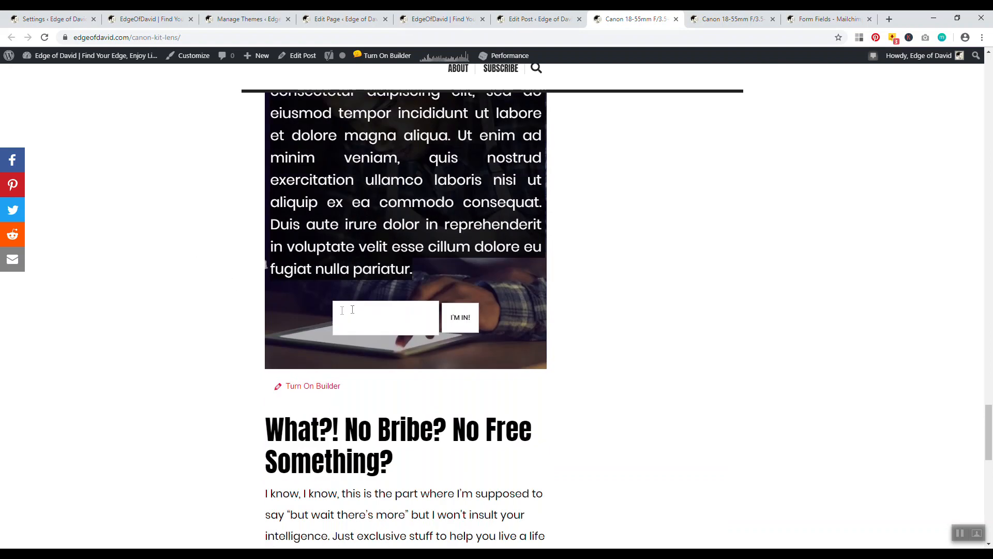
scroll(565, 256, "up", 3)
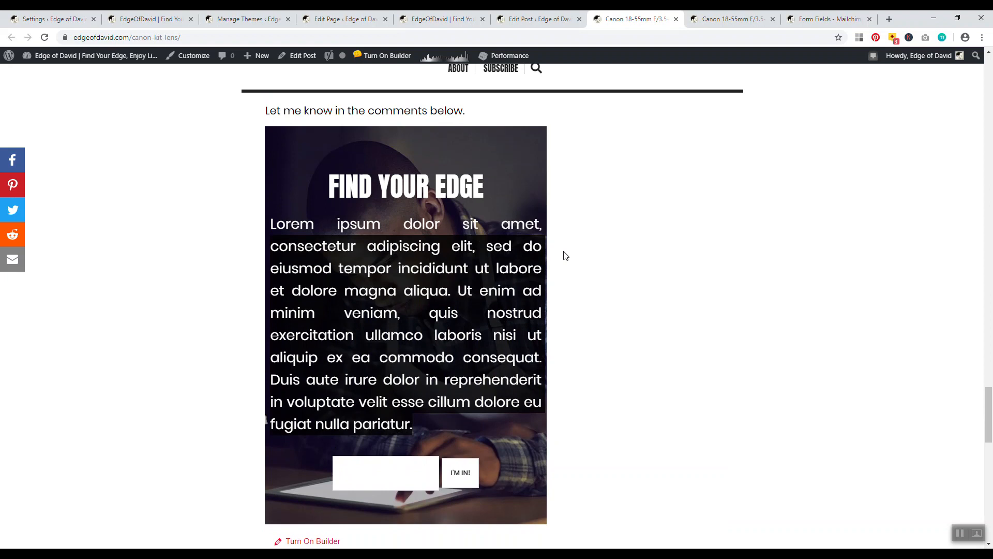
left_click_drag(991, 422, 992, 287)
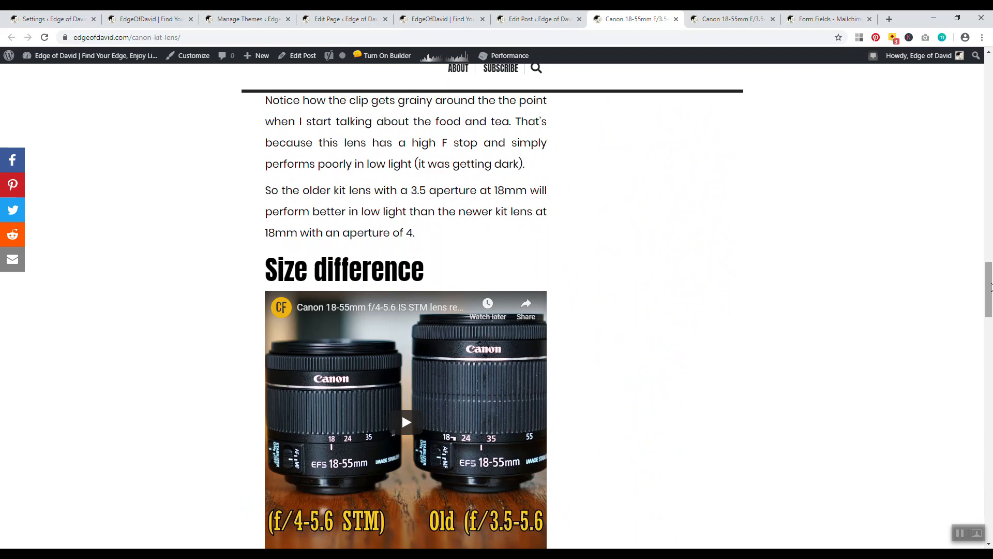
left_click_drag(991, 287, 991, 408)
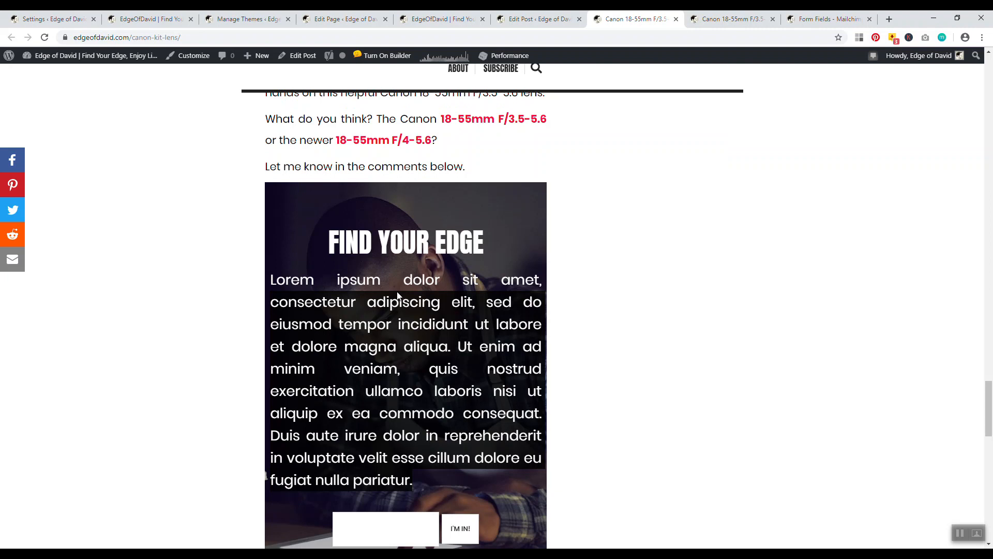
Back in the post editor, add a Feature module in a new row below the call-to-action modules
key("ctrl+shift+Tab")
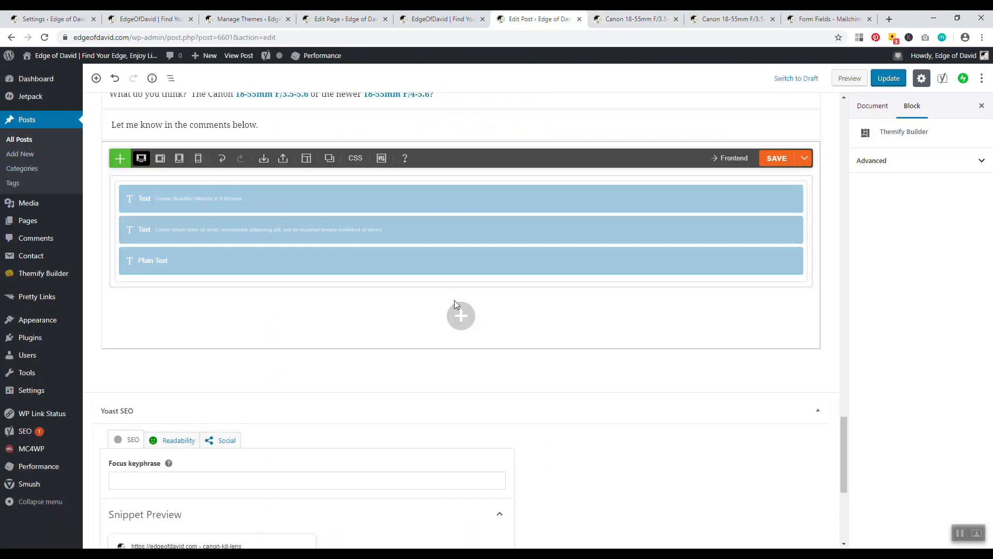
mouse_move(465, 318)
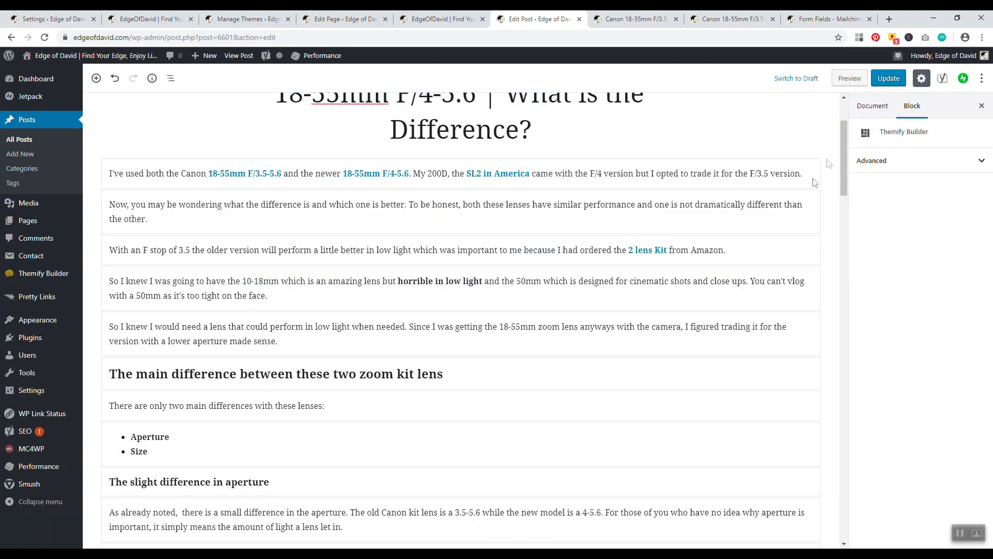
left_click_drag(842, 160, 842, 469)
scroll(809, 468, "up", 4)
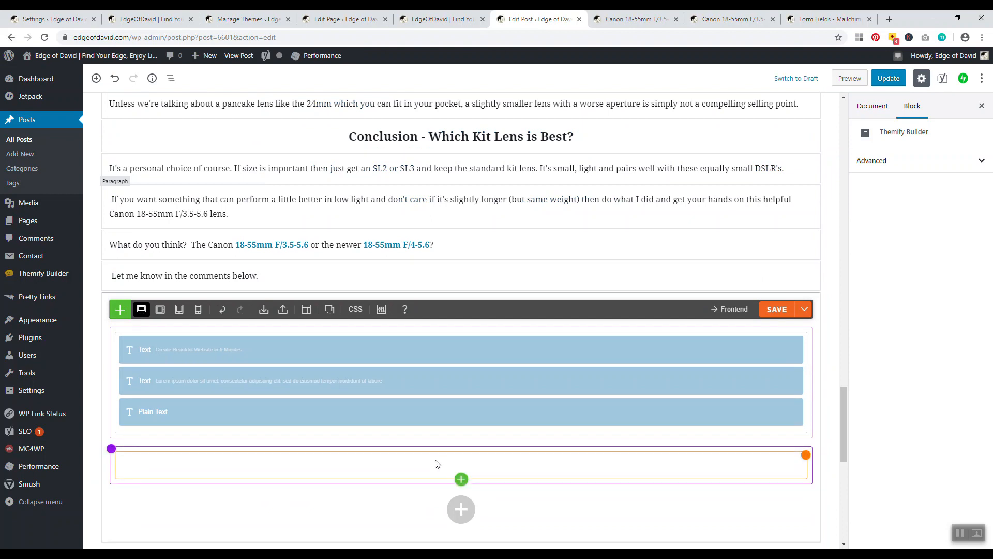
left_click(461, 479)
type("plain")
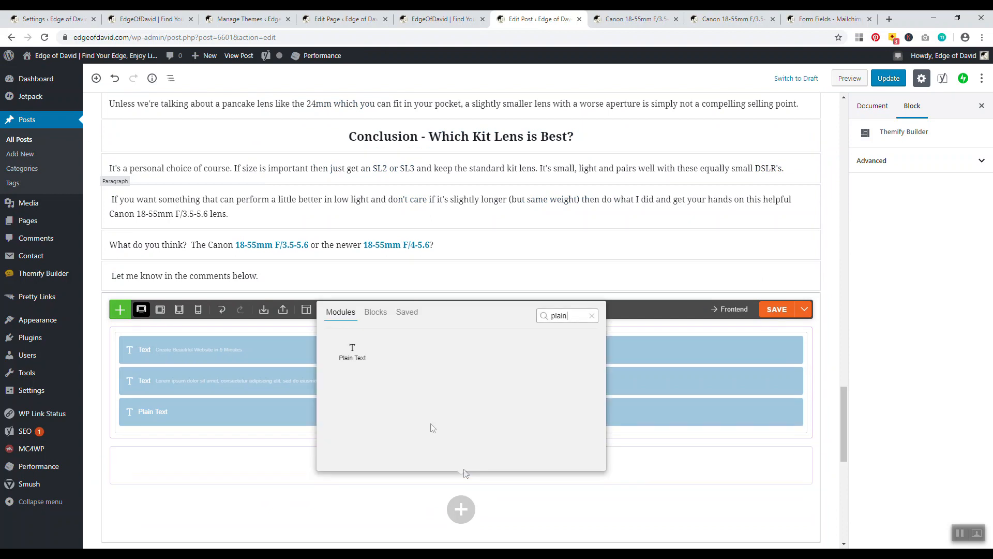
key("BackSpace")
key("BackSpace")
key("BackSpace")
key("BackSpace")
scroll(465, 362, "down", 2)
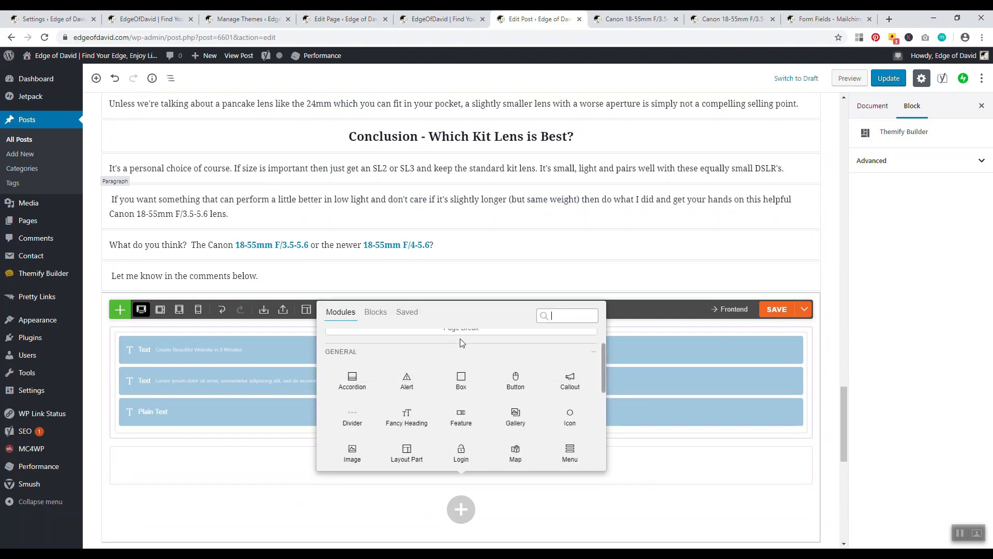
scroll(433, 376, "down", 1)
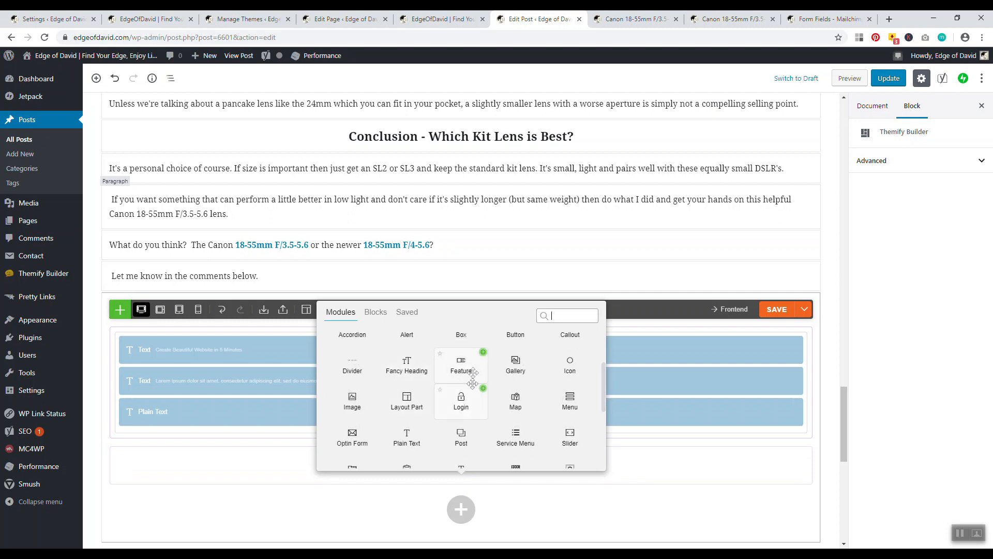
left_click(484, 356)
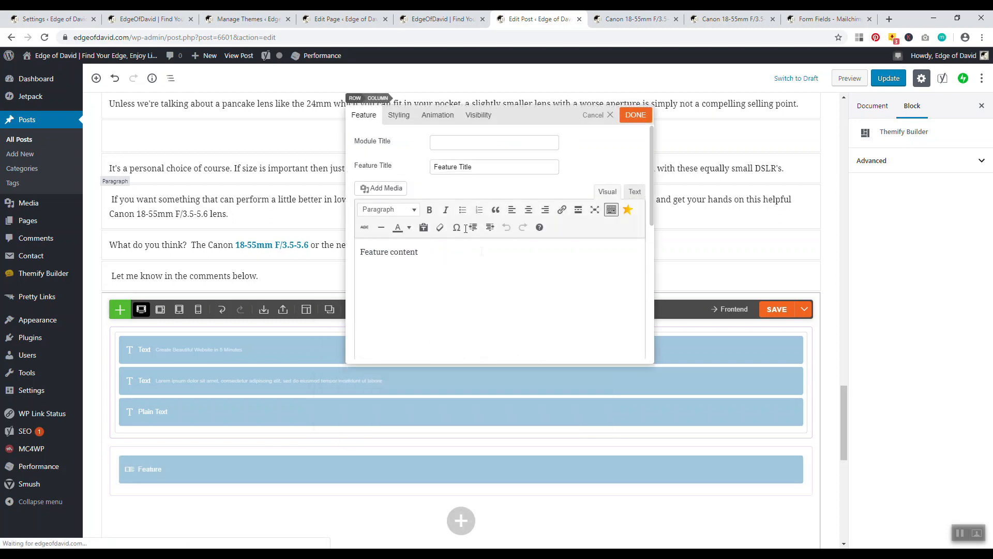
Look through the Feature module's settings, accept its default content and save the builder layout
scroll(501, 241, "down", 2)
scroll(502, 243, "down", 1)
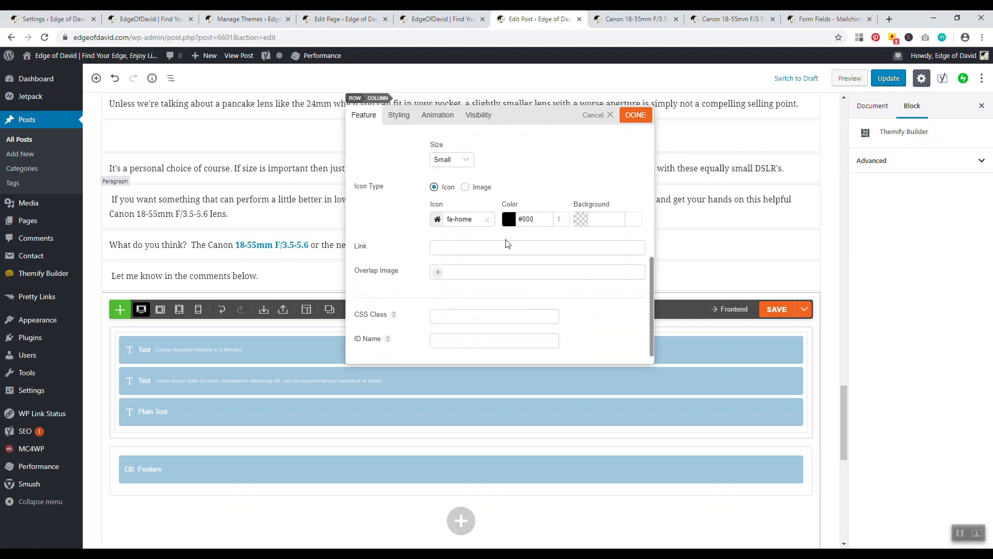
left_click(636, 115)
left_click(773, 309)
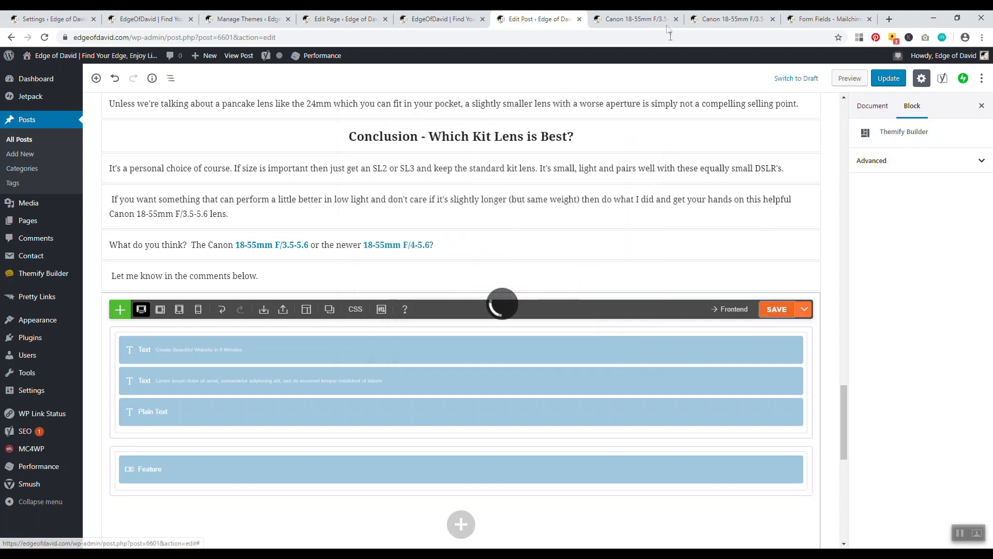
Reload the live post and examine the feature section's icon, title and content below the call-to-action section
left_click(635, 19)
left_click(44, 39)
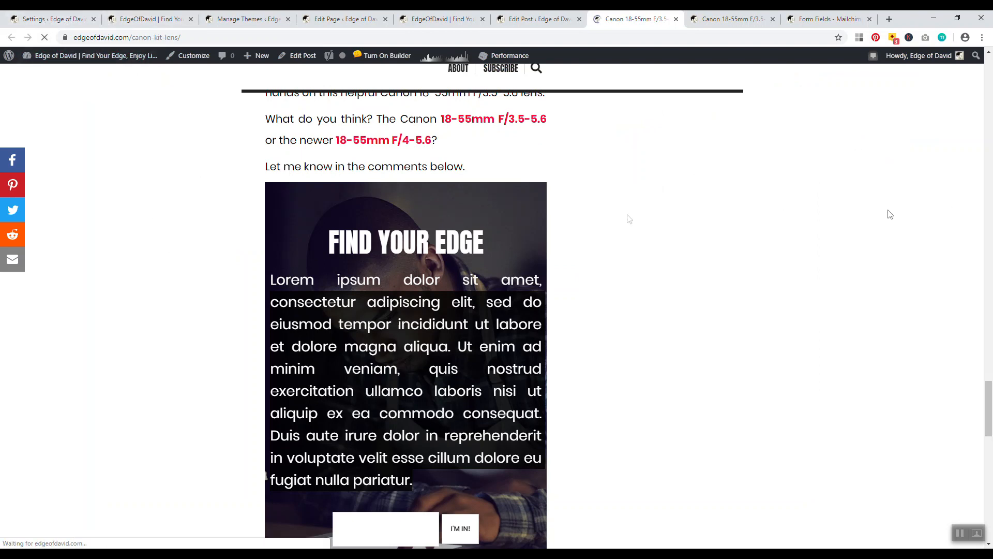
left_click_drag(991, 407, 992, 434)
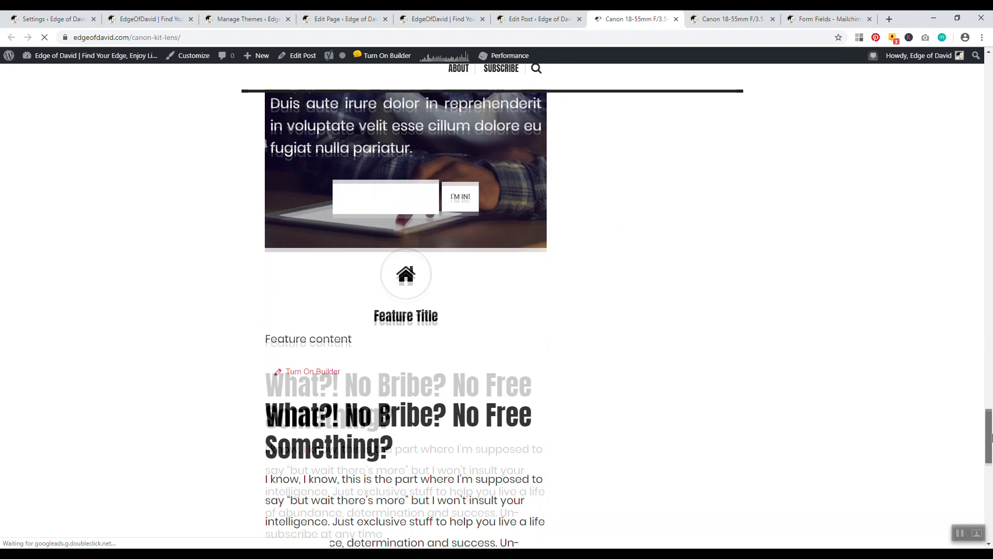
scroll(413, 312, "down", 20)
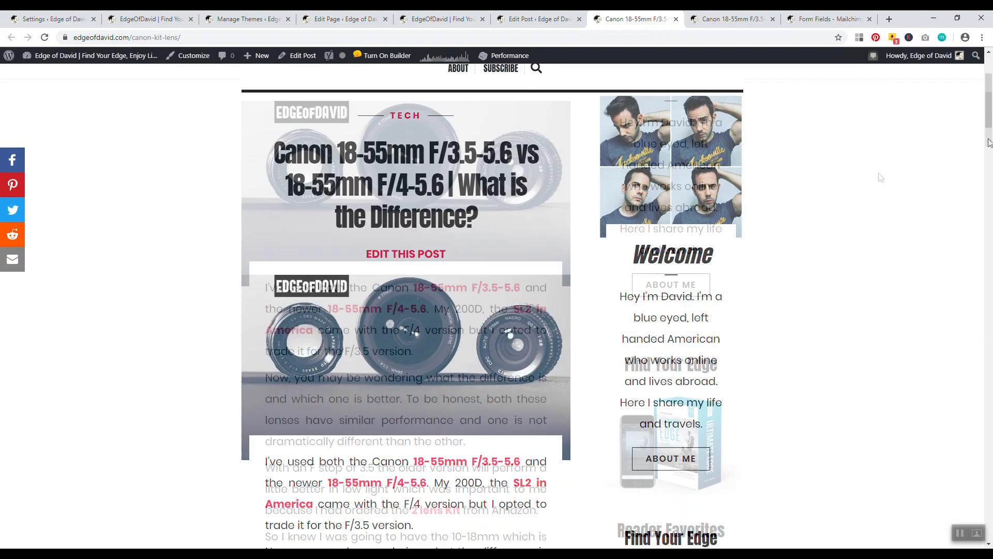
left_click_drag(428, 215, 280, 210)
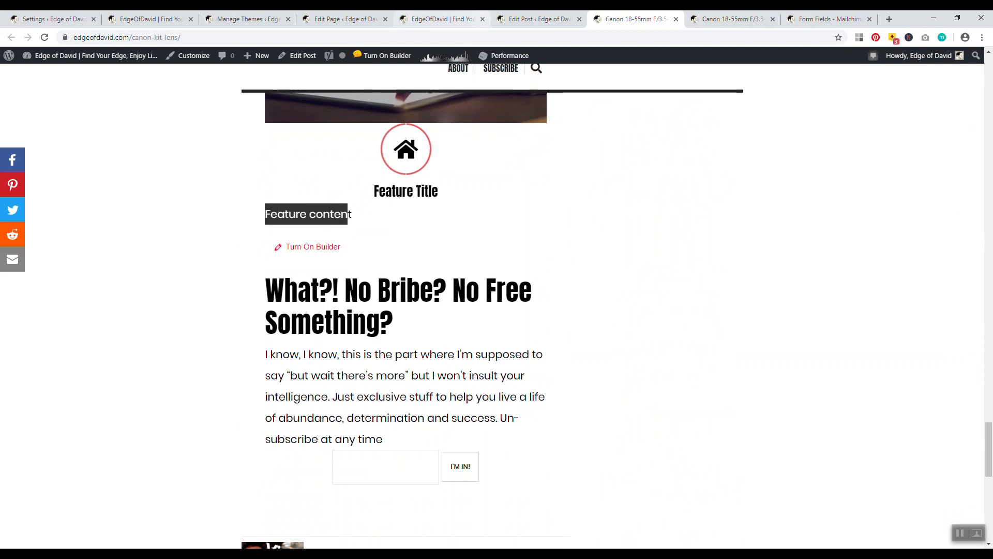
Back in the post editor, set the Feature module's title to "Subscribe Today!" and its content to "A short paragraph goes here"
left_click(538, 19)
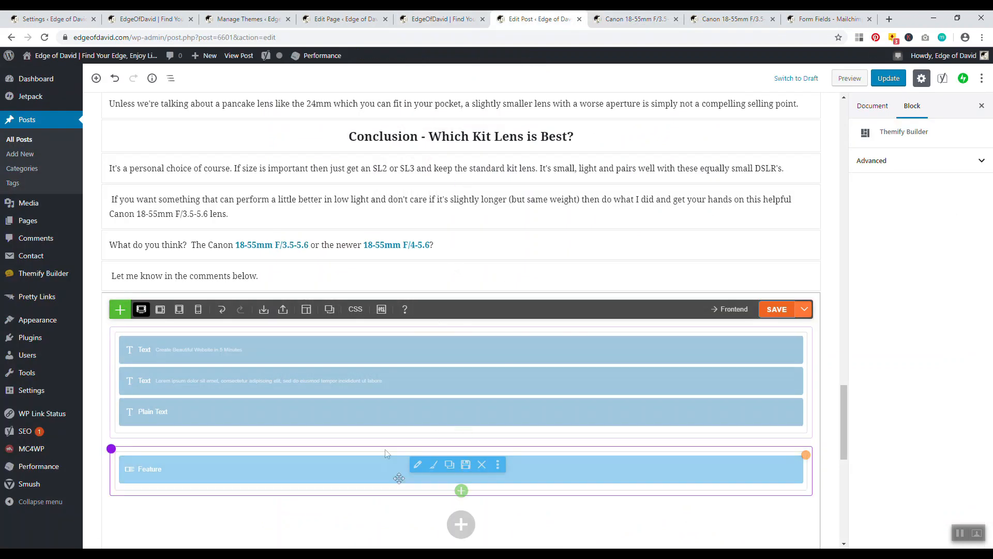
left_click(433, 464)
left_click(371, 113)
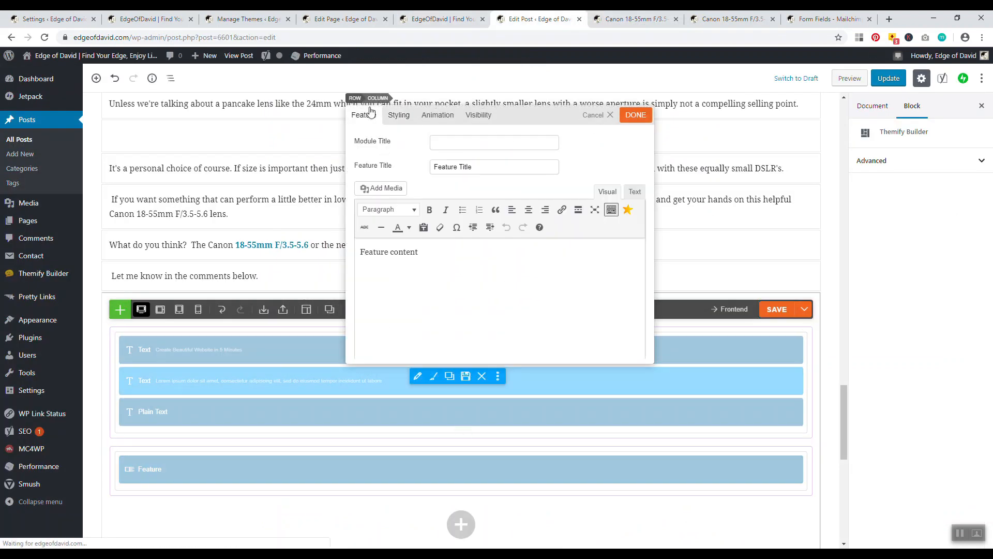
left_click_drag(483, 168, 398, 173)
key("BackSpace")
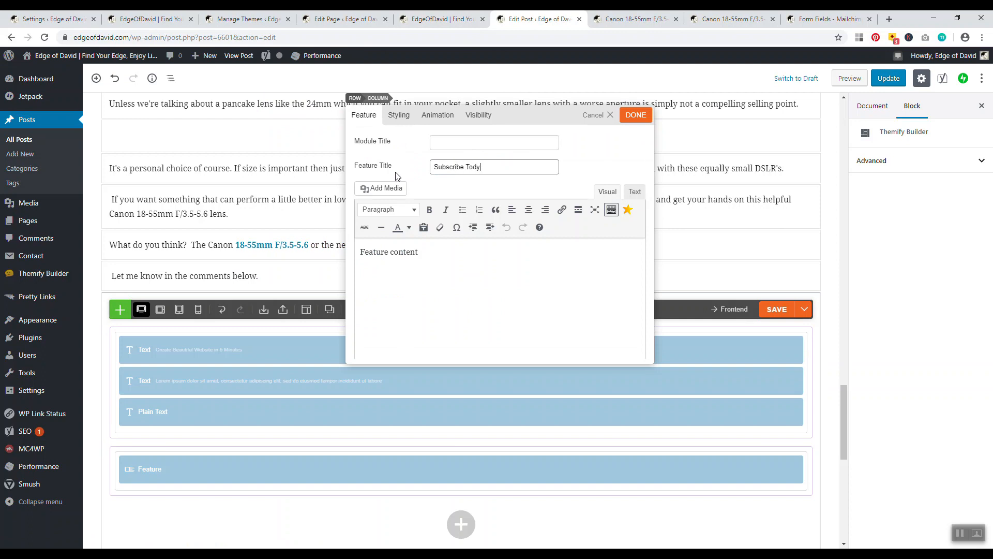
left_click_drag(425, 254, 361, 253)
key("BackSpace")
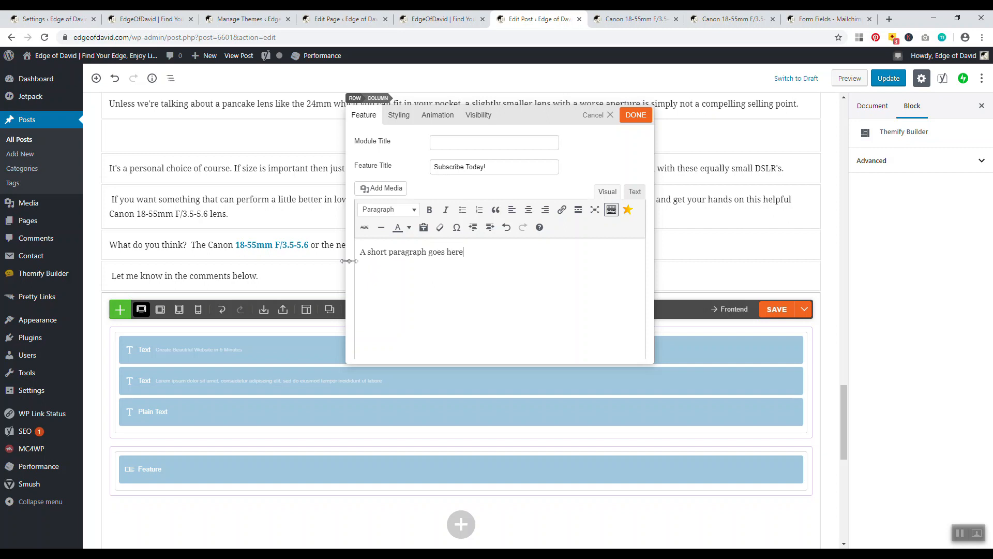
Set the Feature module's circle color to the light blue swatch, #60ccf7
left_click_drag(651, 140, 651, 228)
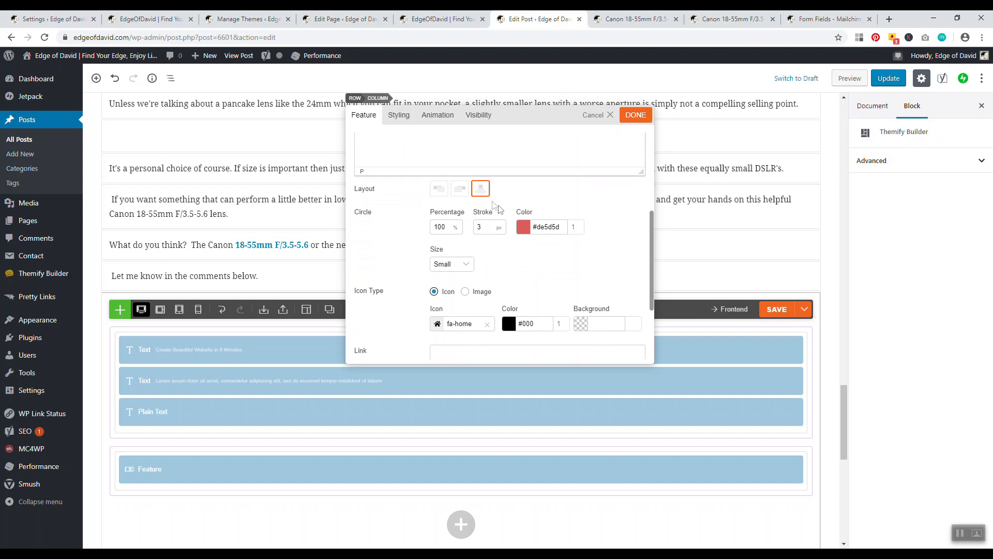
left_click(544, 221)
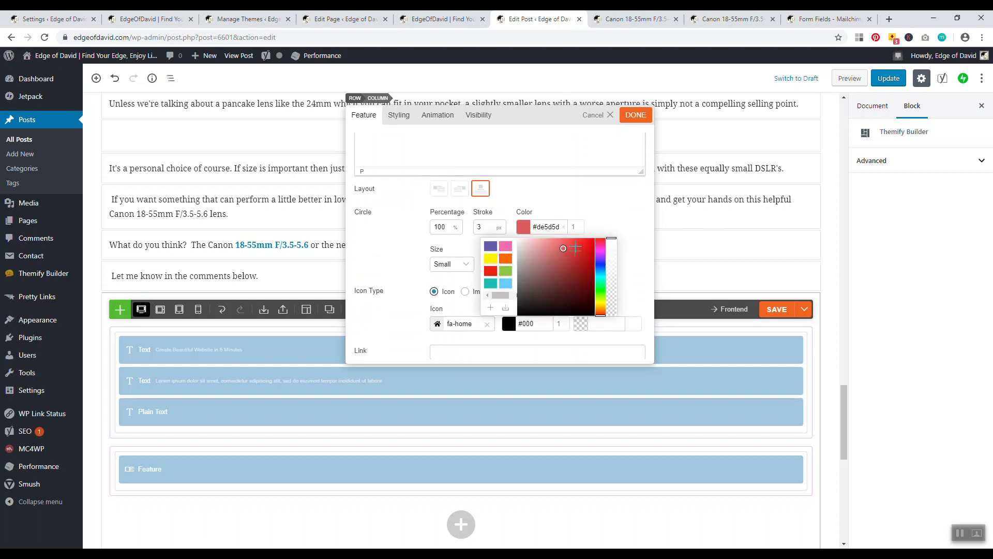
left_click(506, 283)
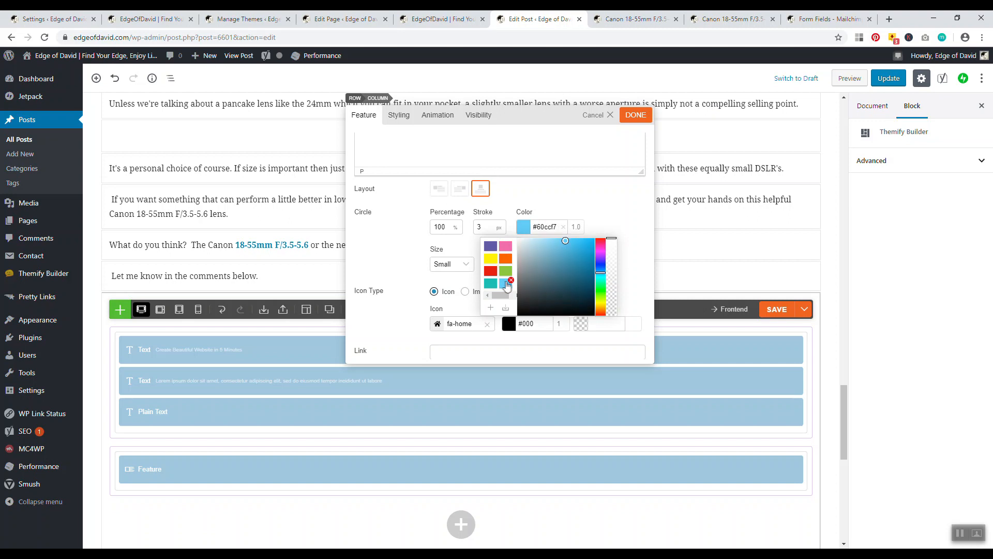
left_click(592, 213)
Replace the Feature module's home icon with the solid FontAwesome rocket icon, apply the changes and save the builder layout
scroll(414, 259, "down", 1)
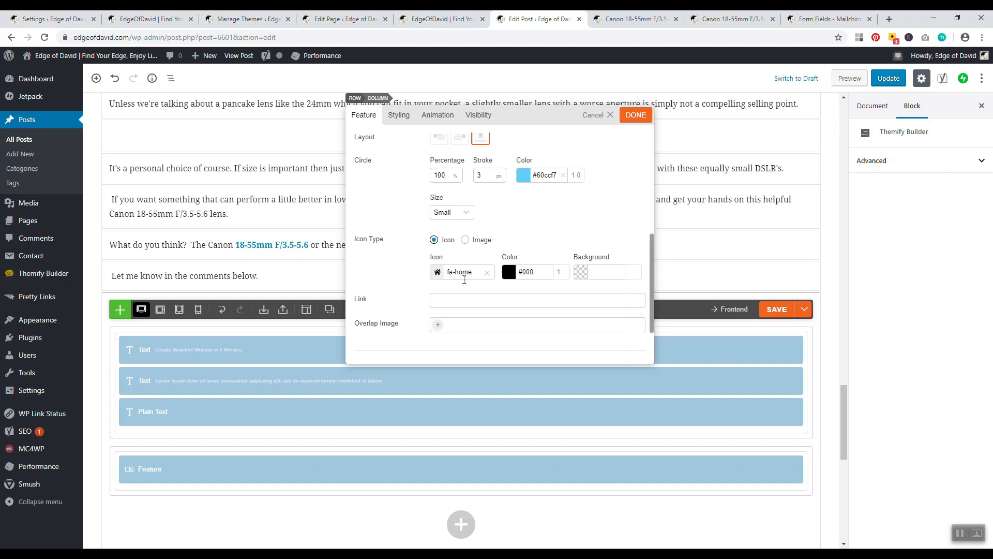
scroll(468, 269, "down", 1)
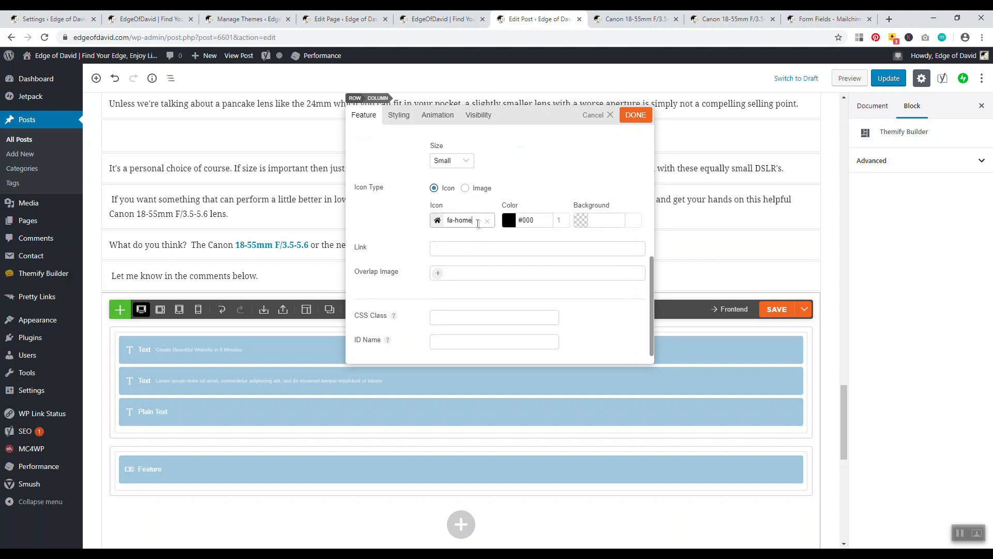
left_click(488, 221)
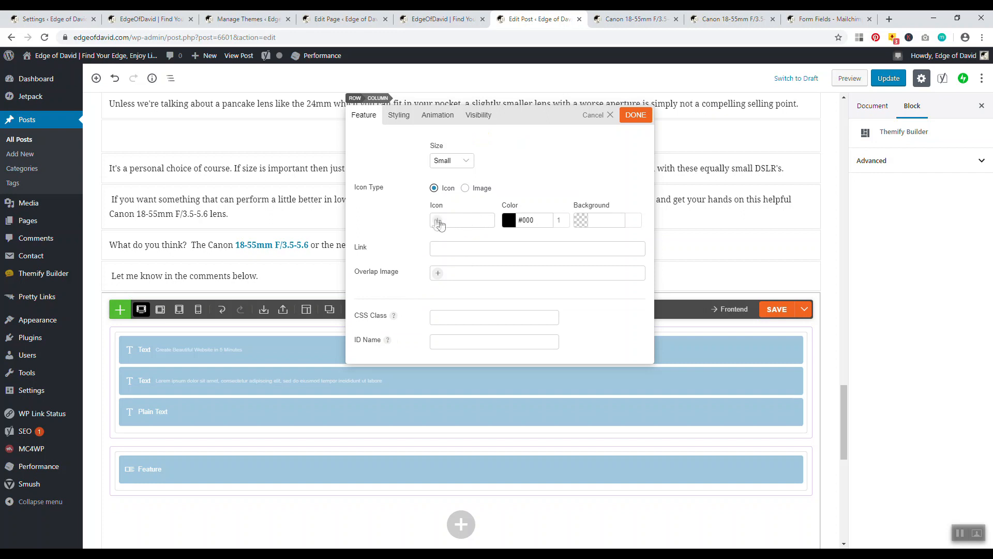
left_click(467, 221)
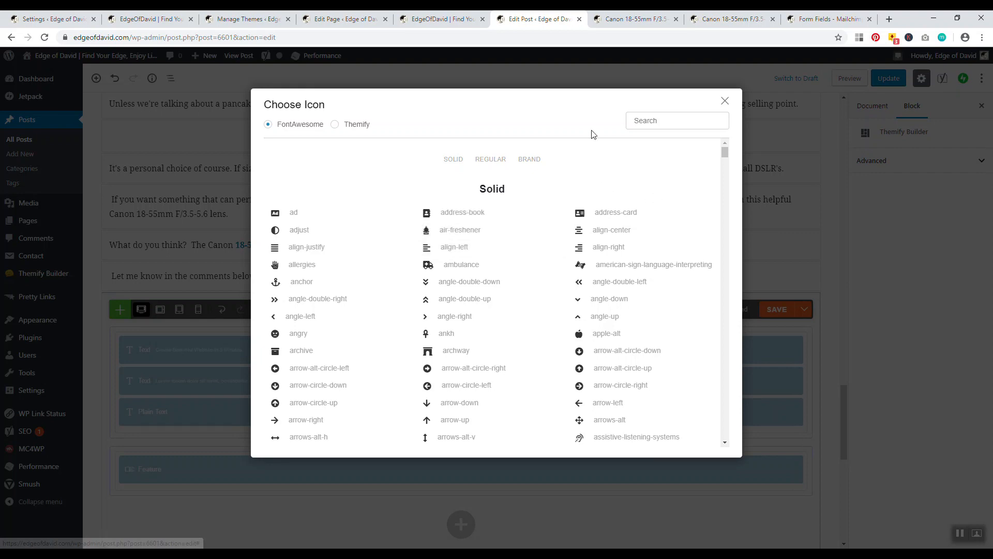
left_click(647, 122)
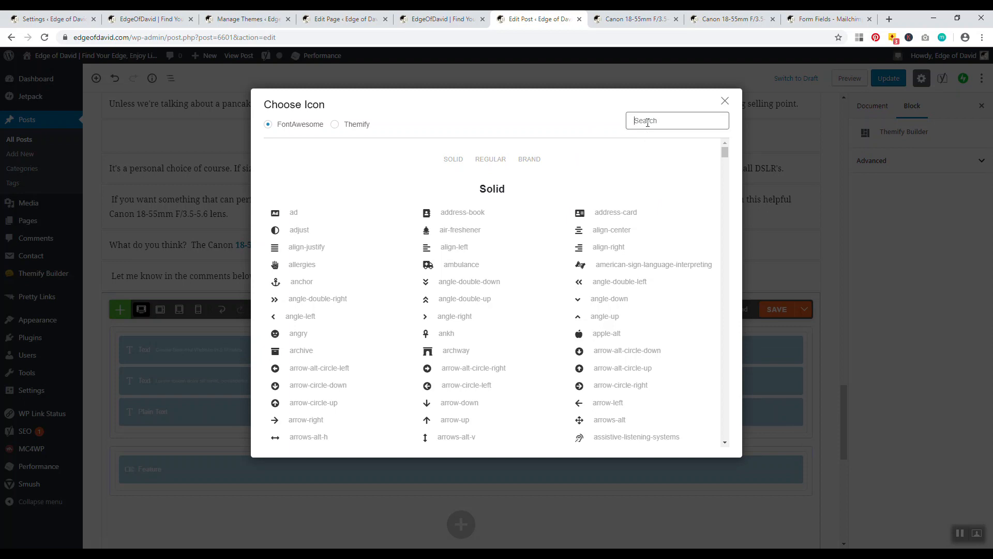
type("rocket")
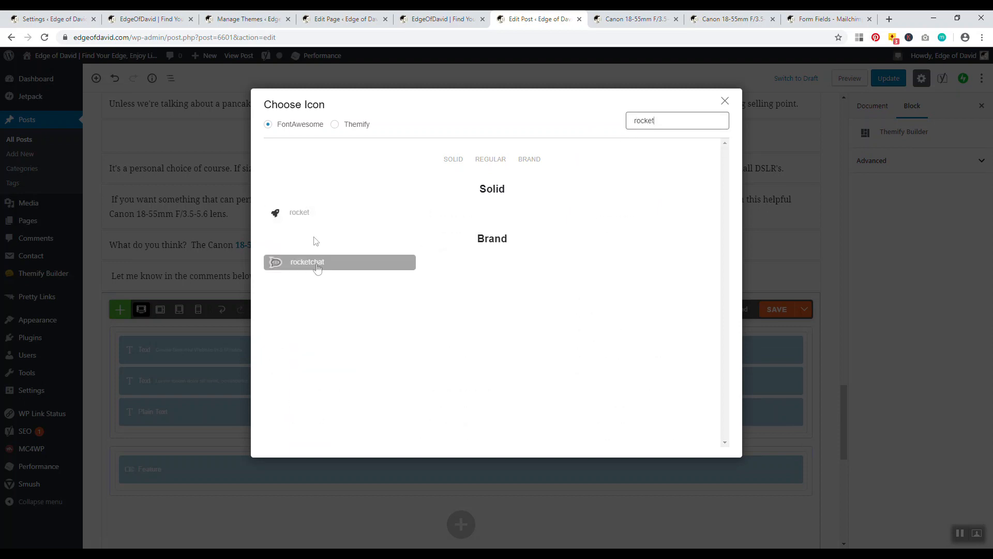
left_click(296, 213)
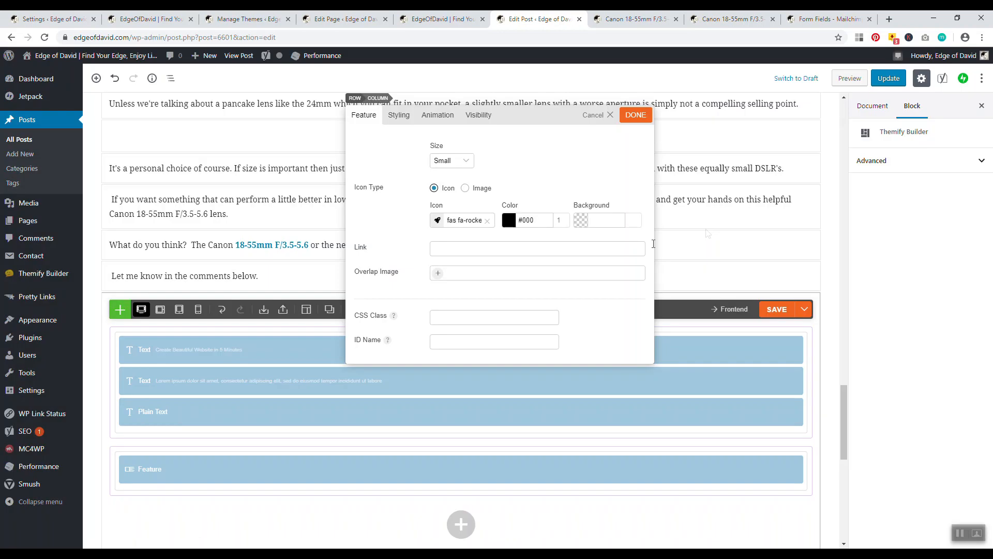
left_click(635, 115)
left_click(775, 310)
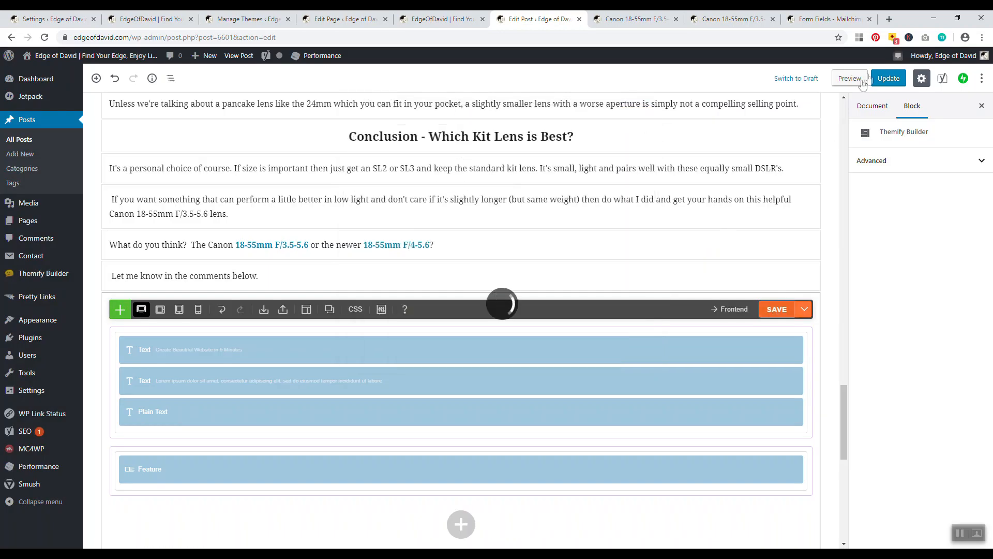
Reload the live post and examine the updated feature section's icon, circle color, title and paragraph
left_click(635, 19)
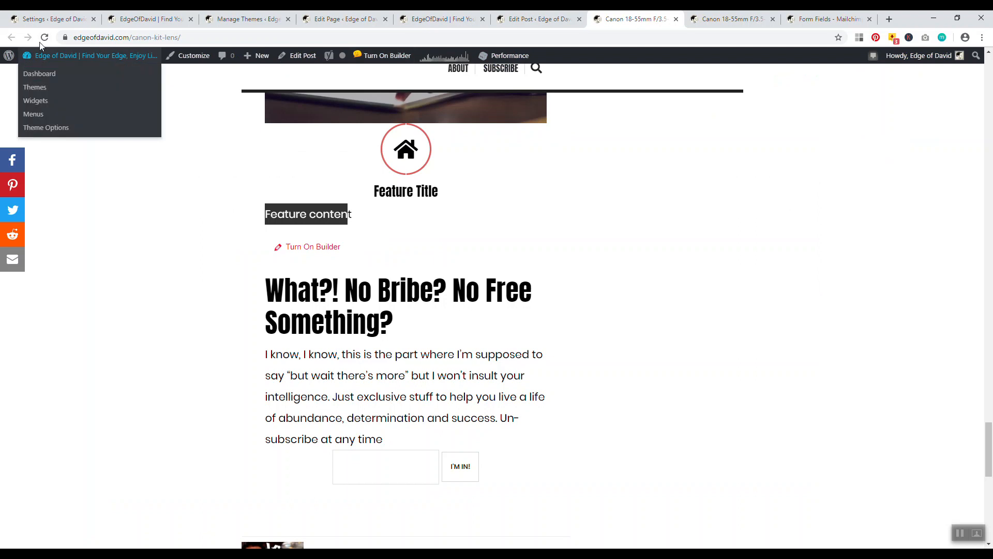
left_click(45, 37)
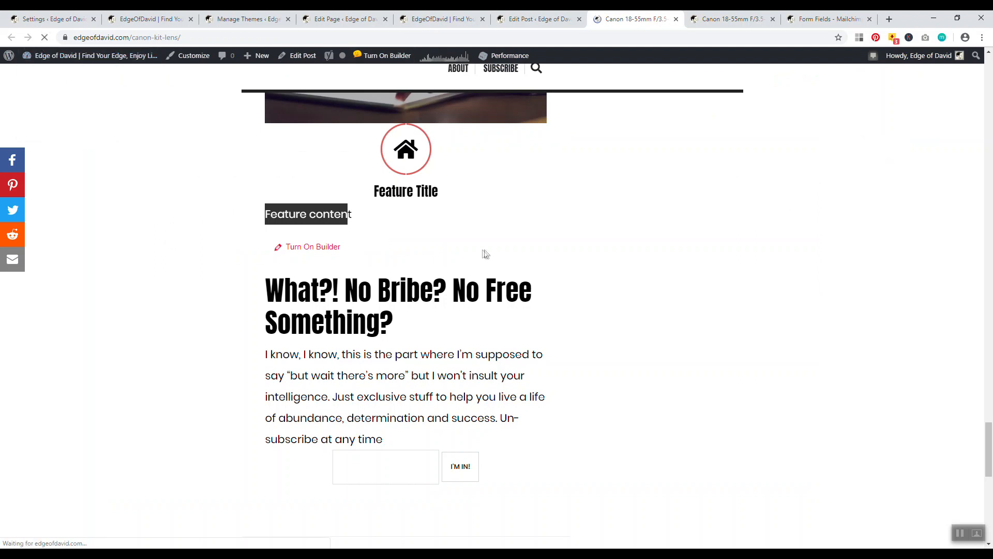
scroll(312, 336, "up", 4)
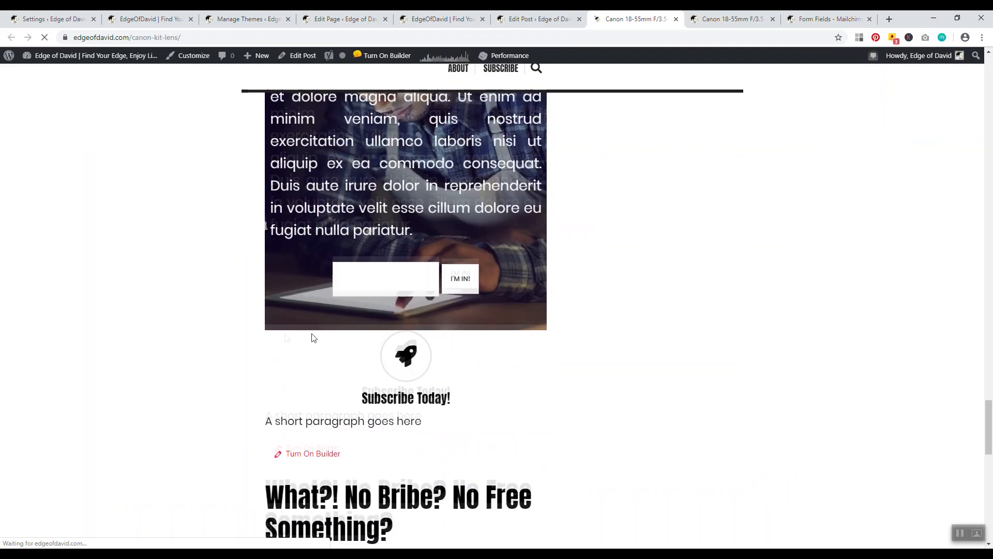
mouse_move(989, 443)
left_mouse_down()
mouse_move(990, 100)
mouse_move(990, 447)
left_mouse_up()
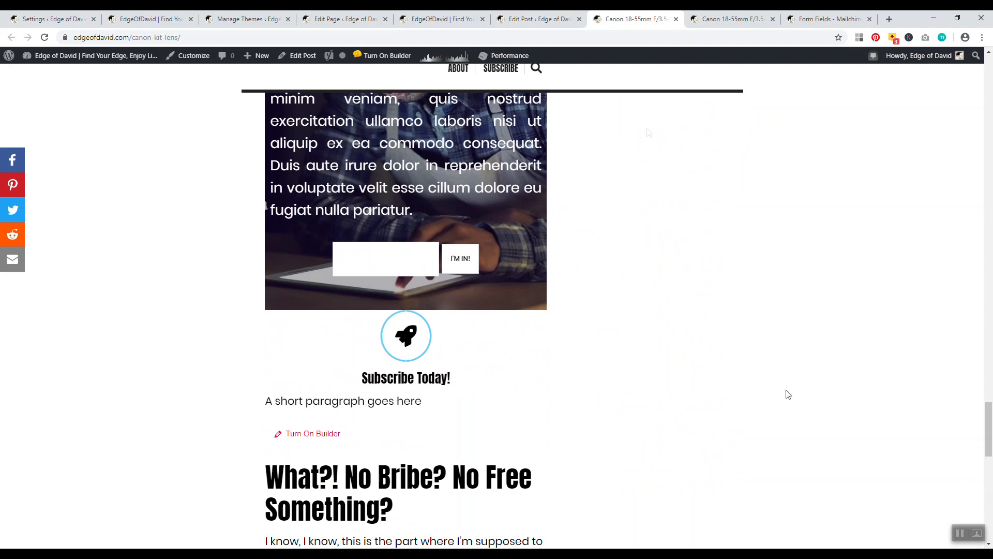
Go to the Themify Example page's editor and add a one-column row below the four-column row
left_click(538, 19)
scroll(414, 362, "down", 2)
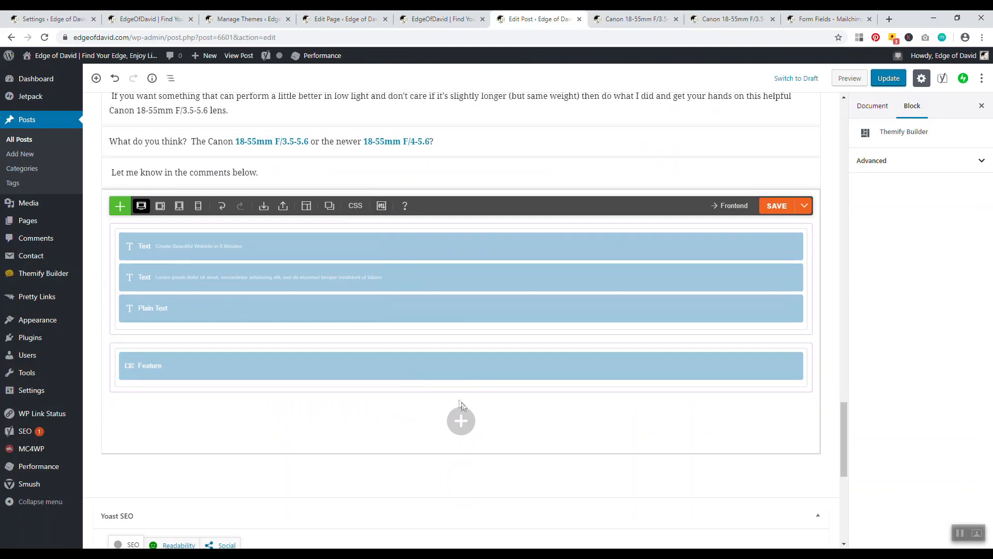
key("ctrl+shift+Tab")
key("ctrl+shift+Tab")
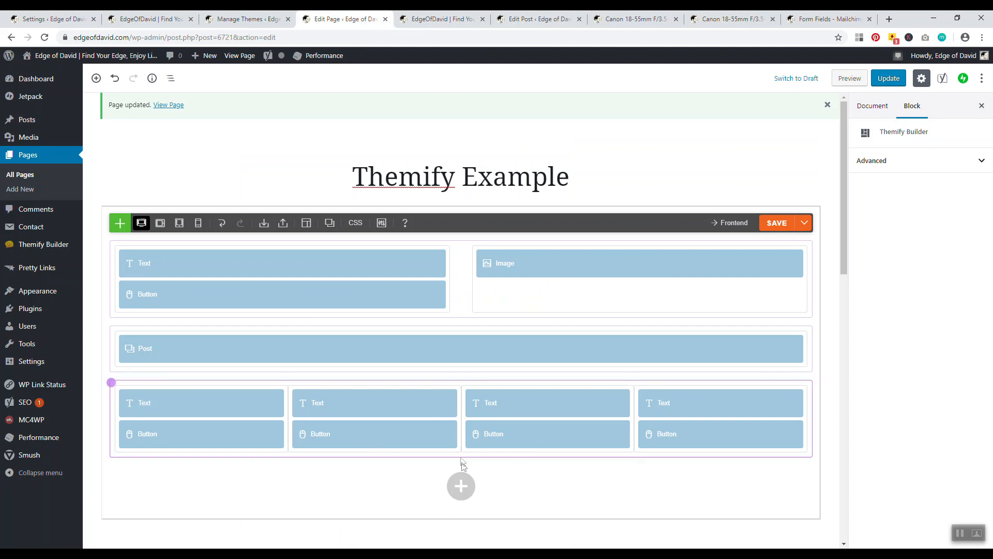
mouse_move(461, 485)
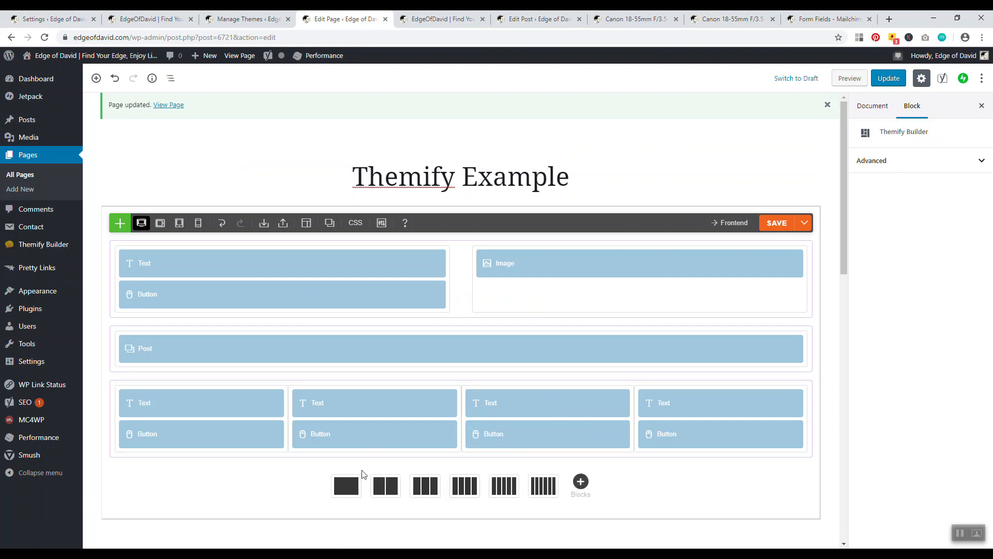
left_click(346, 485)
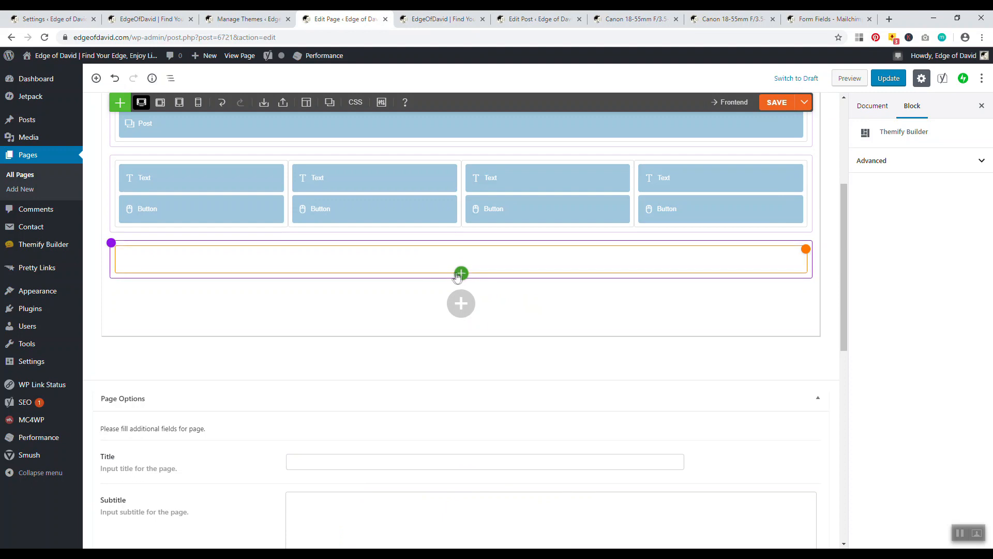
Look through the modules and call-to-action blocks available for the new row
left_click(459, 274)
left_click(342, 305)
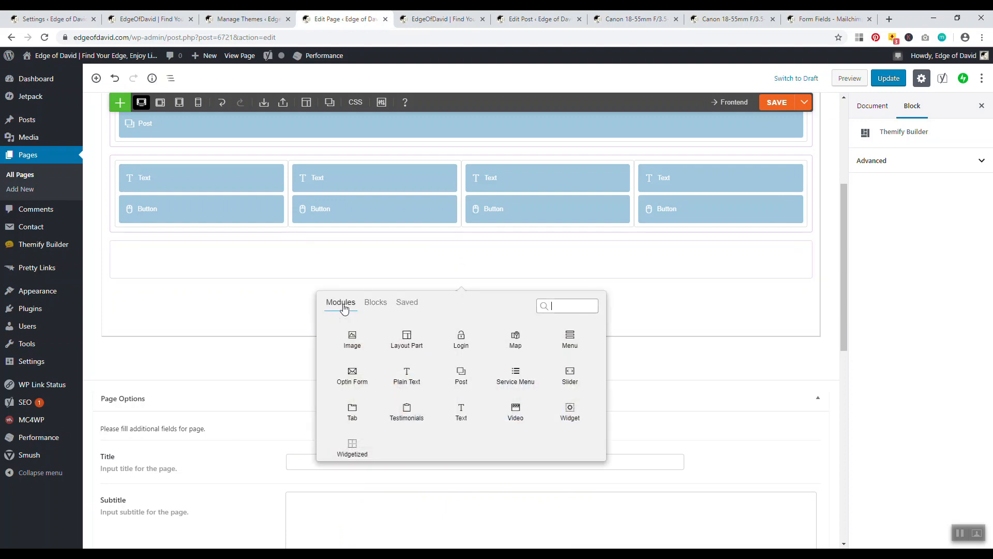
left_click(460, 274)
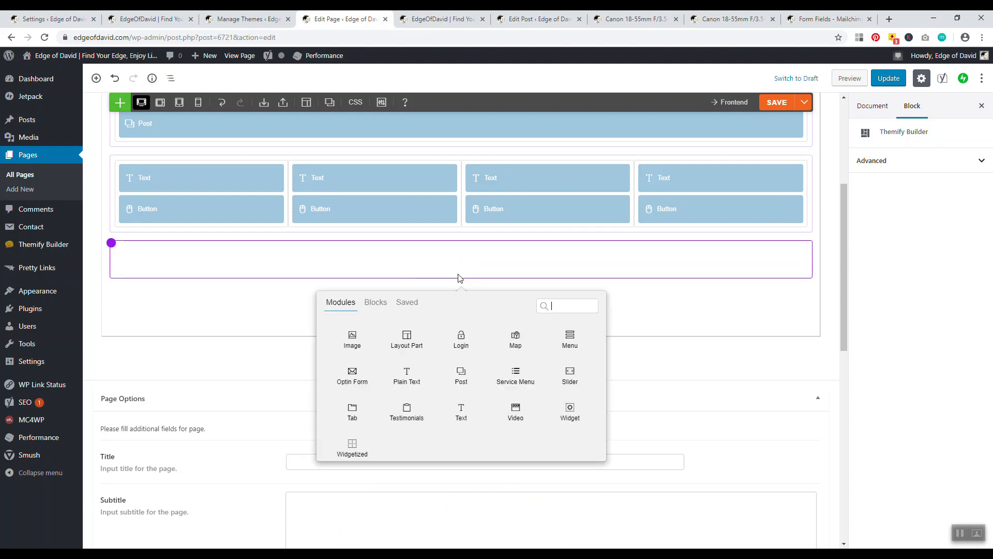
left_click(374, 302)
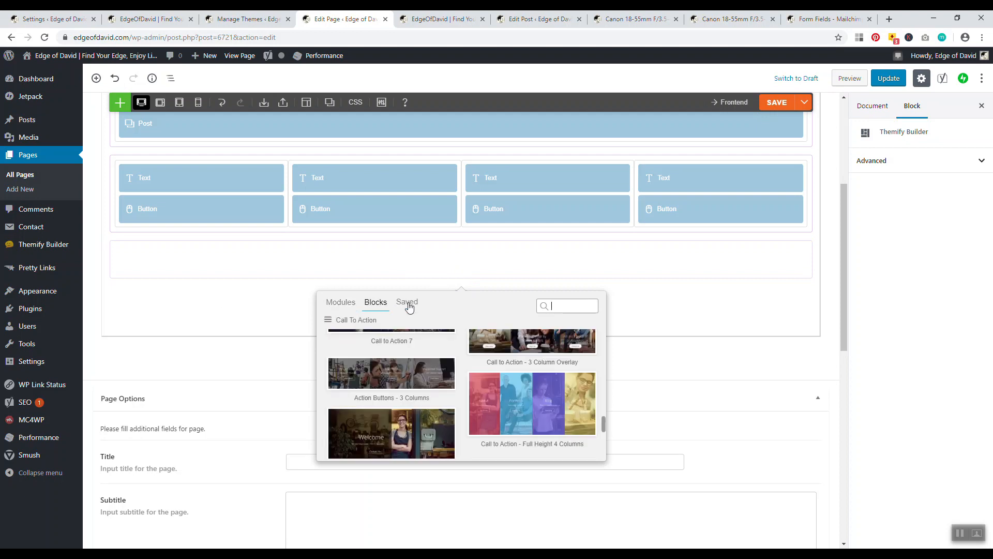
left_click(224, 346)
Compare the open copy of the live post without the builder sections with the updated call-to-action and feature sections
left_click(718, 19)
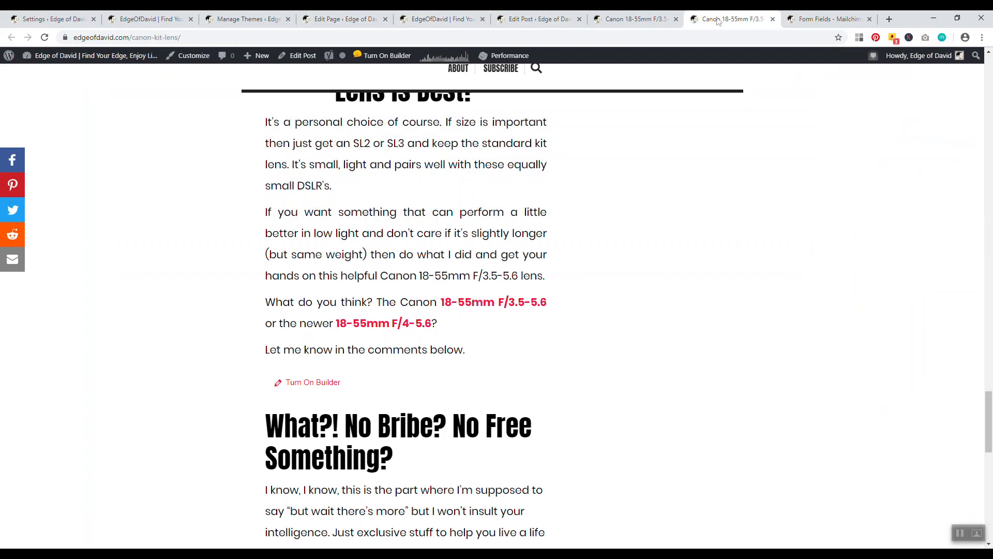
left_click(635, 19)
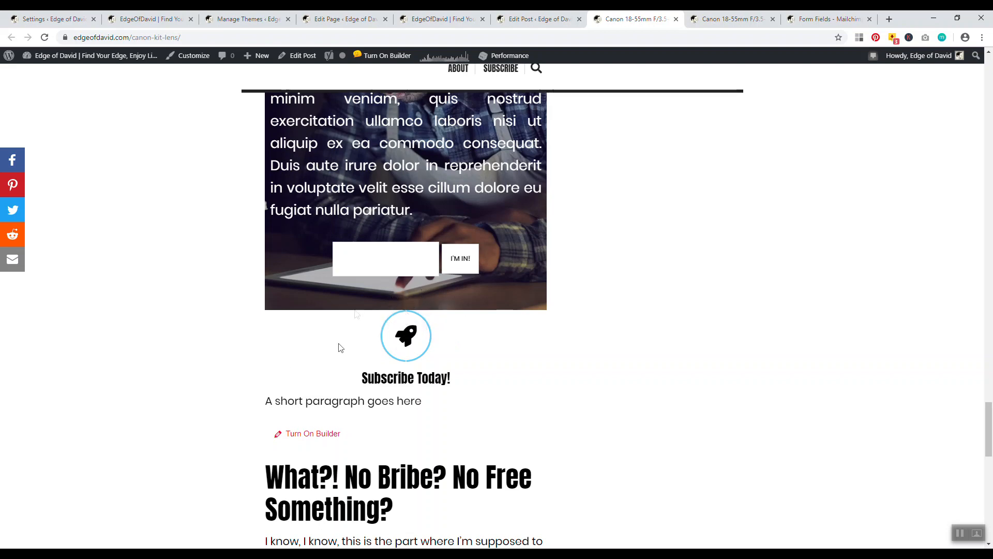
scroll(339, 343, "up", 7)
scroll(329, 333, "down", 6)
scroll(329, 336, "down", 4)
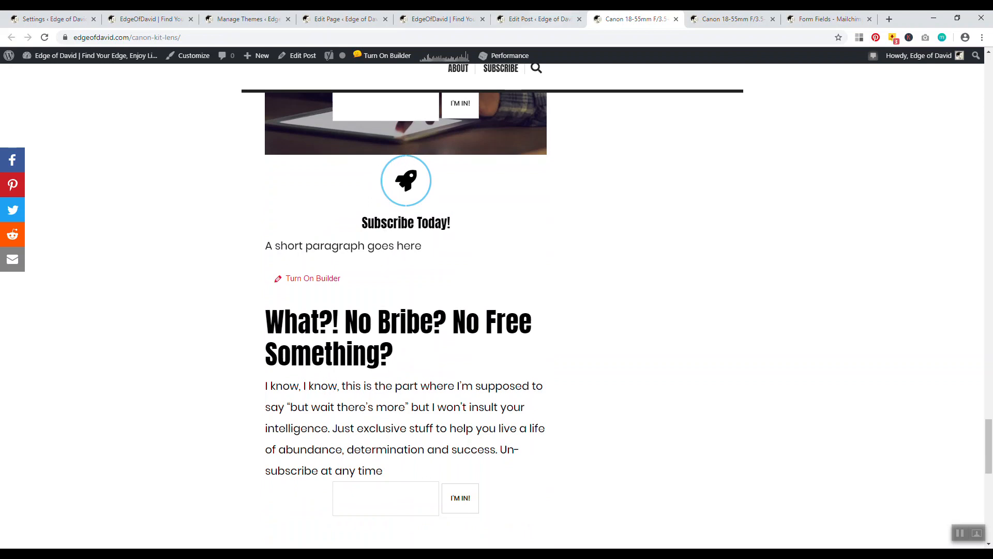
Back in the post editor, set the padding of the row holding the Feature module to 1 em
key("ctrl+shift+Tab")
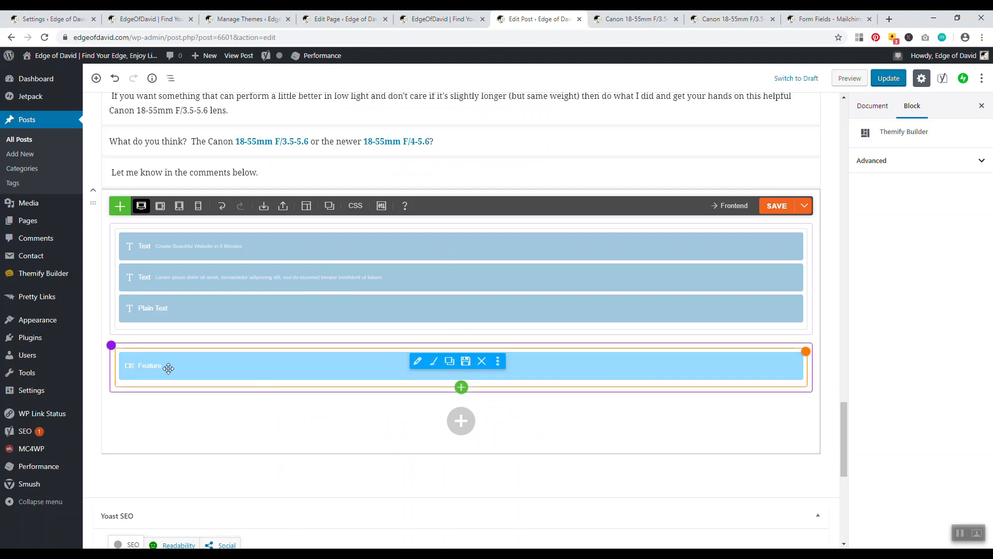
mouse_move(113, 348)
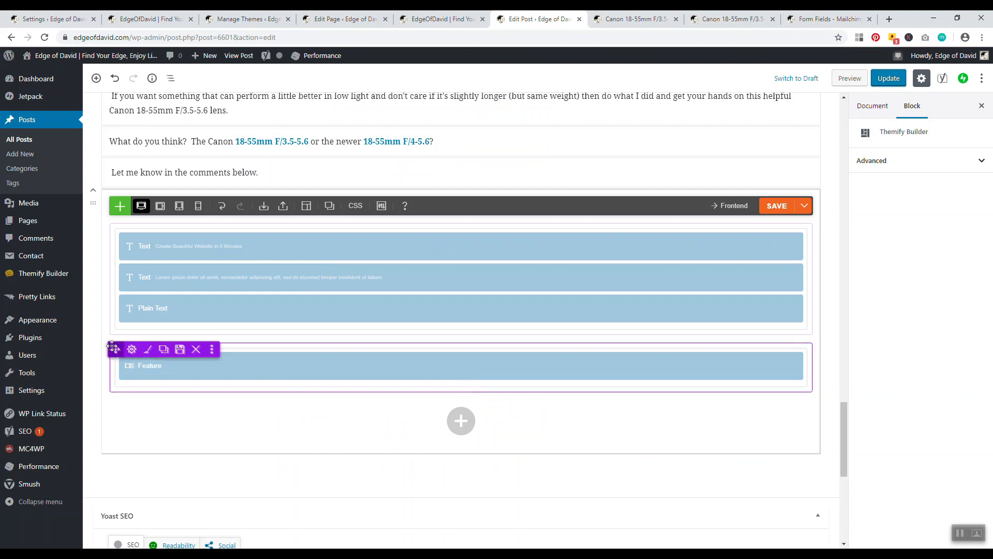
left_click(150, 352)
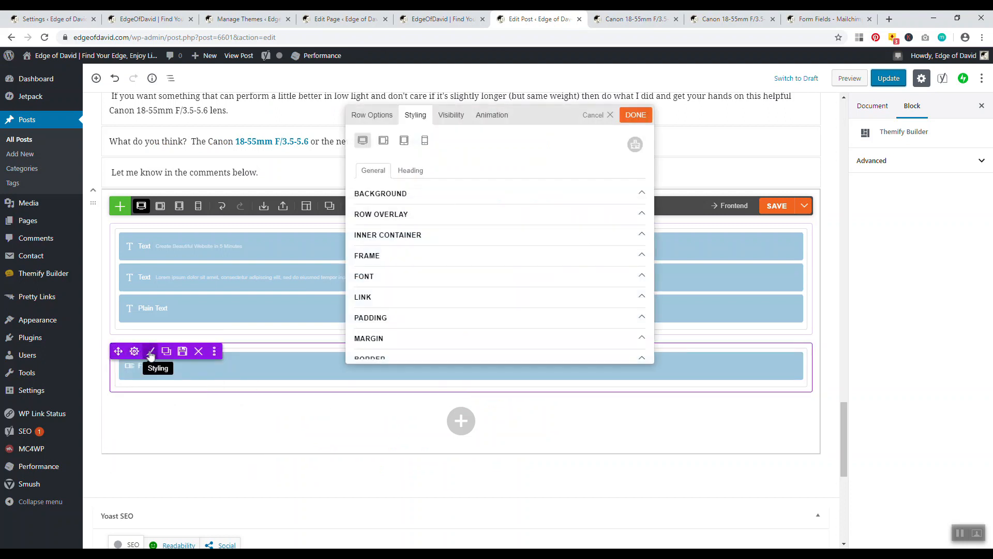
scroll(414, 189, "down", 1)
left_click(395, 269)
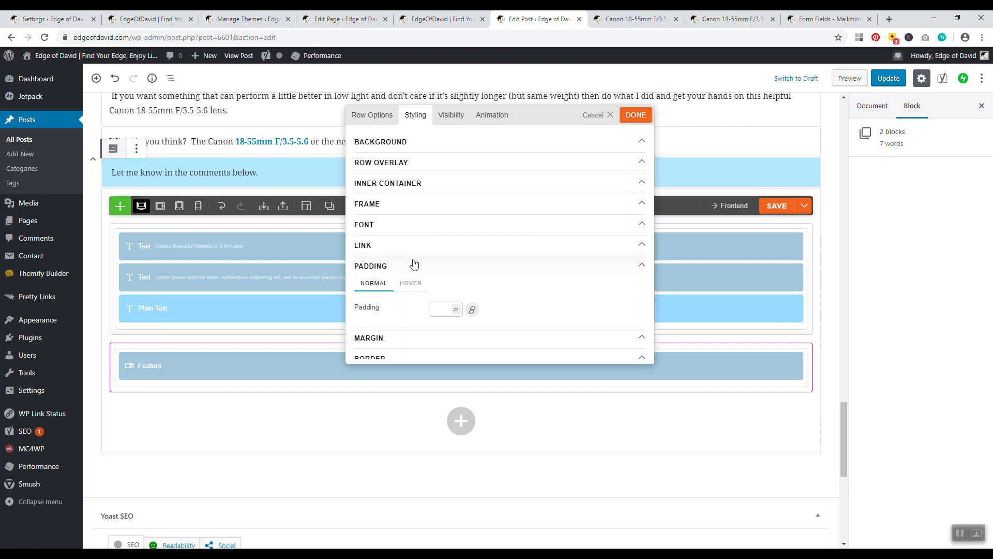
left_click(455, 309)
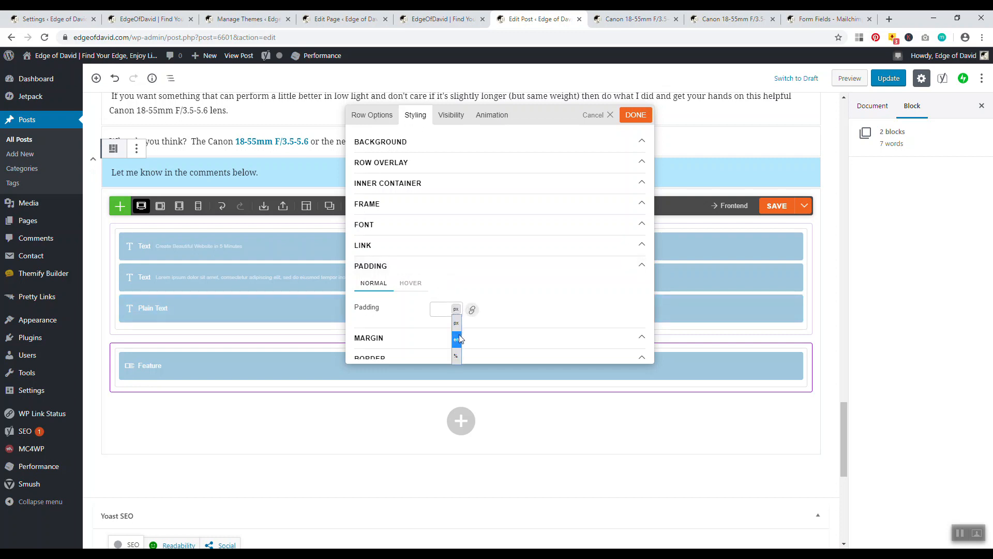
left_click(457, 356)
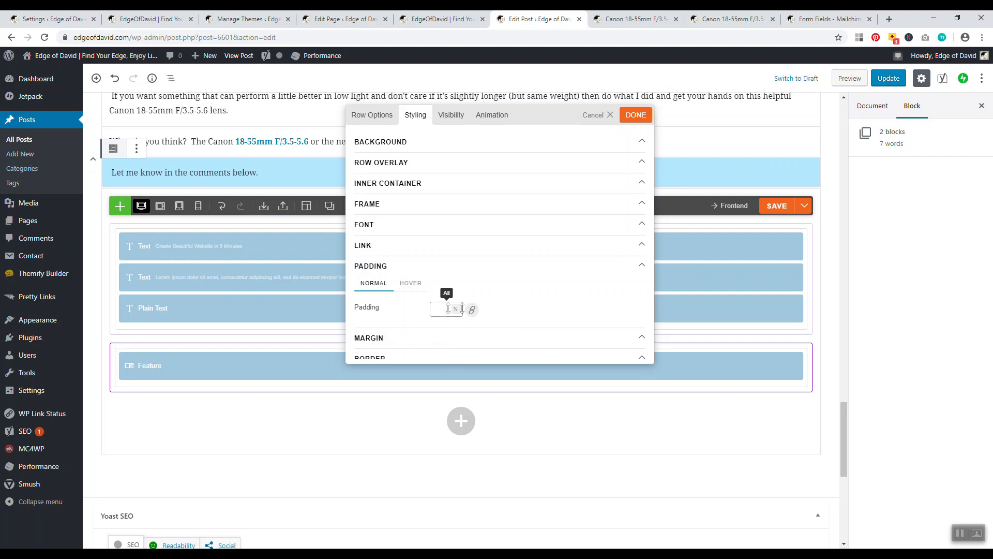
left_click(458, 309)
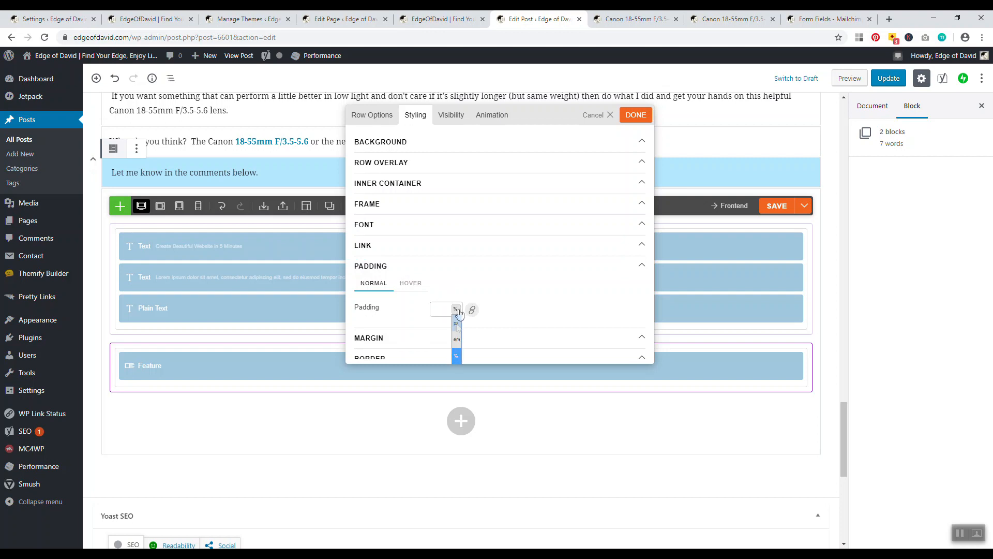
left_click(457, 341)
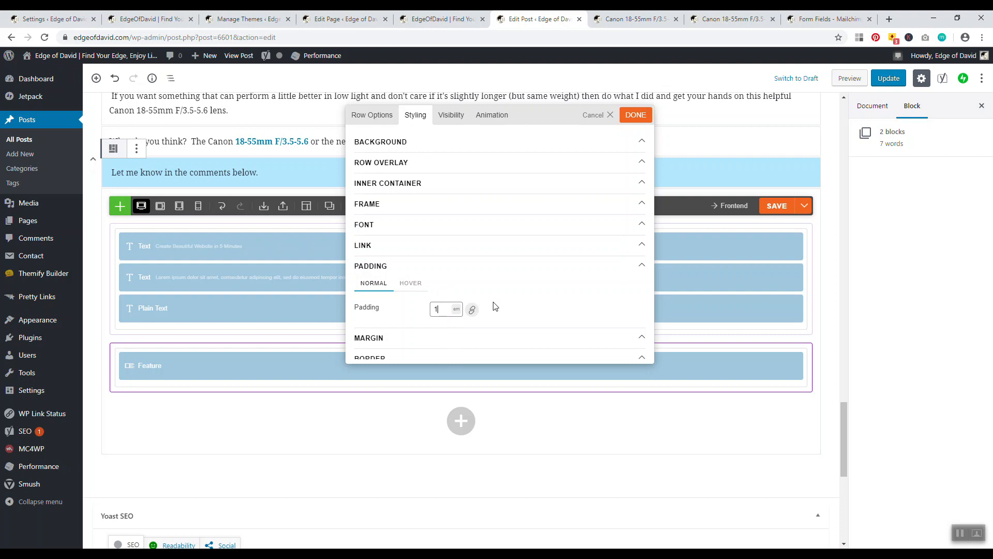
Change the Feature row's padding unit to percent, apply the styling and save the builder layout
left_click(456, 309)
left_click(456, 355)
left_click(636, 115)
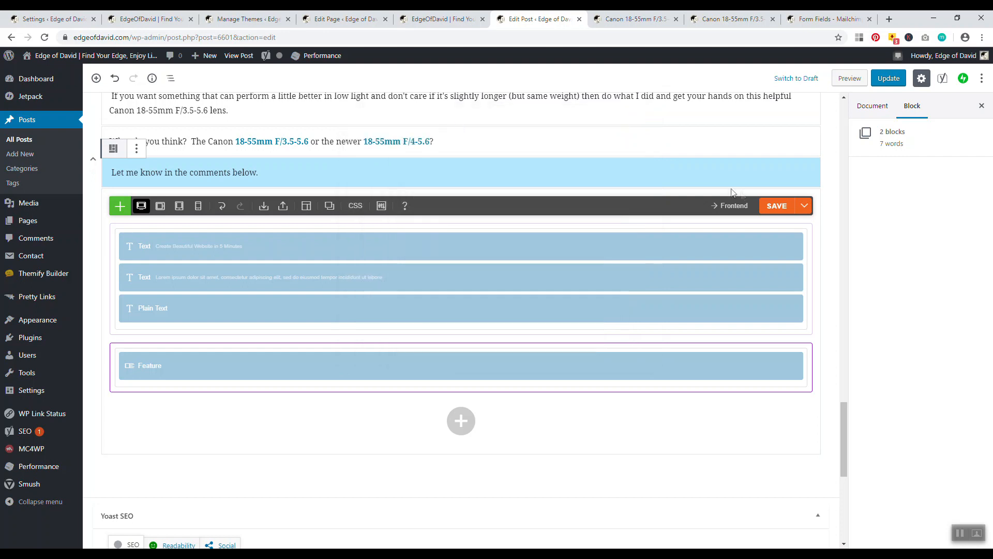
left_click(776, 206)
Reload the live post and check the padding around the Subscribe Today feature section
key("ctrl+Tab")
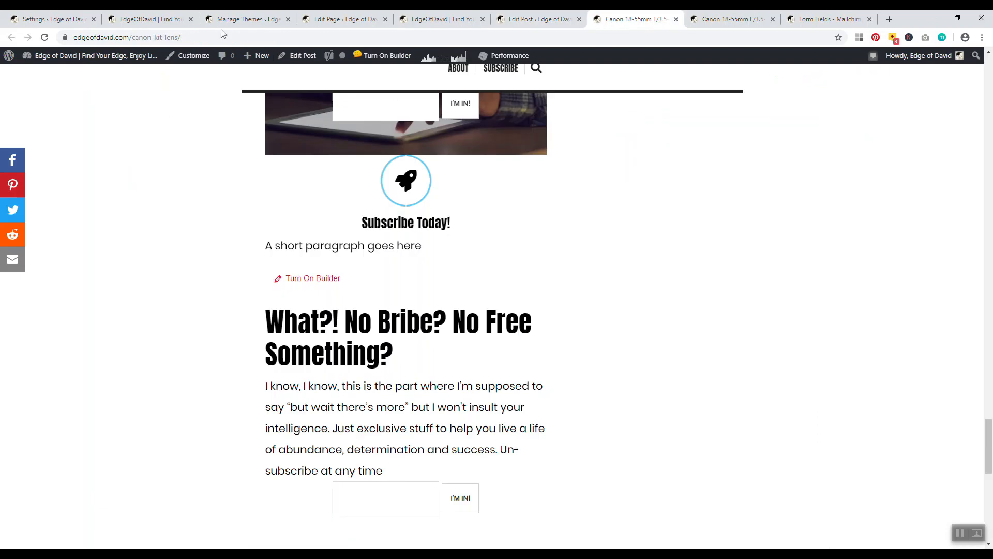
left_click(44, 39)
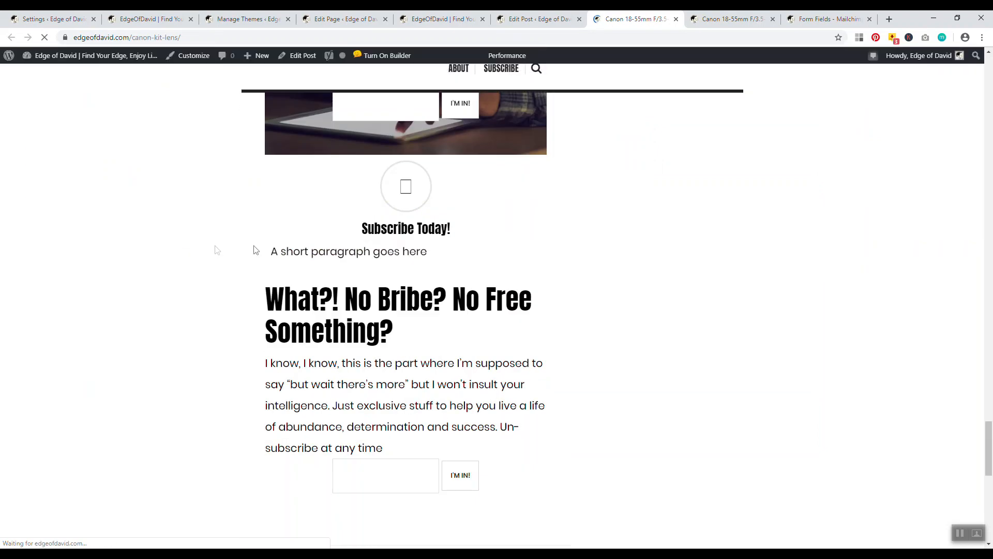
scroll(259, 254, "up", 3)
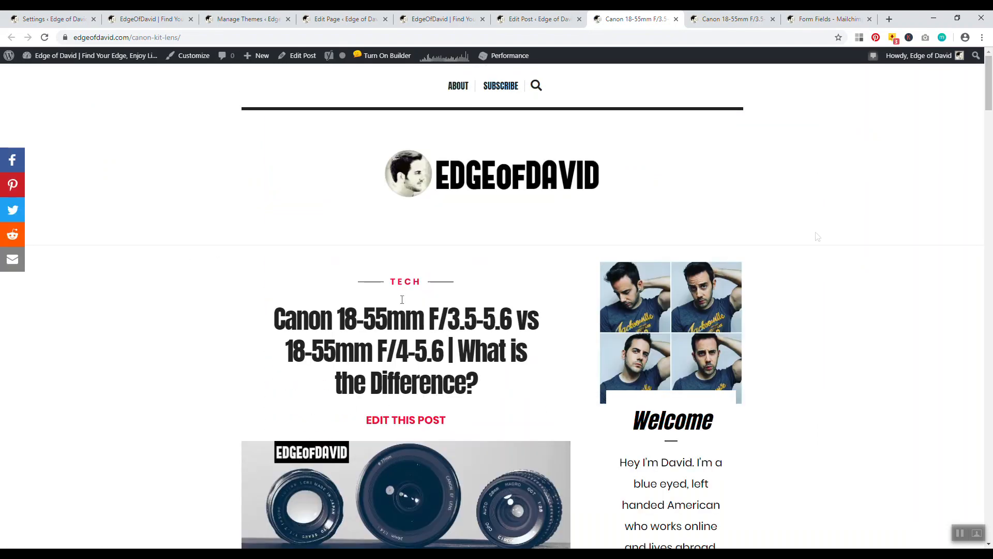
left_click_drag(988, 88, 989, 434)
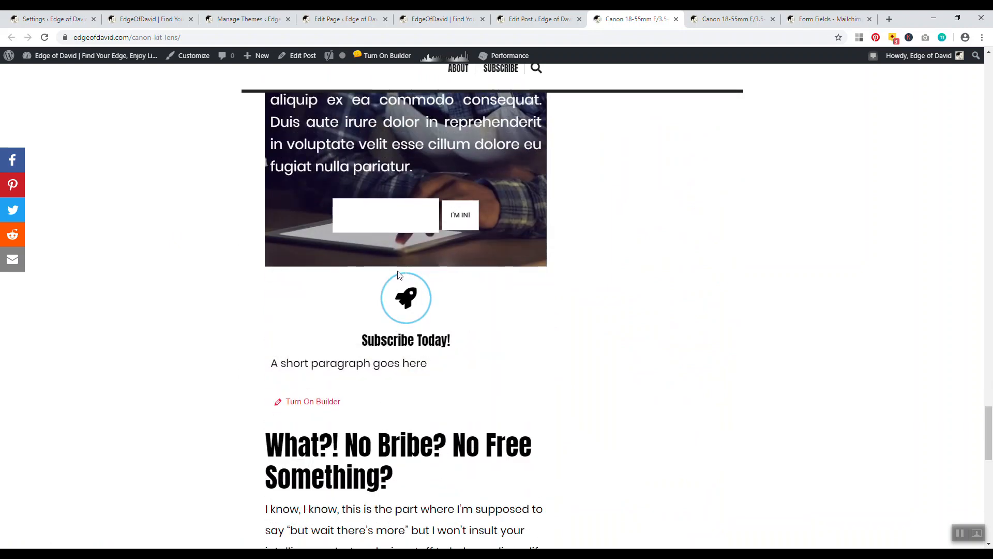
Back in the post editor, add an empty builder row below the Feature row
key("ctrl+shift+Tab")
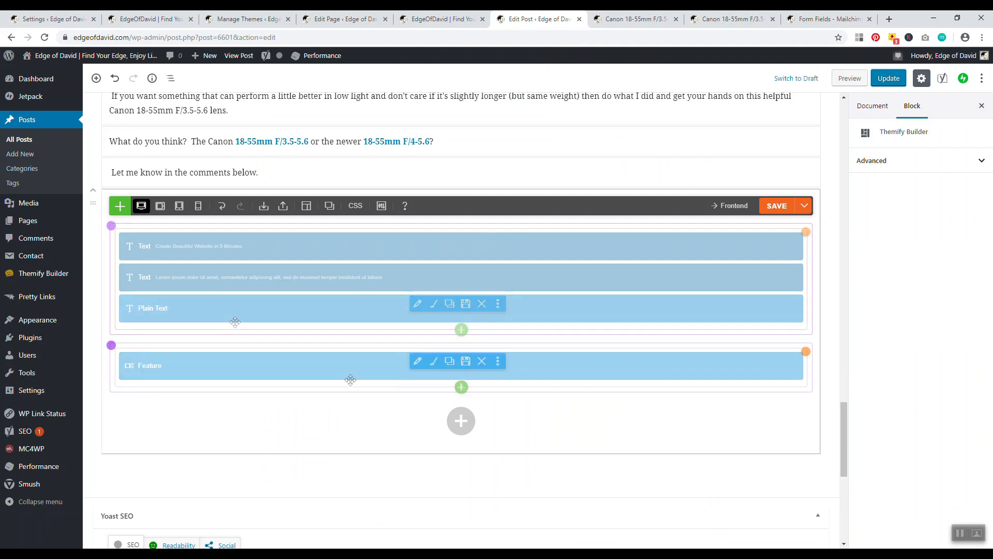
left_click(463, 423)
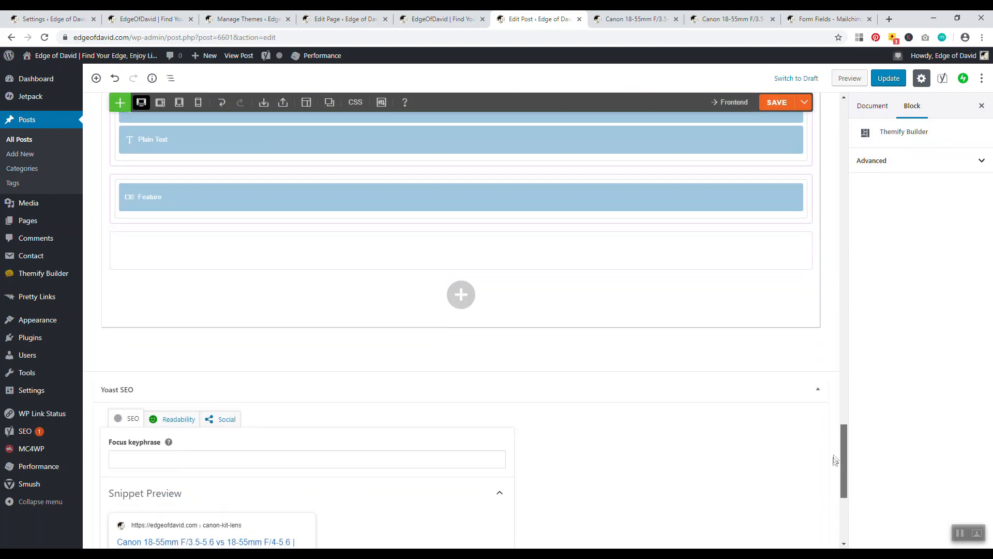
scroll(822, 444, "up", 2)
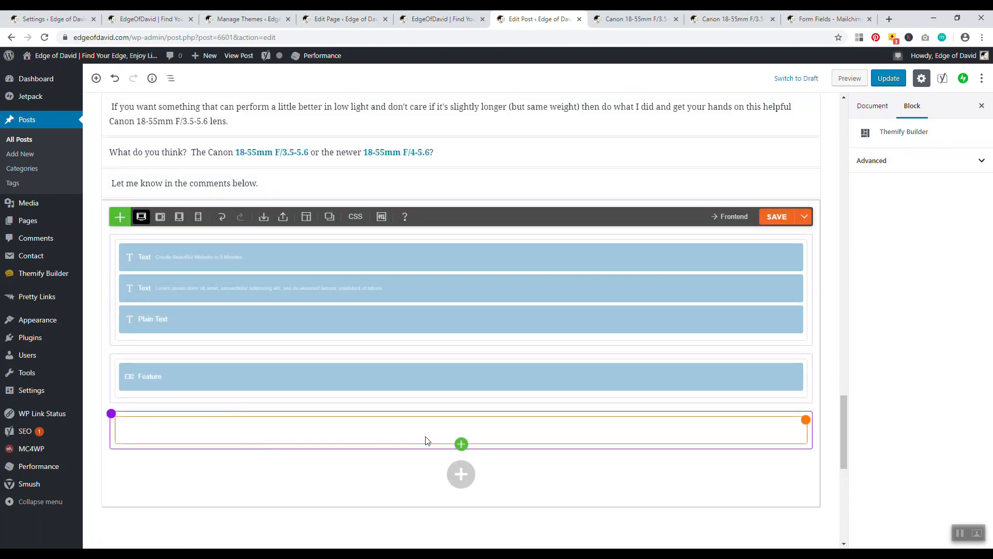
Look through the ready-made blocks and the list of block categories available for the empty row
left_click(461, 444)
left_click(376, 277)
scroll(450, 317, "down", 10)
scroll(450, 317, "down", 15)
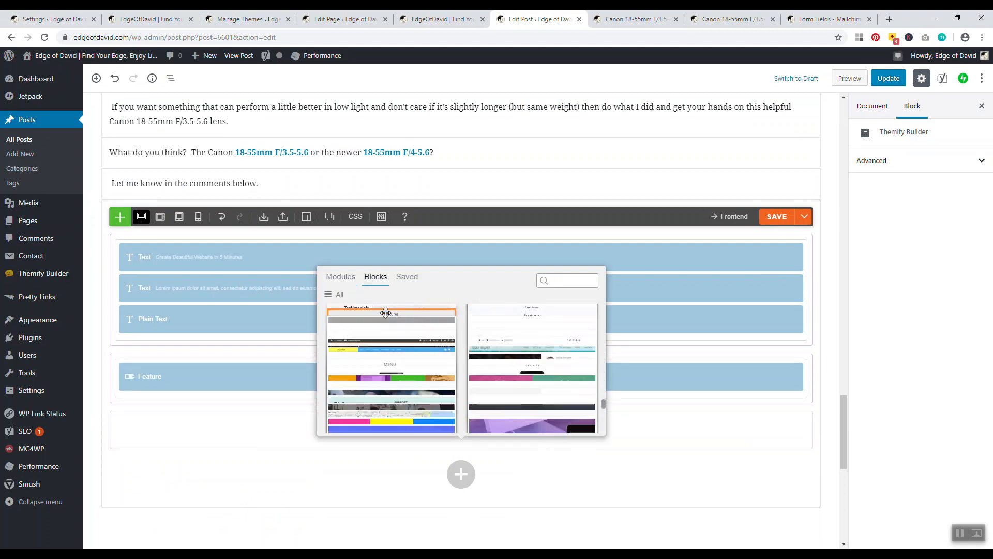
left_click(331, 294)
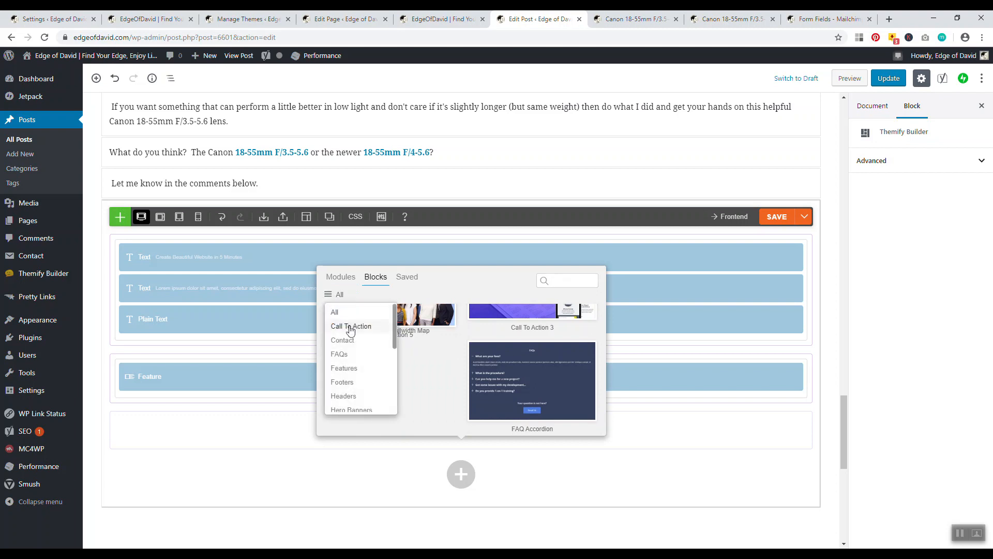
scroll(352, 353, "down", 1)
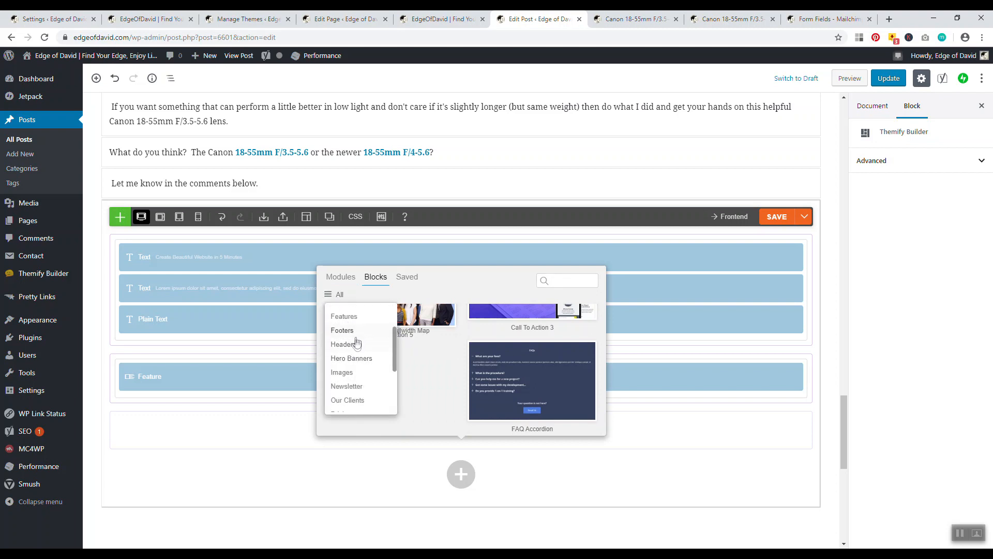
scroll(359, 373, "down", 1)
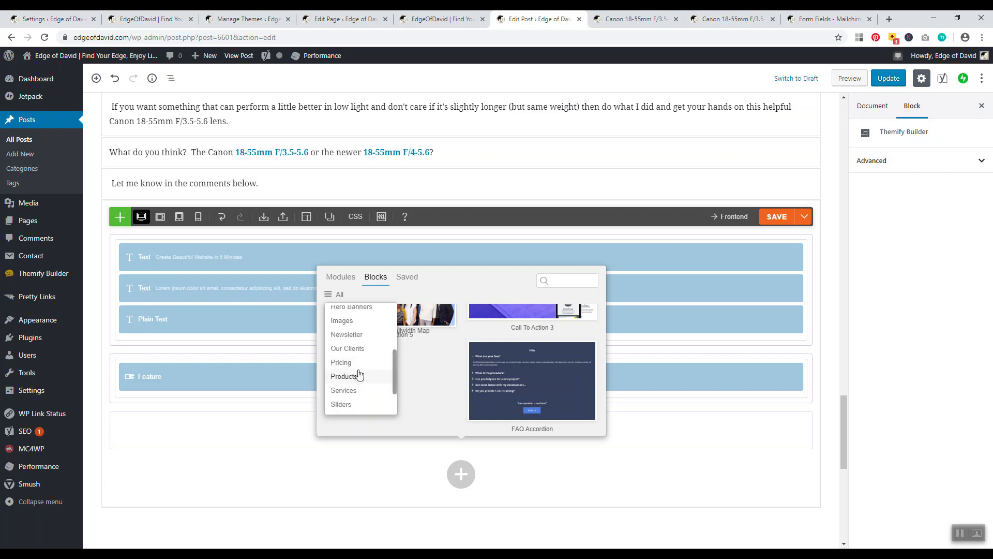
scroll(359, 360, "down", 1)
scroll(358, 357, "down", 1)
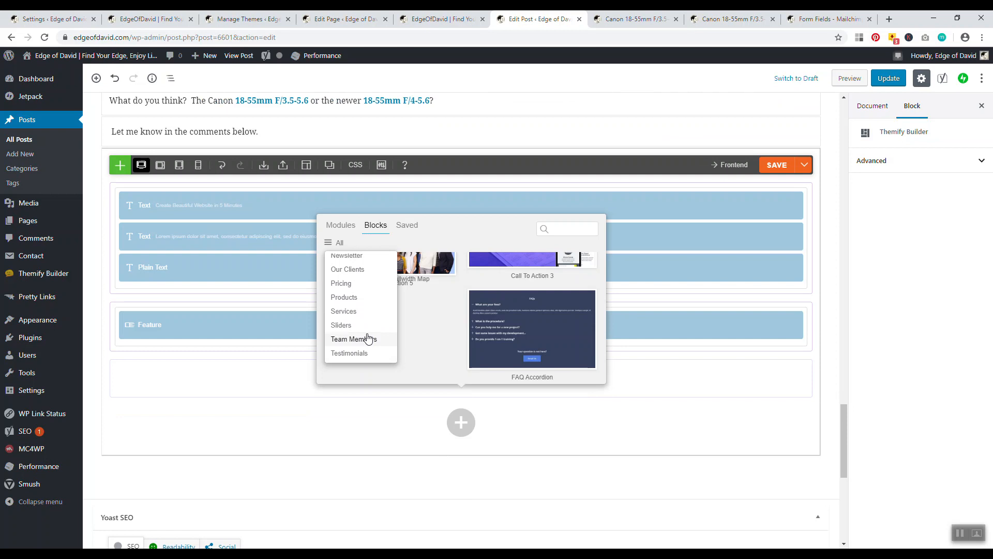
left_click(329, 452)
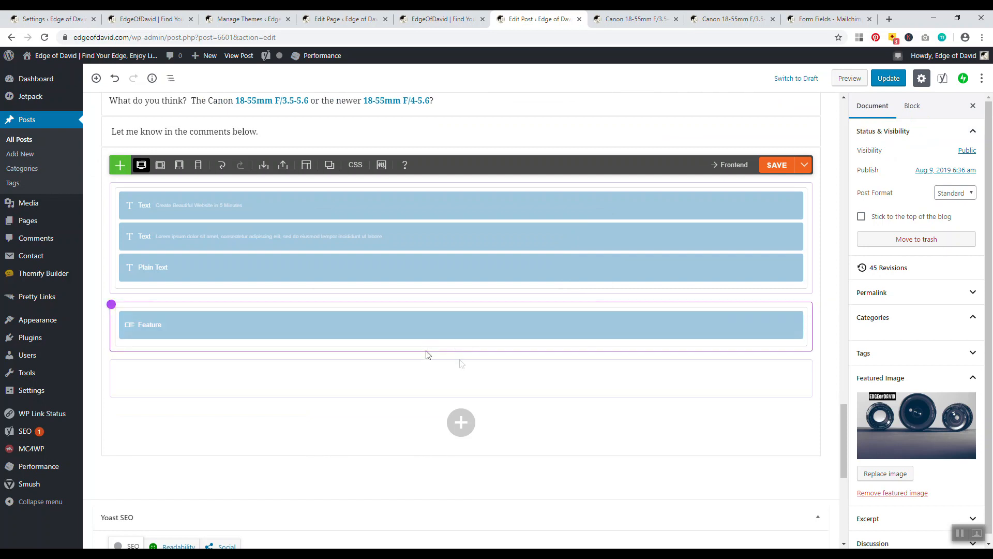
Look over the modules that can be added to the empty row, without inserting any
left_click(462, 390)
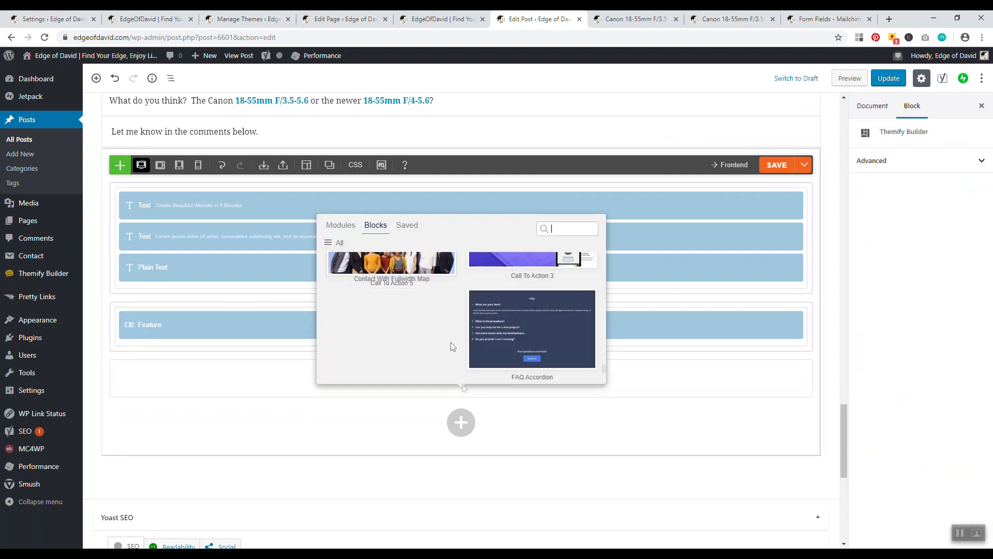
left_click(340, 224)
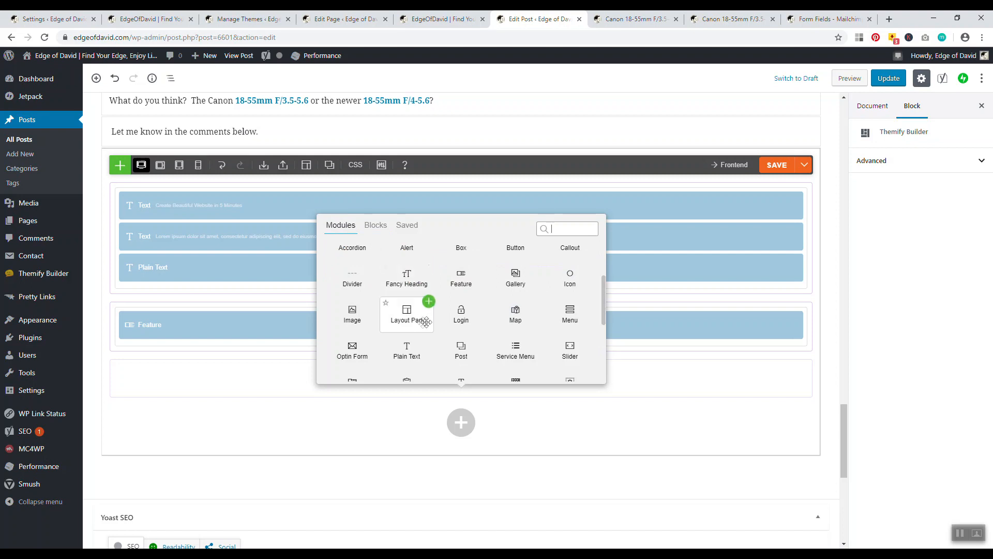
left_click(588, 416)
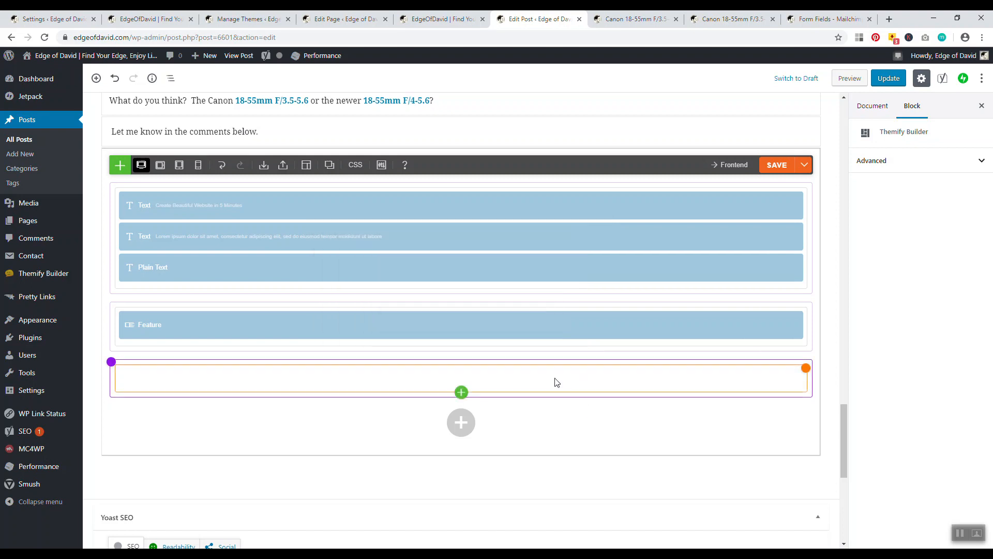
Show the empty row's grid options and switch the builder to the mobile layout
mouse_move(137, 367)
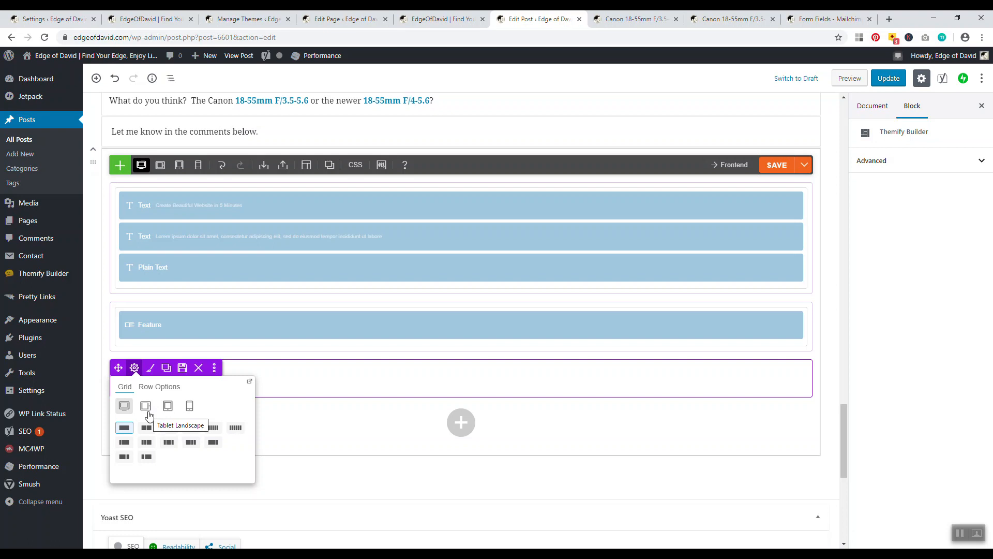
left_click(189, 406)
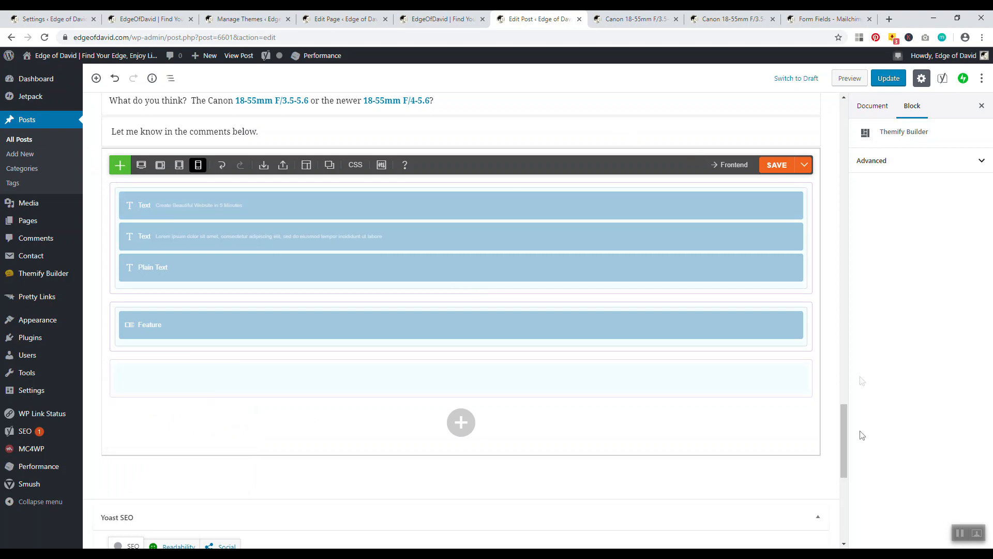
left_click_drag(844, 439, 841, 116)
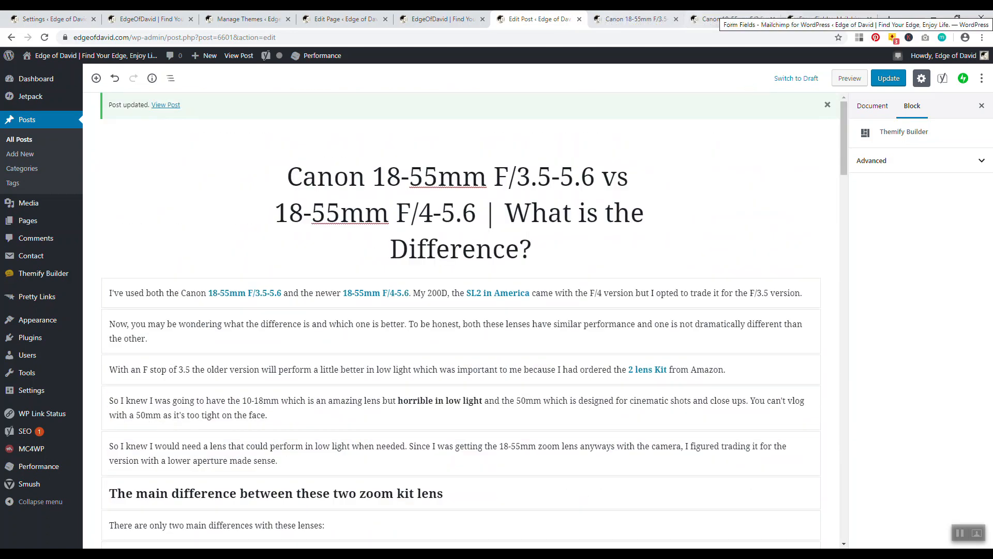
Review the Find Your Edge call-to-action and the Subscribe Today feature on the live post
left_click(446, 19)
left_click(629, 19)
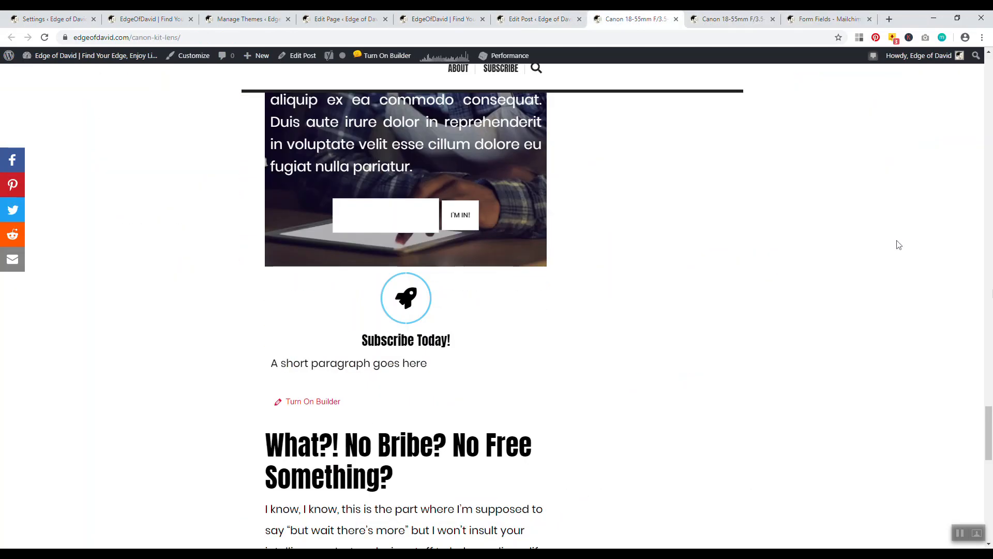
left_click_drag(989, 434, 972, 399)
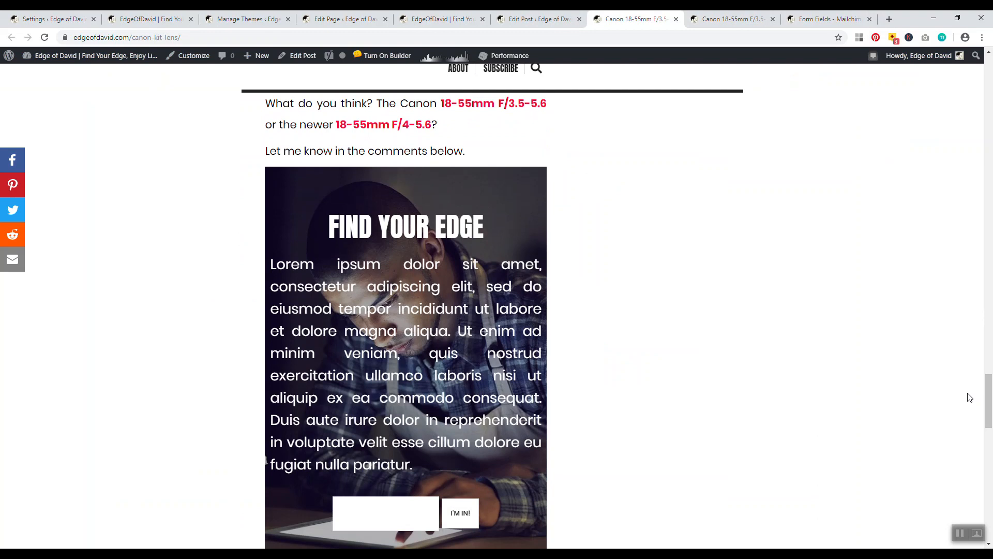
left_click_drag(991, 400, 991, 414)
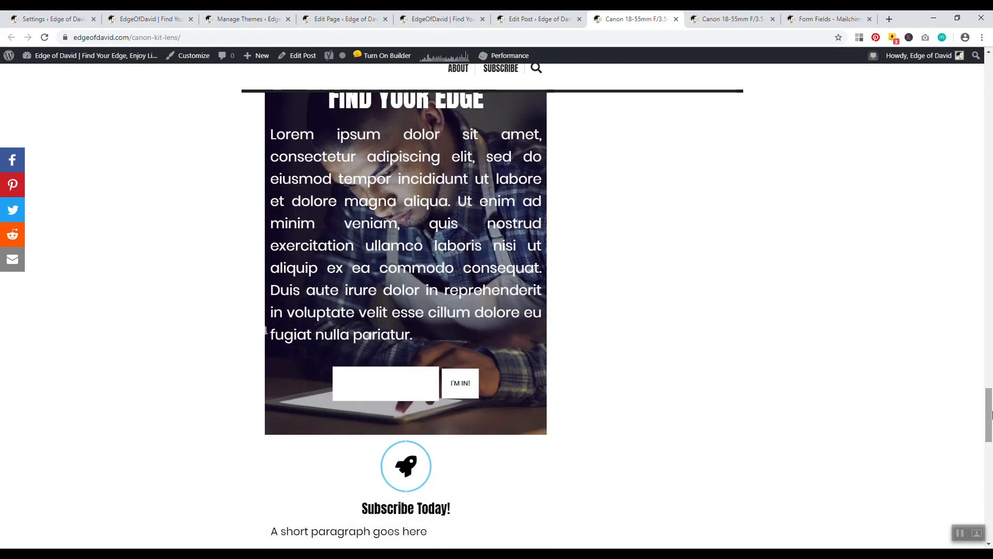
Go to the Themify Example page editor and open its published page in a new tab
key("ctrl+3")
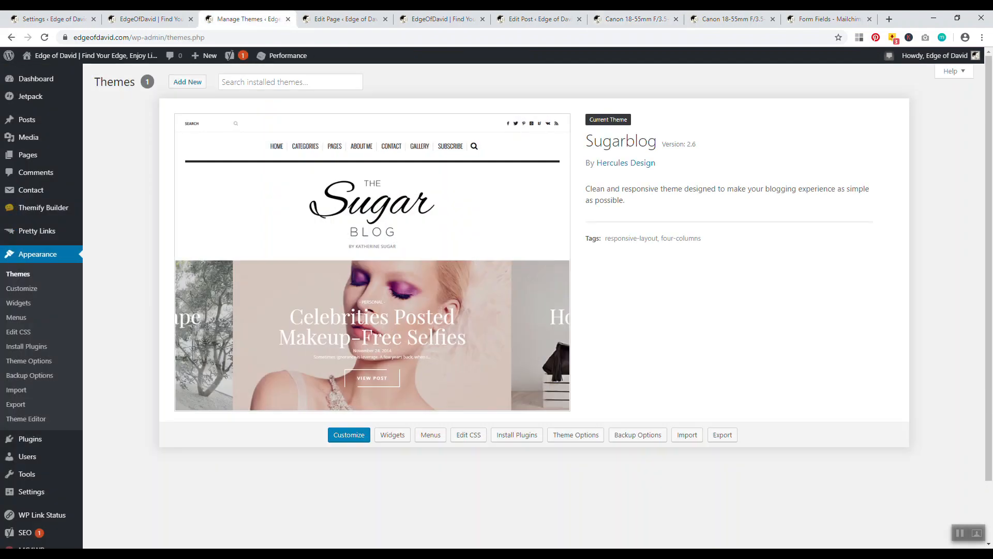
key("ctrl+2")
key("ctrl+1")
key("ctrl+3")
key("ctrl+4")
key("ctrl+5")
key("ctrl+4")
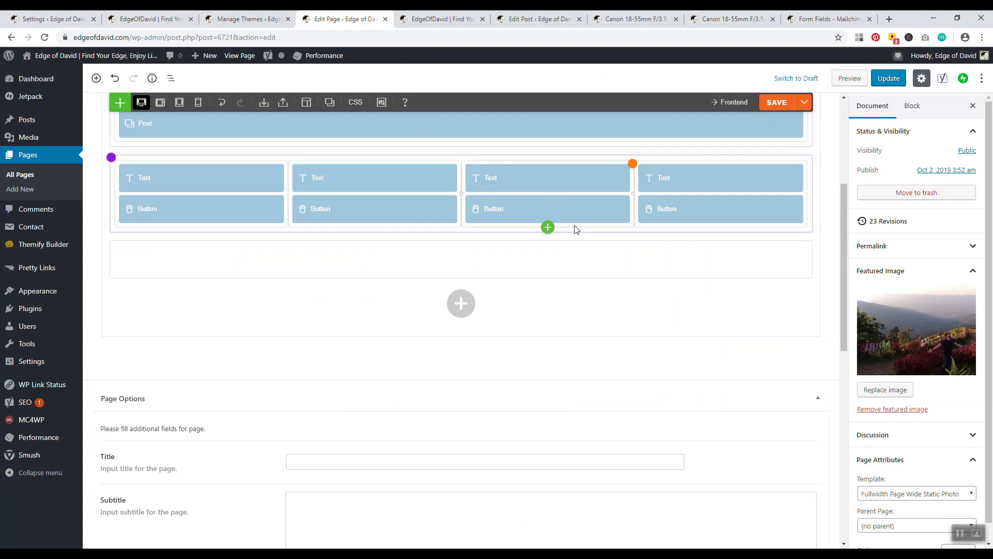
scroll(638, 263, "up", 4)
left_click(426, 138)
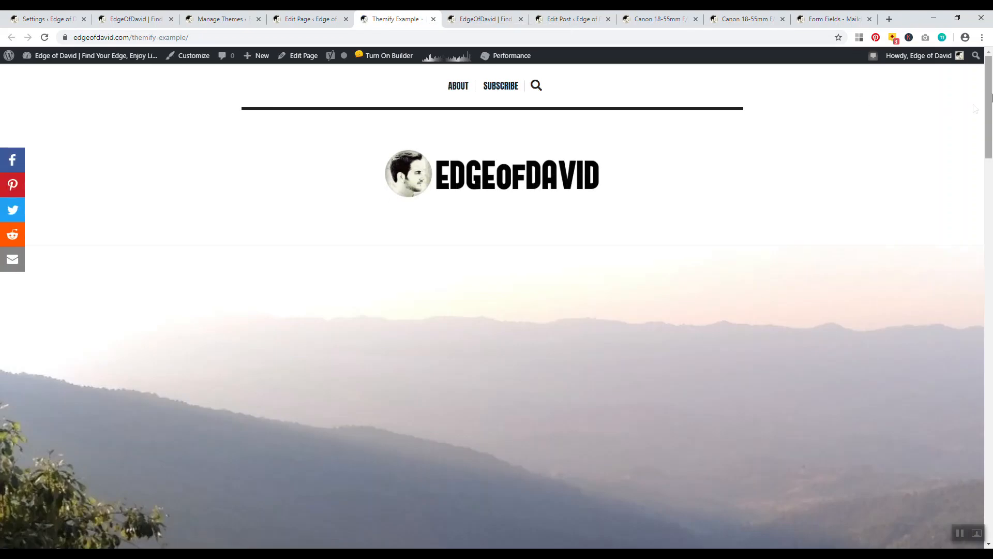
Examine the published Themify Example page down to the four coloured columns, then return to its editor
scroll(874, 207, "down", 5)
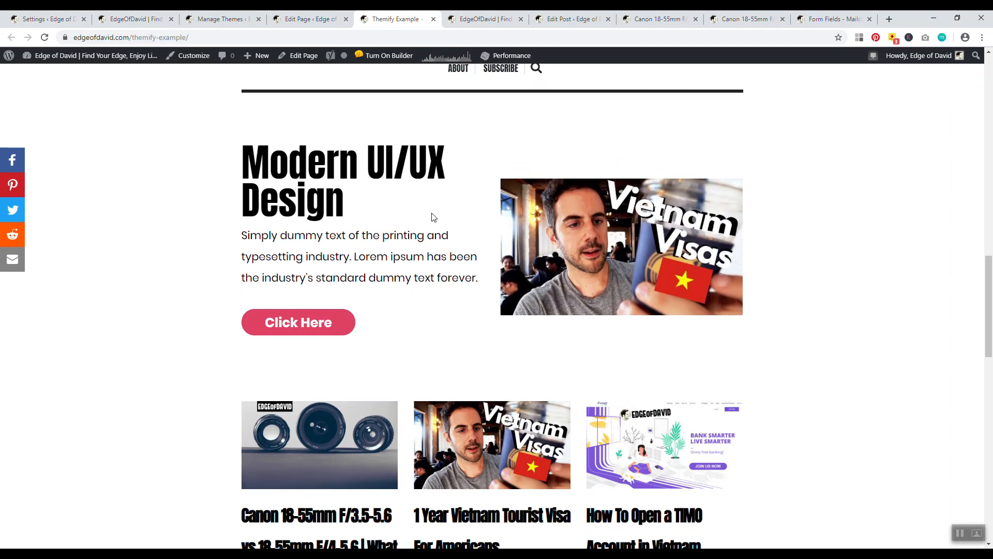
left_click_drag(989, 333, 991, 388)
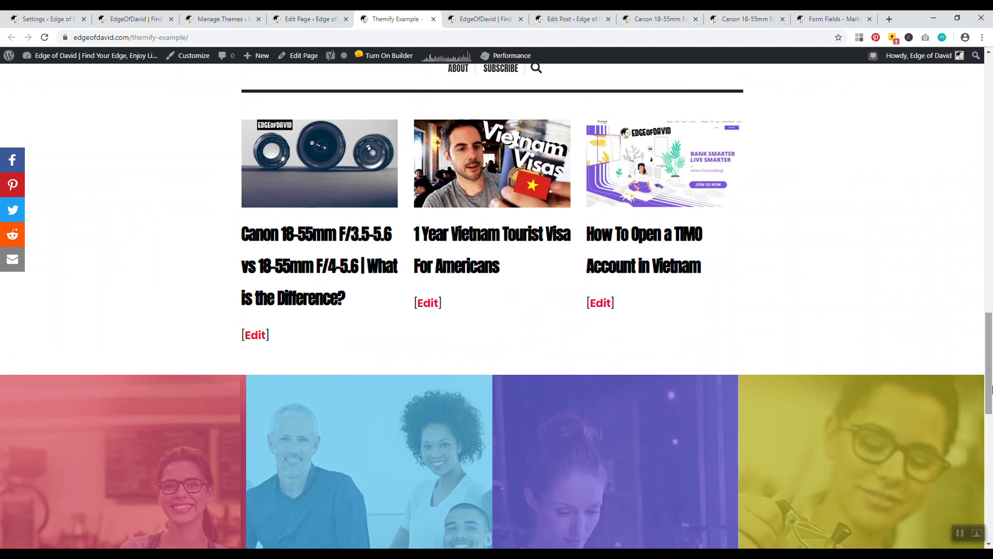
left_click_drag(992, 388, 990, 132)
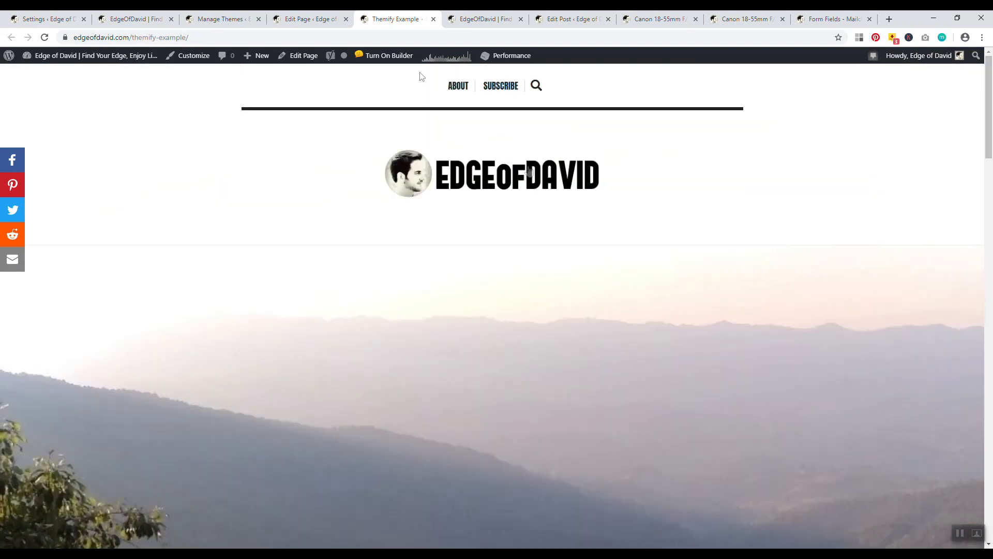
left_click(308, 19)
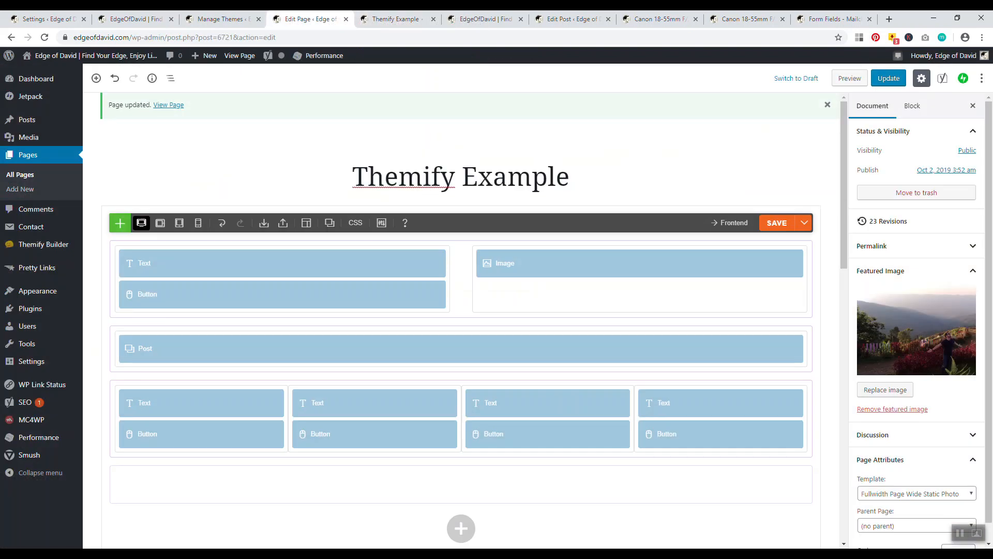